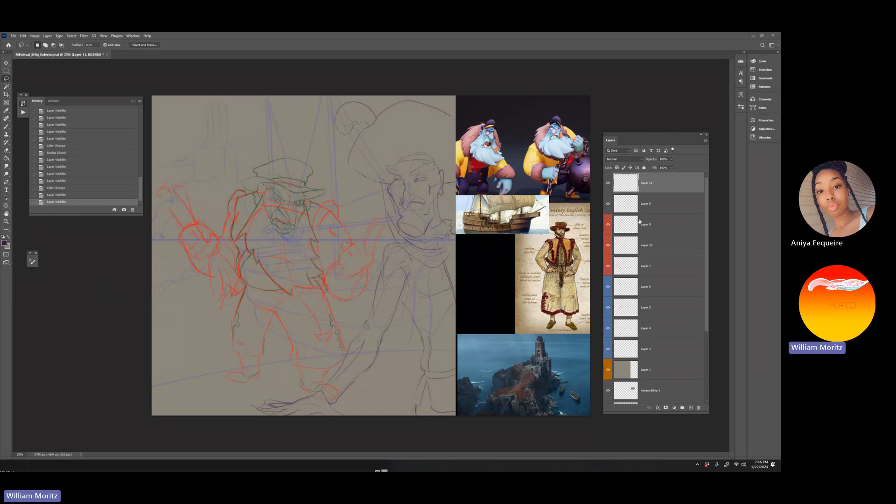
left_click(640, 259, "shift")
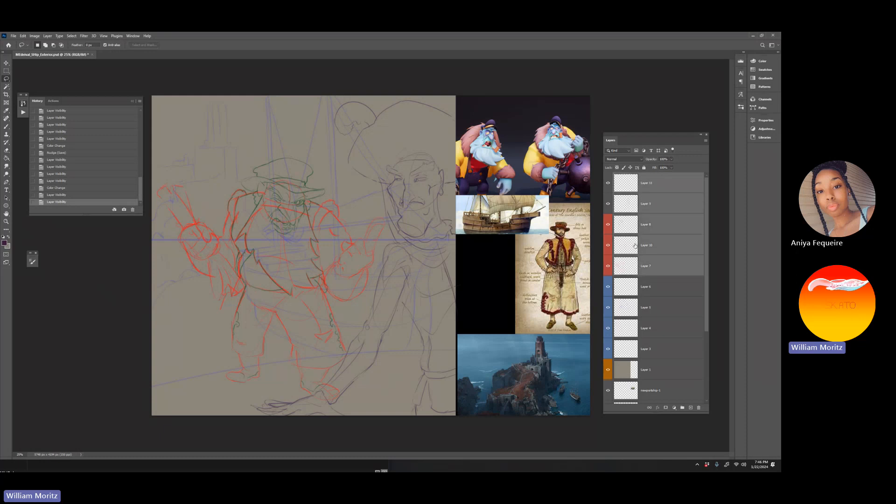
left_click(608, 183)
left_click(609, 183)
key("ctrl+e")
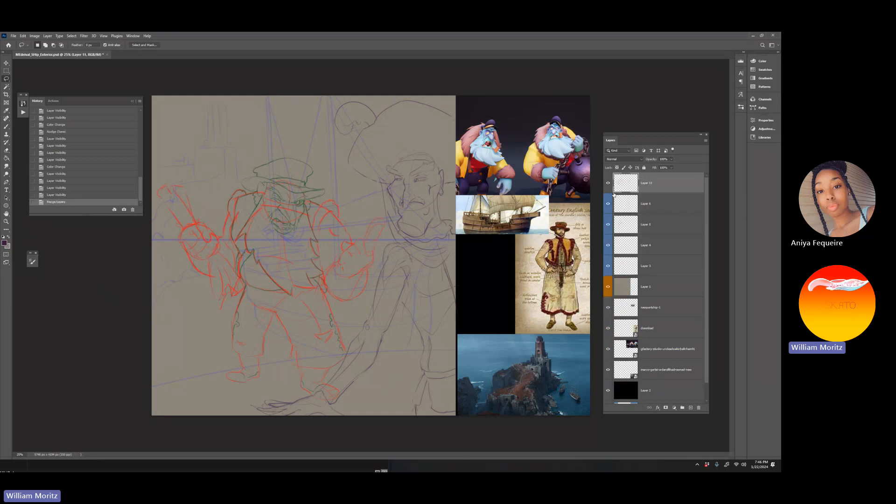
key("ctrl+z")
- Merge the five uppermost character sketch layers, from Layer 11 down to Layer 7, into one layer
left_click(674, 183)
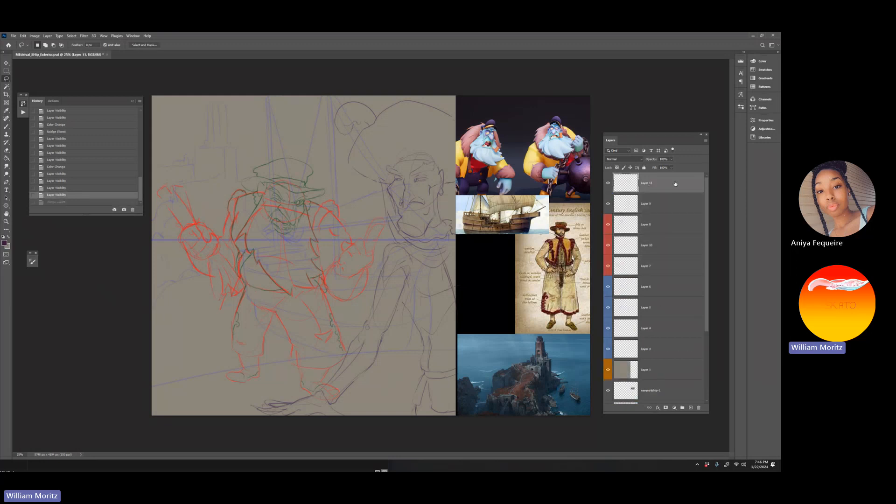
left_click(660, 269, "shift")
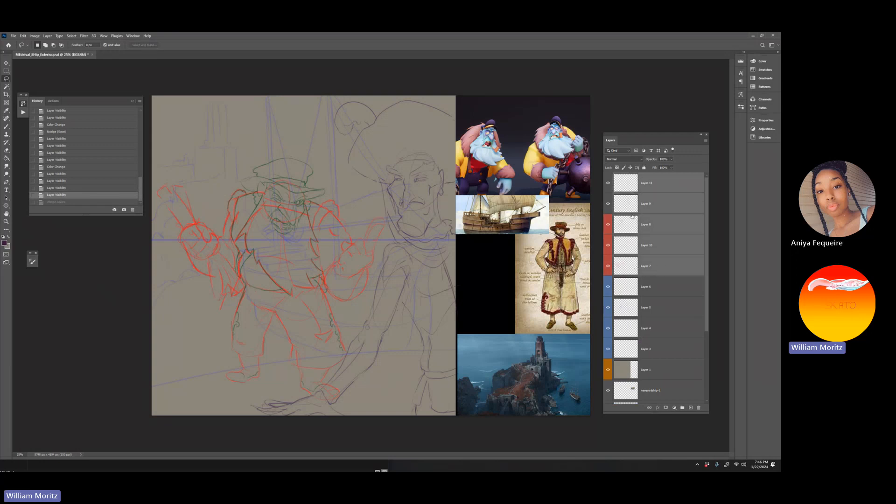
key("ctrl+e")
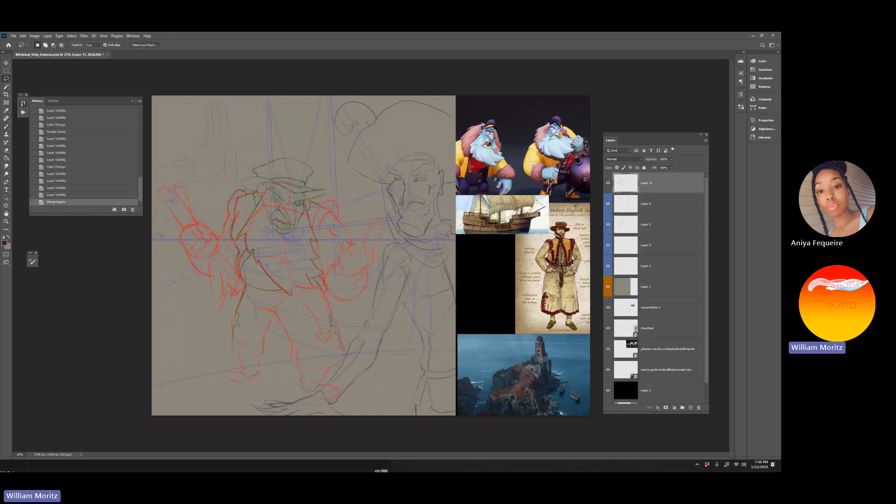
- Hide and show the merged character sketch layer to check what it contains against the ship sketch
left_click(608, 186)
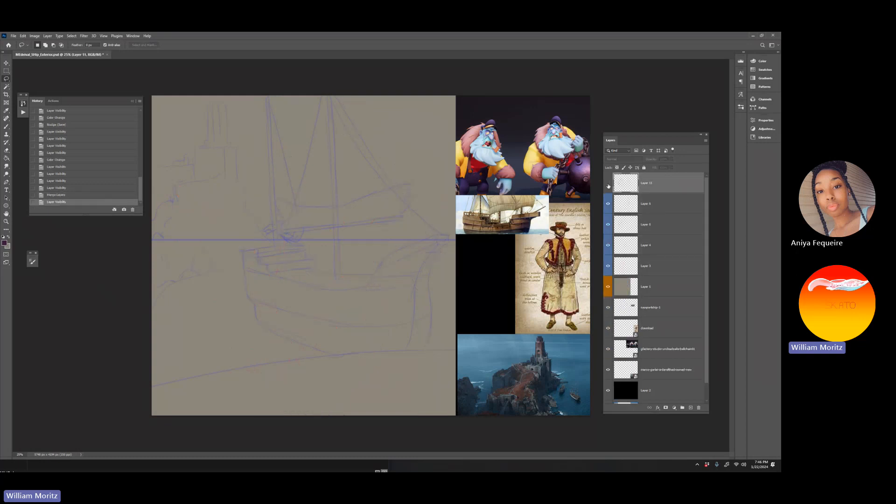
left_click(608, 186)
left_click(608, 186)
left_click(608, 186)
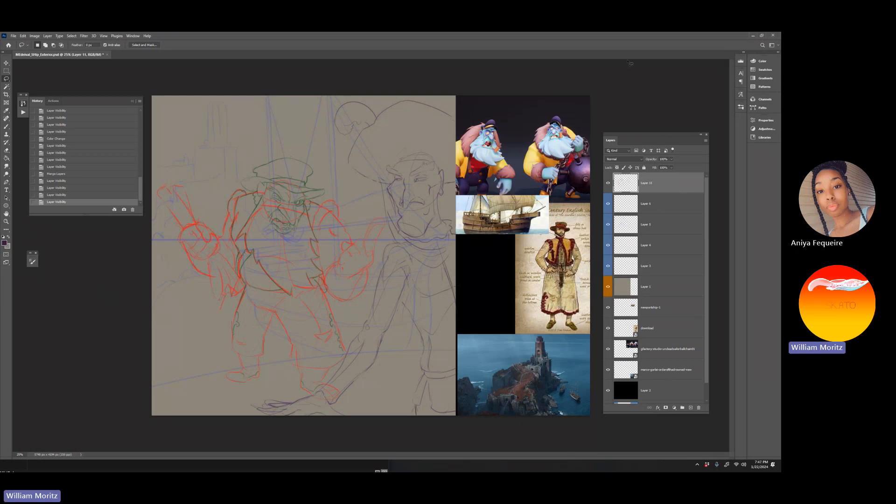
- Lower the opacity of the merged character sketch layer so it serves as a faint guide
left_click_drag(645, 137, 636, 89)
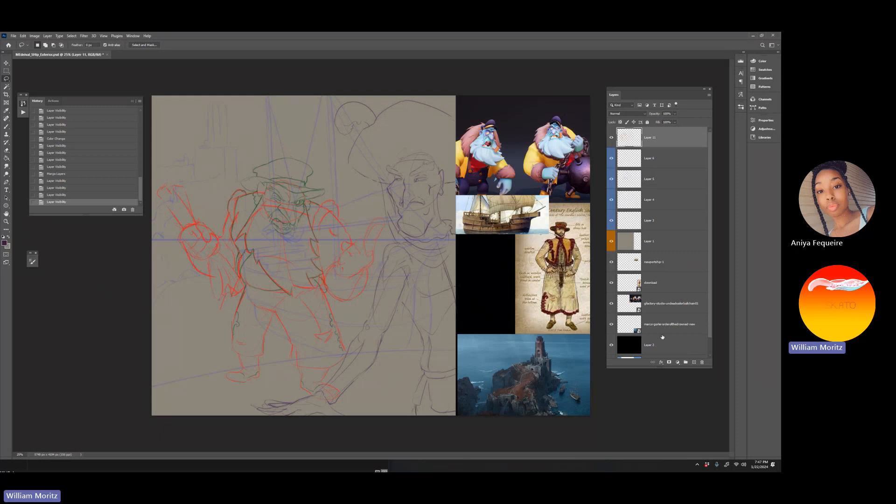
left_click(675, 113)
left_click_drag(666, 122, 662, 123)
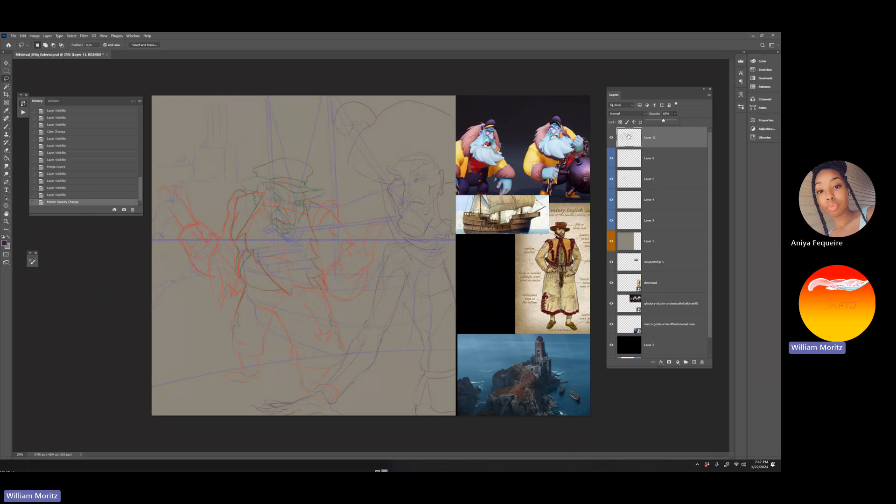
left_click(692, 116)
left_click(674, 113)
left_click_drag(681, 123, 674, 124)
- Add a new layer above the faded character sketch and give it a green colour label
left_click(694, 363)
right_click(612, 139)
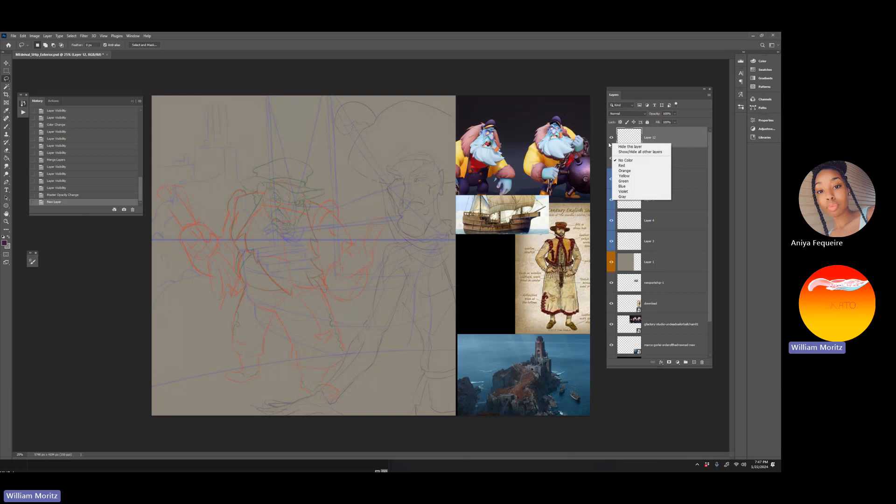
left_click(607, 145)
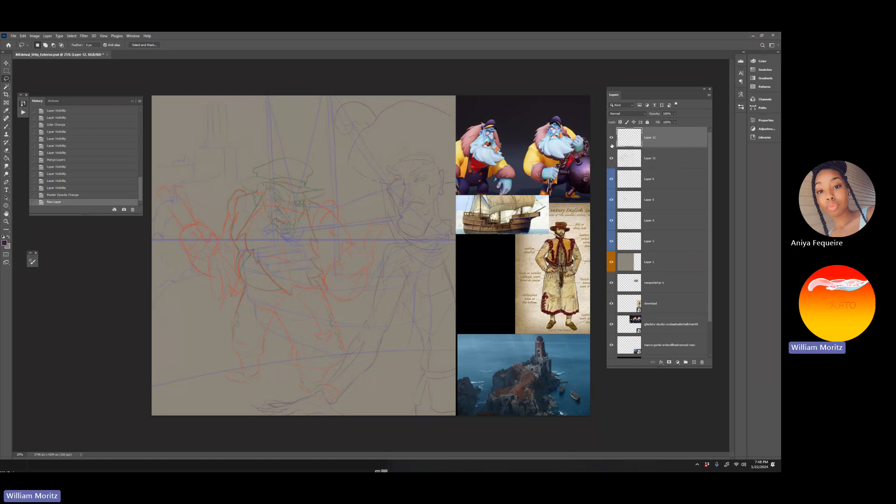
right_click(612, 146)
left_click(623, 179)
- Rename the new green-labelled layer as ShipCaptinLine
double_click(650, 137)
type("S")
type("stl")
type("ne")
key("Return")
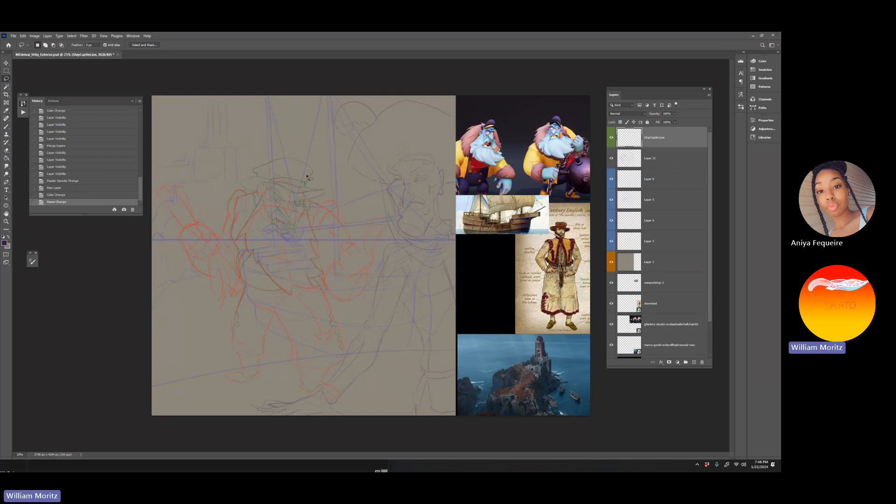
- Set the foreground colour to pure black, 000000
left_click(4, 243)
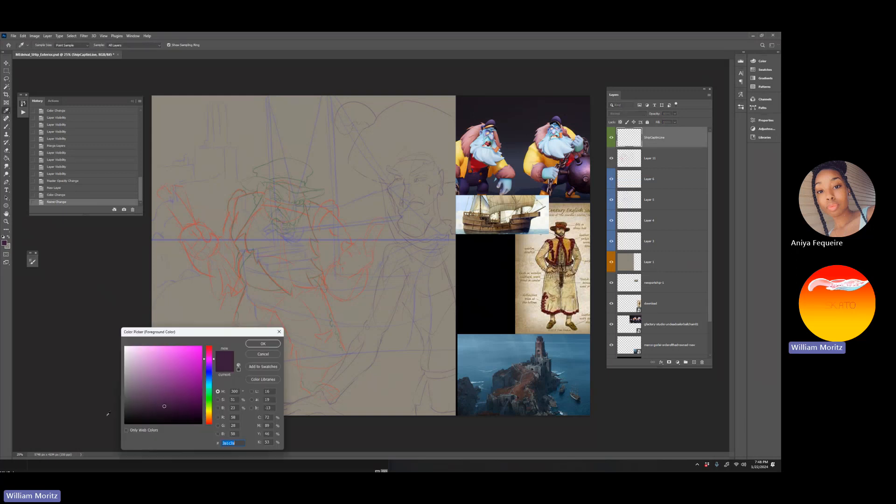
left_click_drag(137, 415, 79, 434)
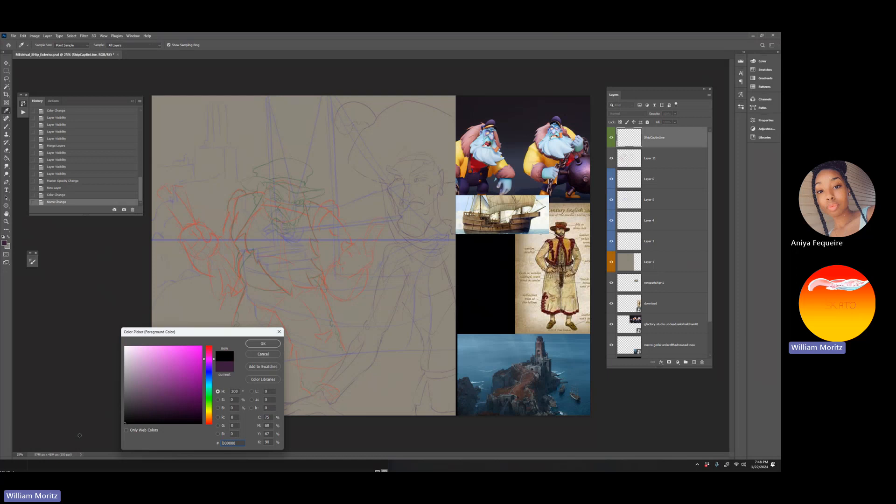
left_click(263, 344)
- Set up the Brush tool with the Hard Round brush at 100% opacity
key("b")
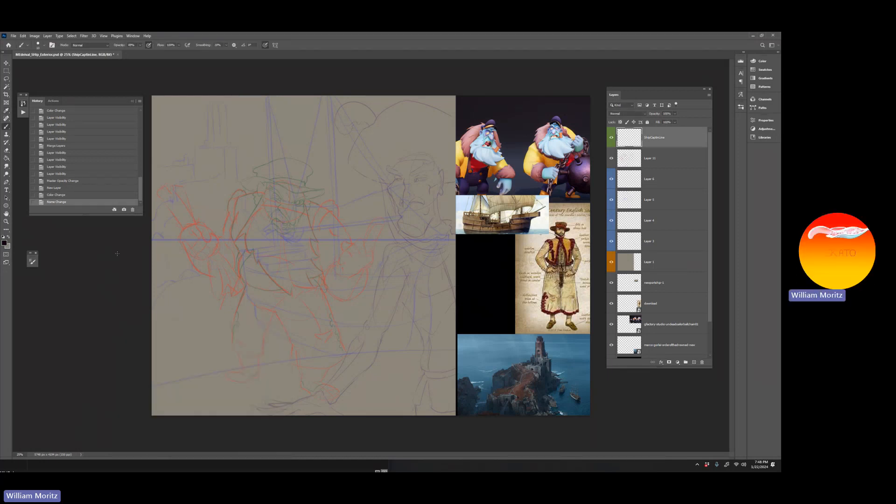
left_click(44, 45)
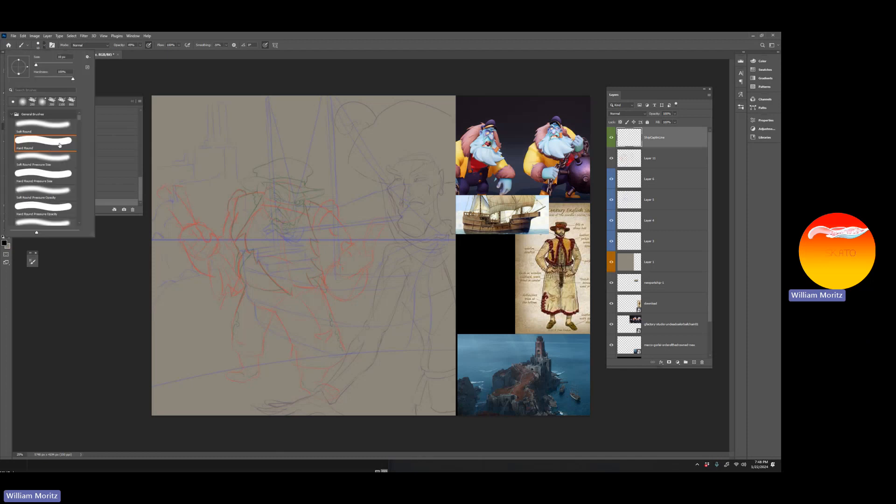
left_click(42, 302)
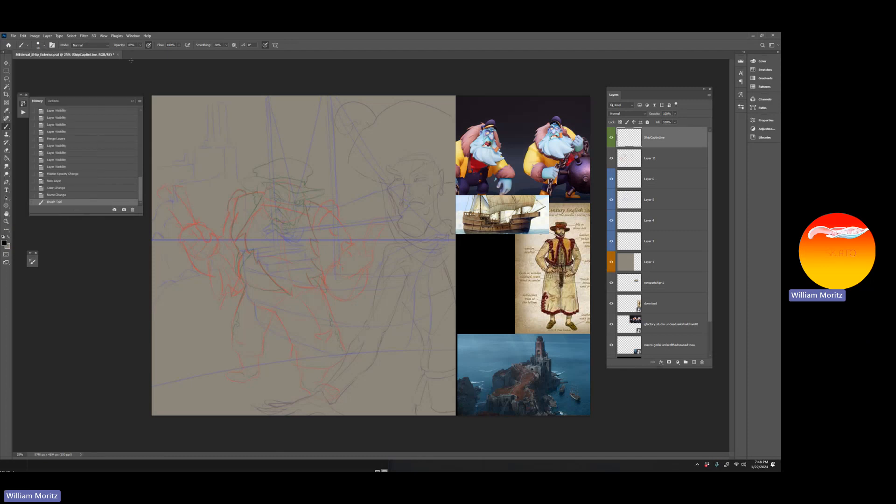
left_click(140, 46)
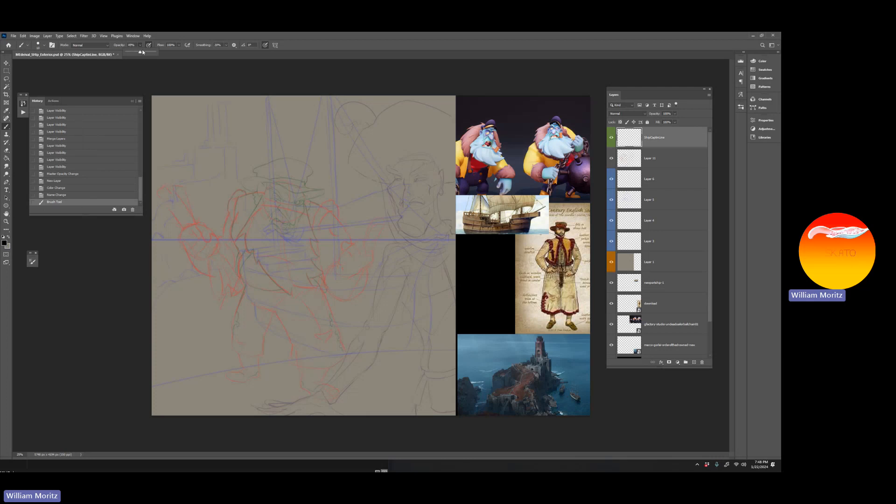
left_click(196, 78)
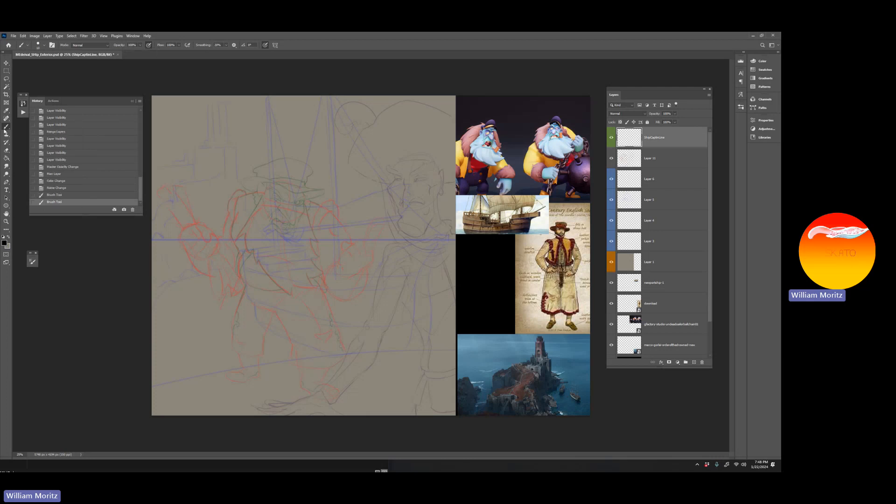
- Collapse the history list to clear space and look over the brush tip settings
left_click(134, 101)
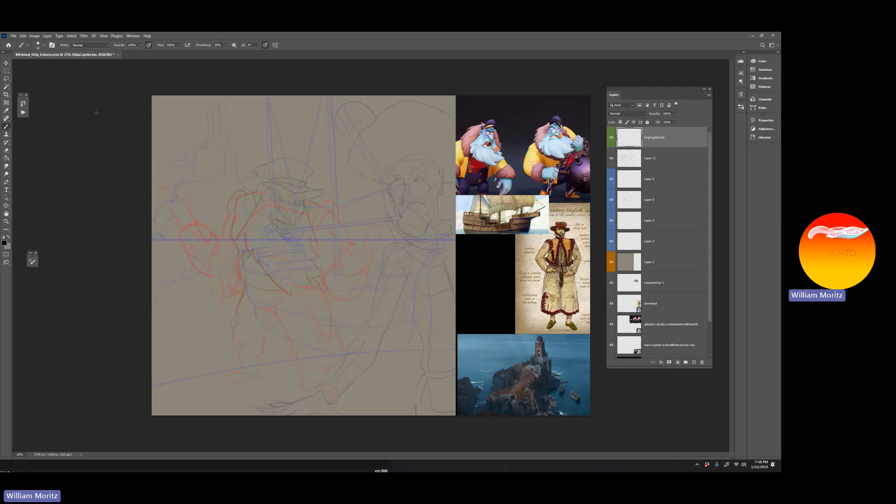
left_click(133, 36)
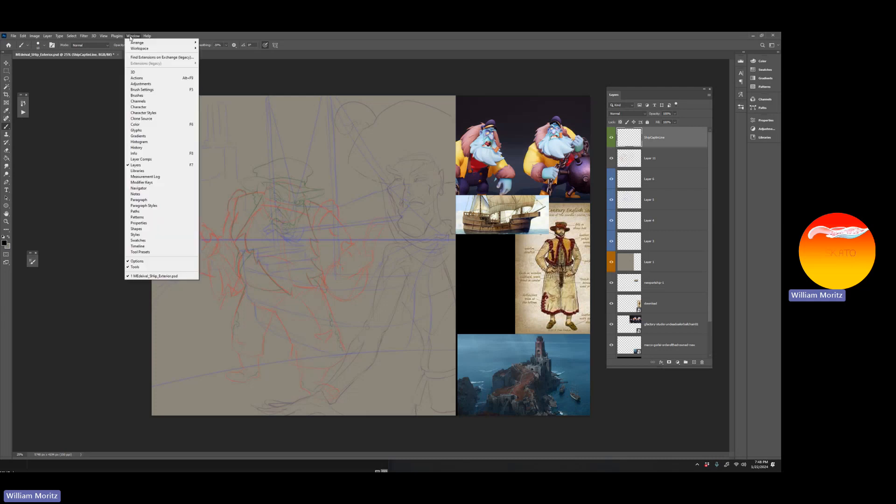
left_click(142, 89)
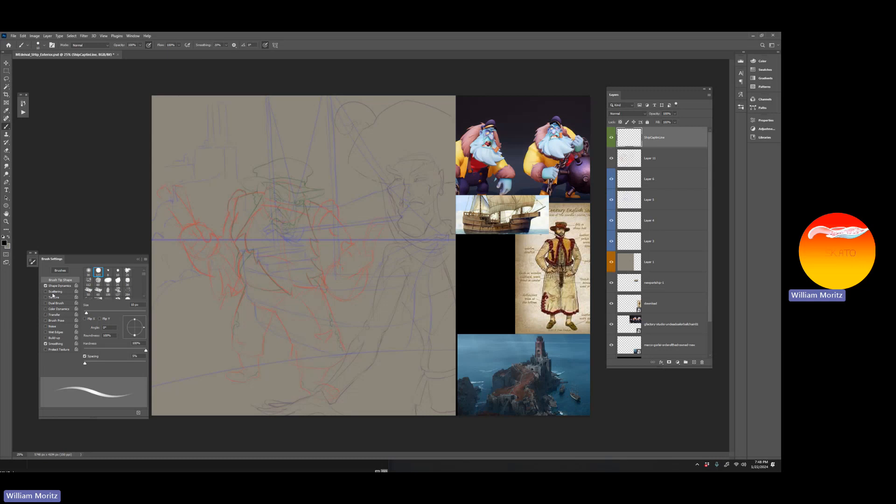
left_click(138, 260)
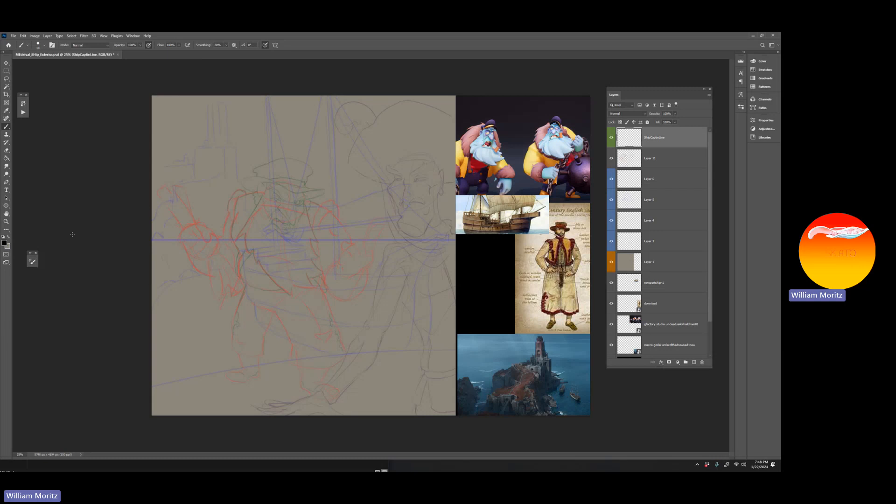
- Set the brush's Shape Dynamics size control to Pen Pressure and keep Transfer enabled
left_click(6, 221)
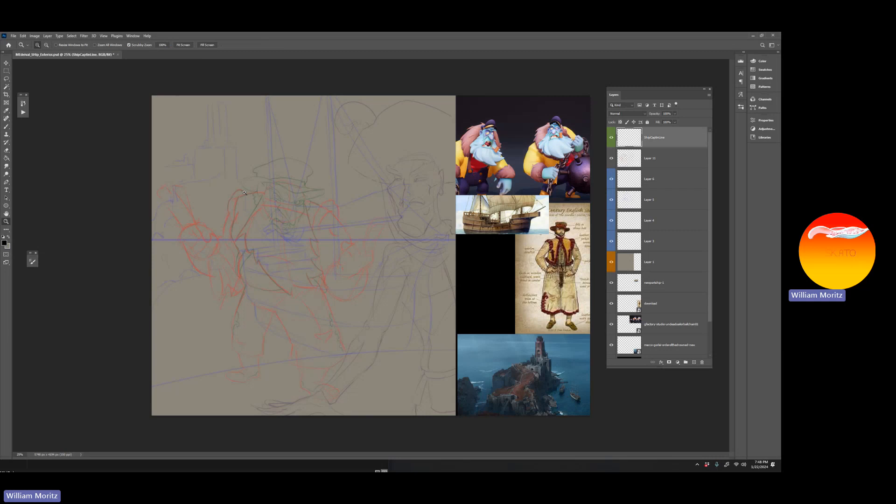
left_click(133, 36)
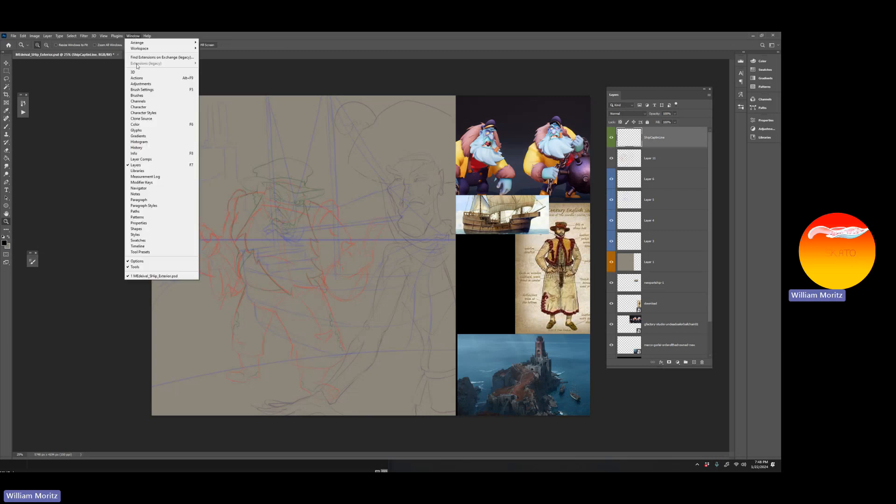
left_click(151, 90)
left_click(92, 184)
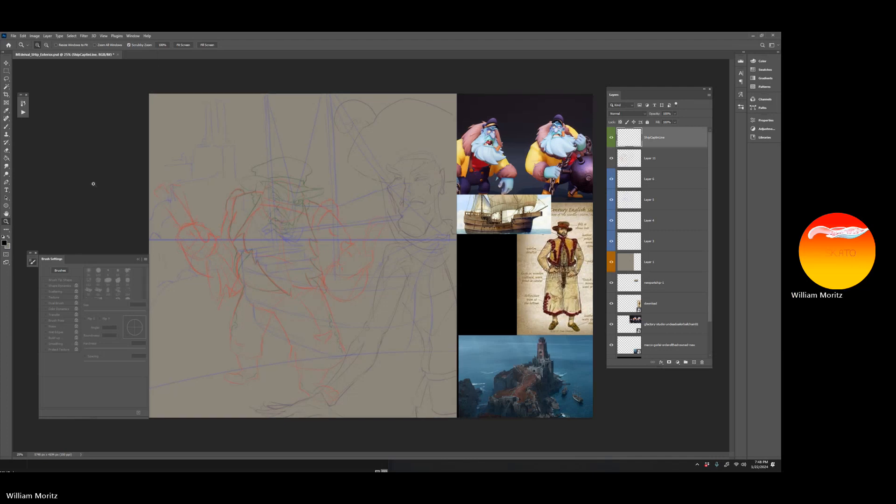
key("b")
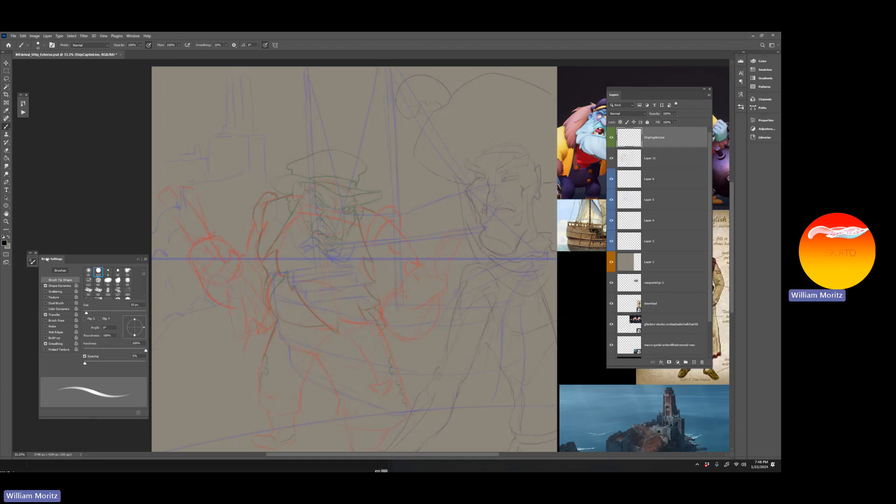
left_click(54, 286)
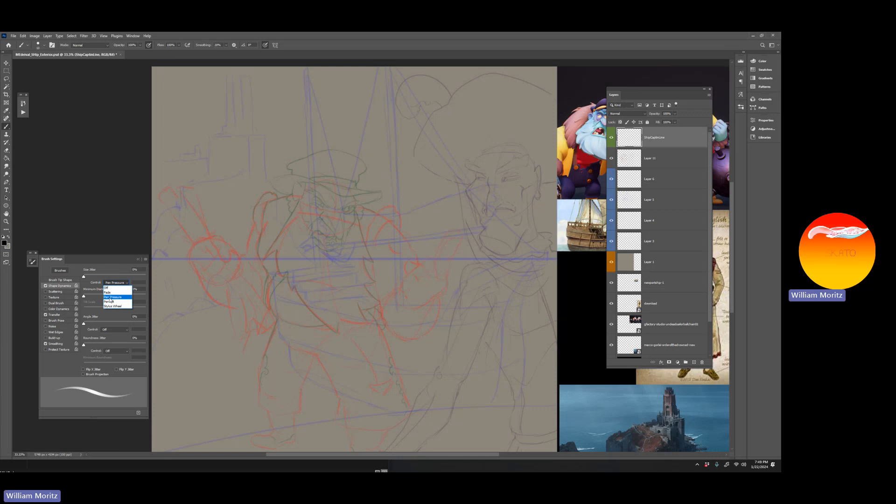
left_click(45, 314)
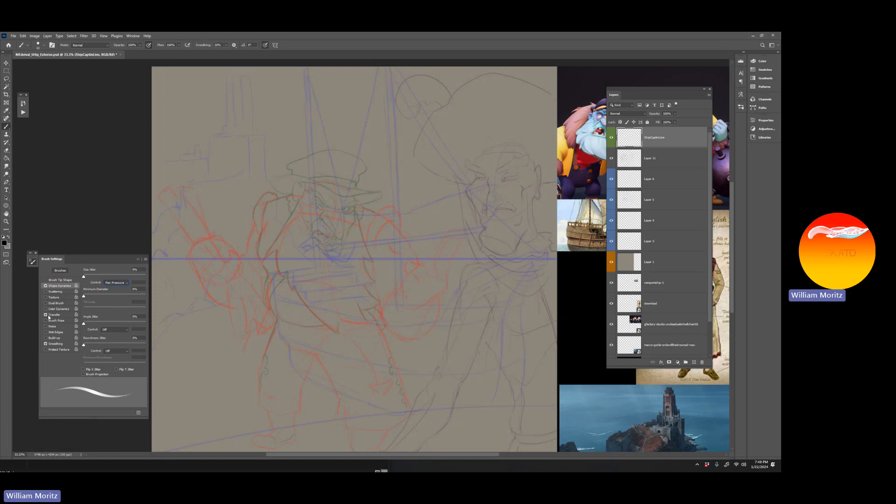
left_click(138, 259)
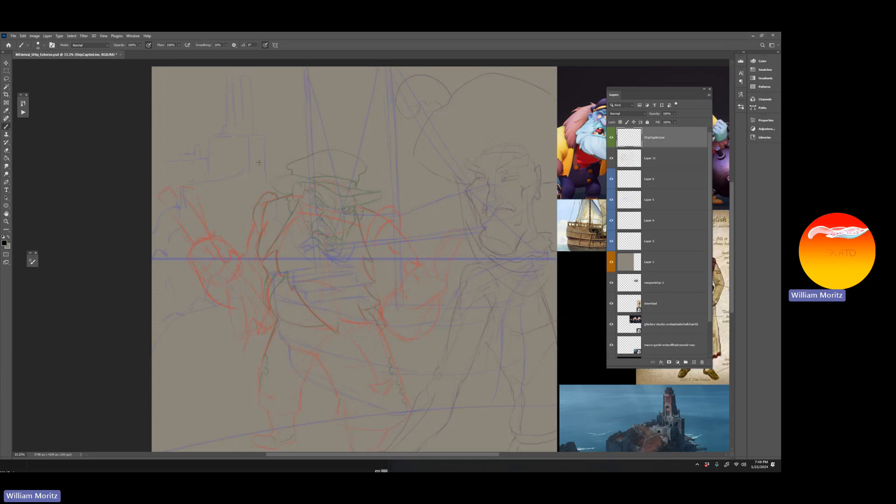
left_click(201, 45)
left_click(8, 70)
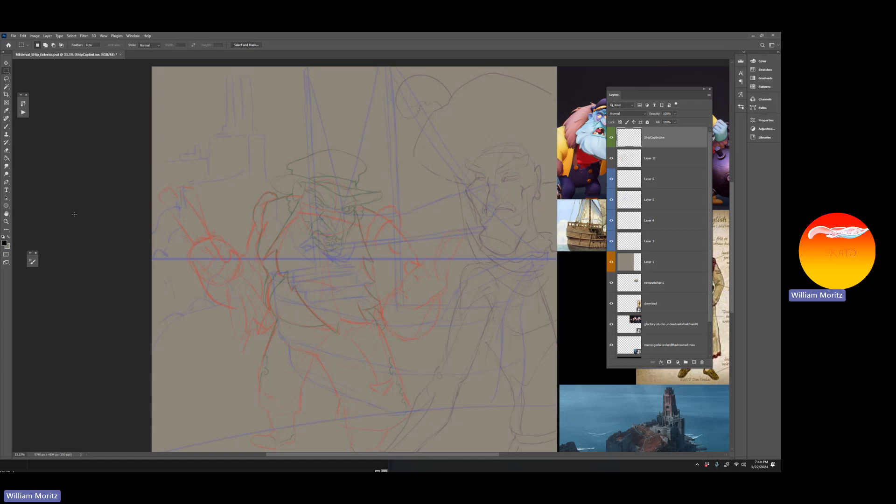
key("b")
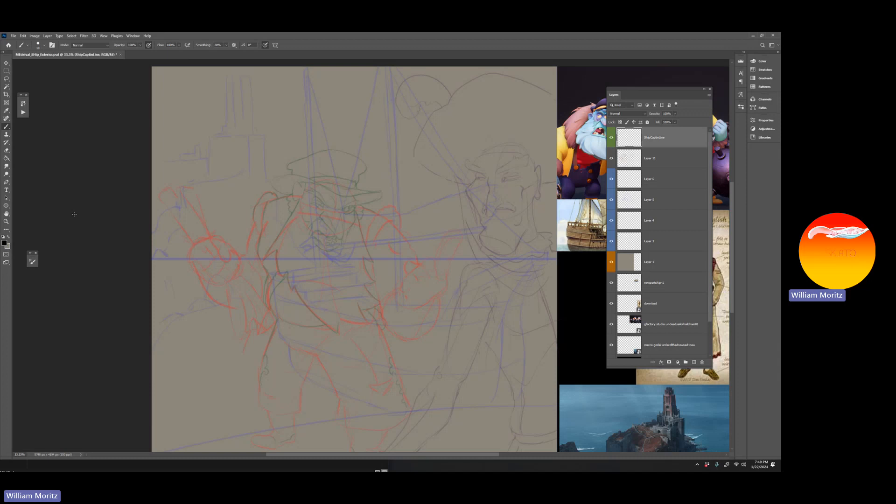
key("super")
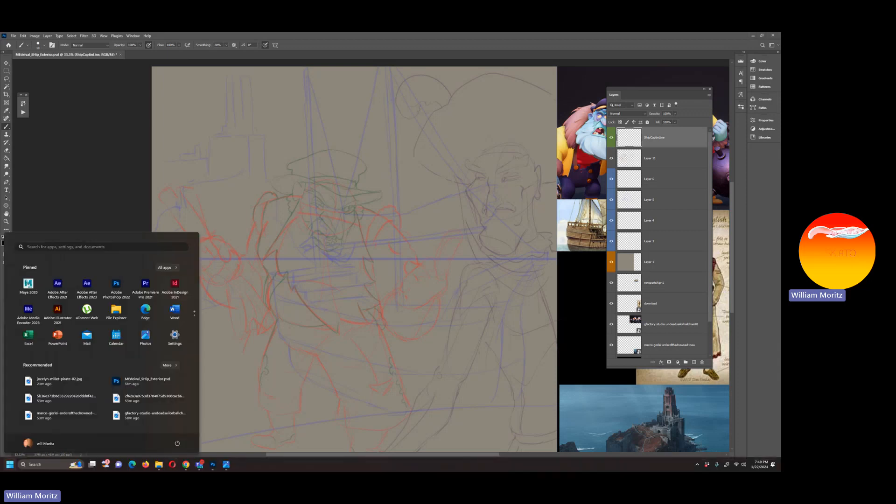
left_click(133, 464)
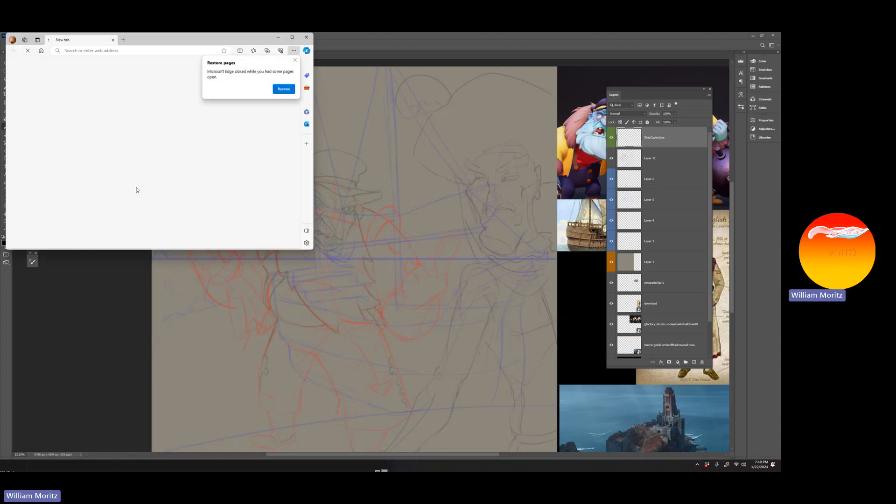
left_click(307, 37)
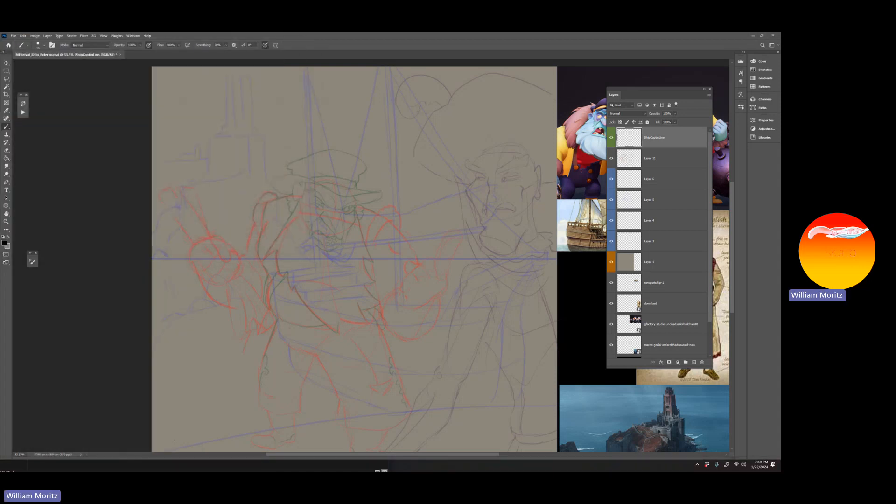
- Switch to the Chrome browser and search Bing Images for "disney line art"
key("super")
left_click(186, 468)
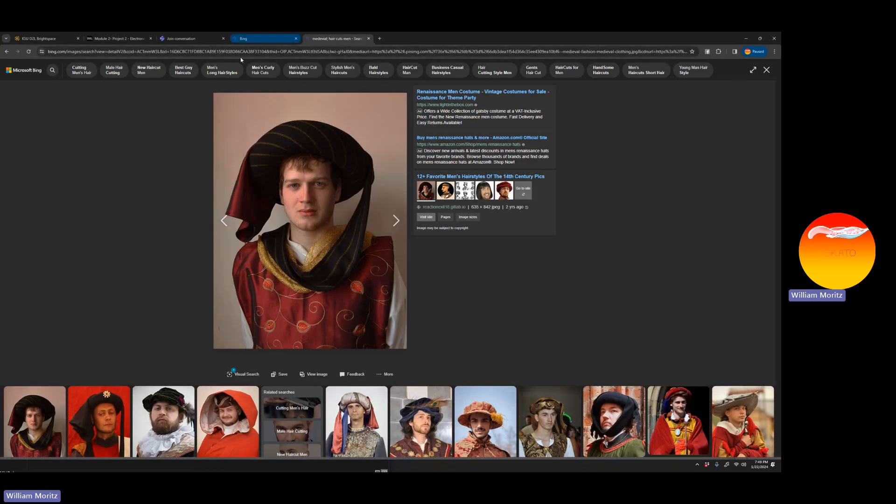
left_click(6, 51)
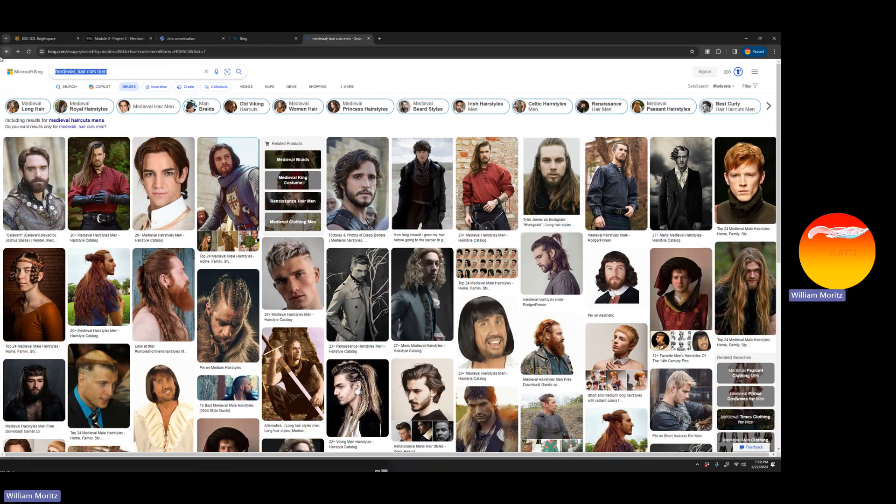
type("disney line ar")
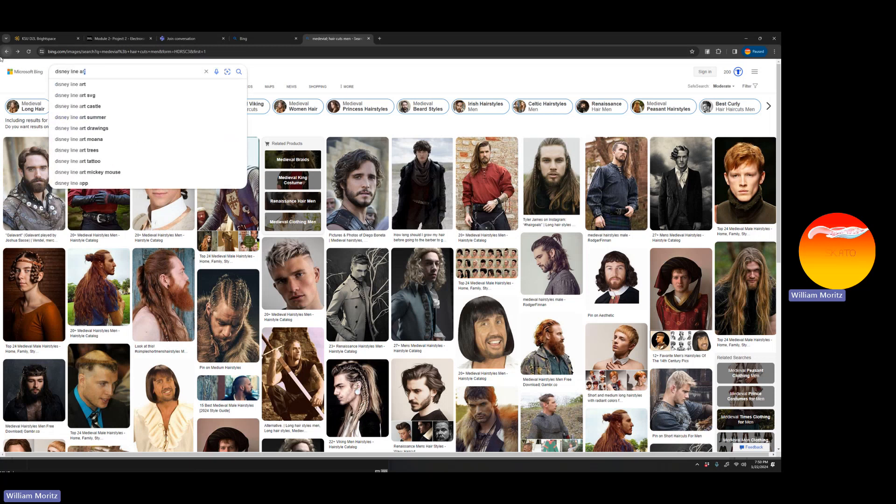
type("t")
key("Return")
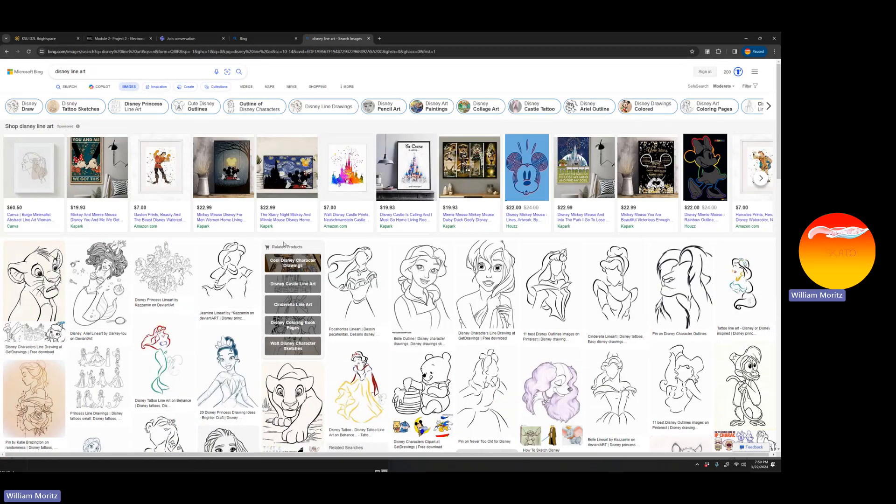
scroll(284, 243, "down", 3)
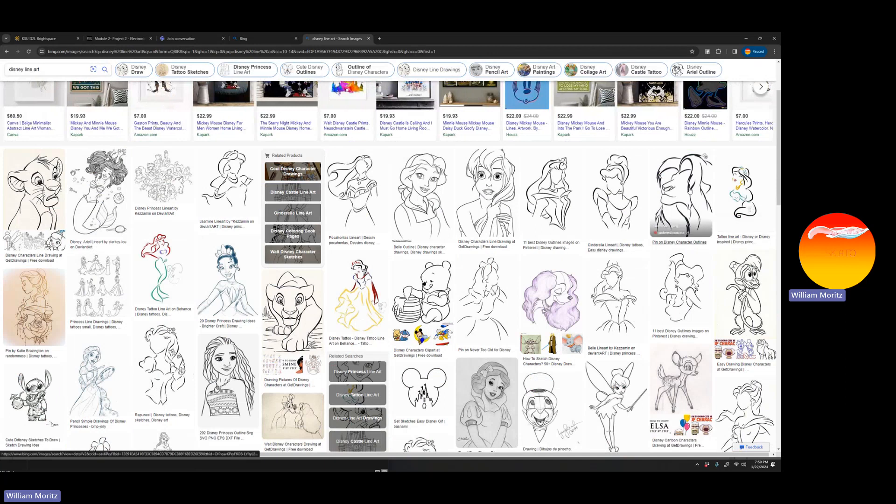
- Examine the line weight in the long-haired character outline and the lion cub drawing, and return to Photoshop
left_click(682, 196)
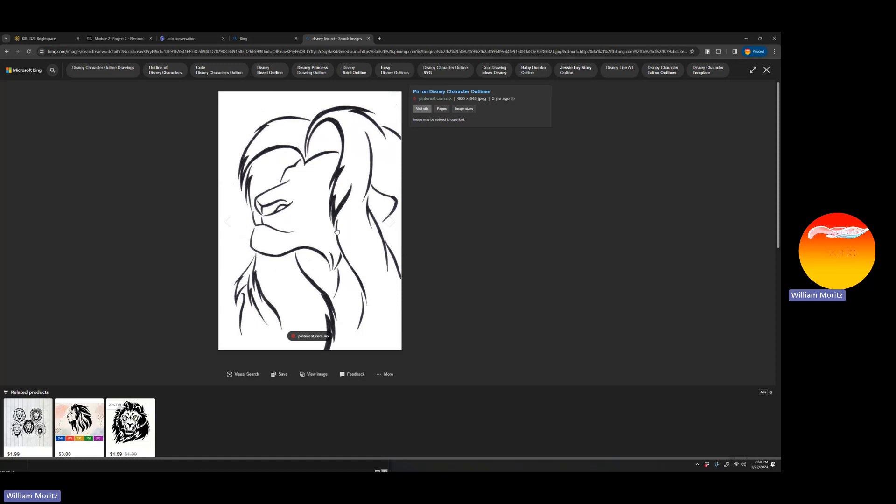
left_click(8, 52)
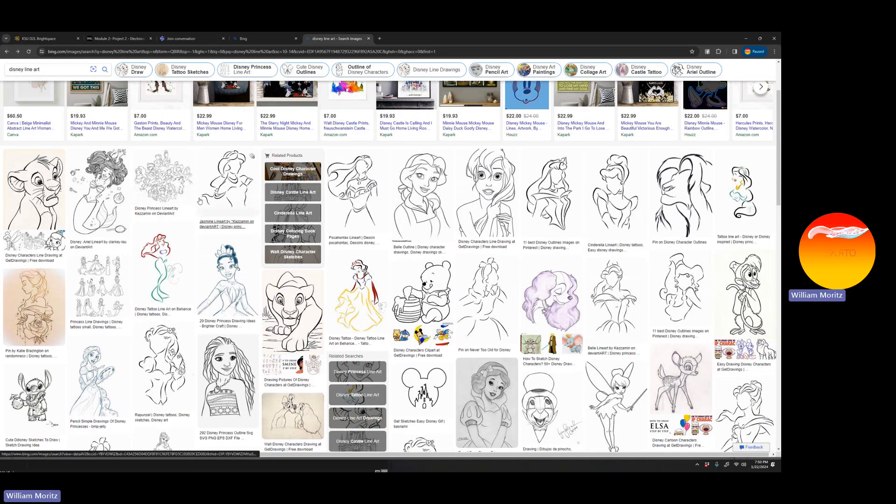
left_click(35, 196)
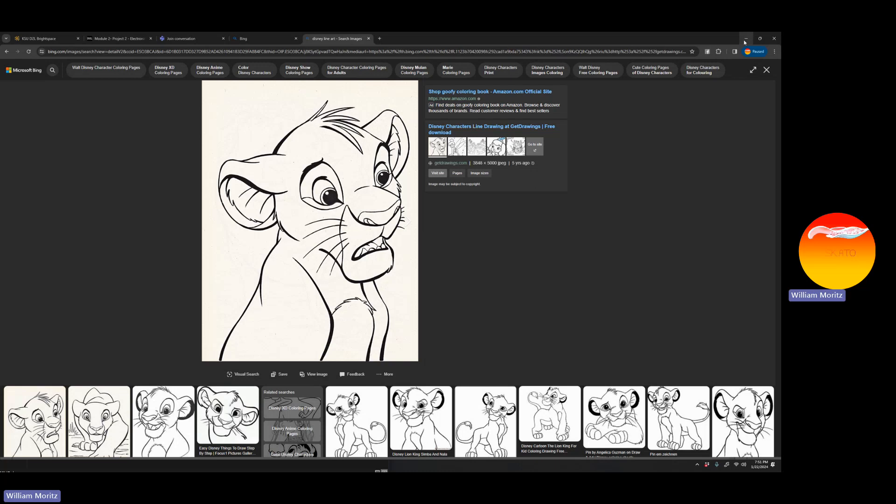
key("alt+Tab")
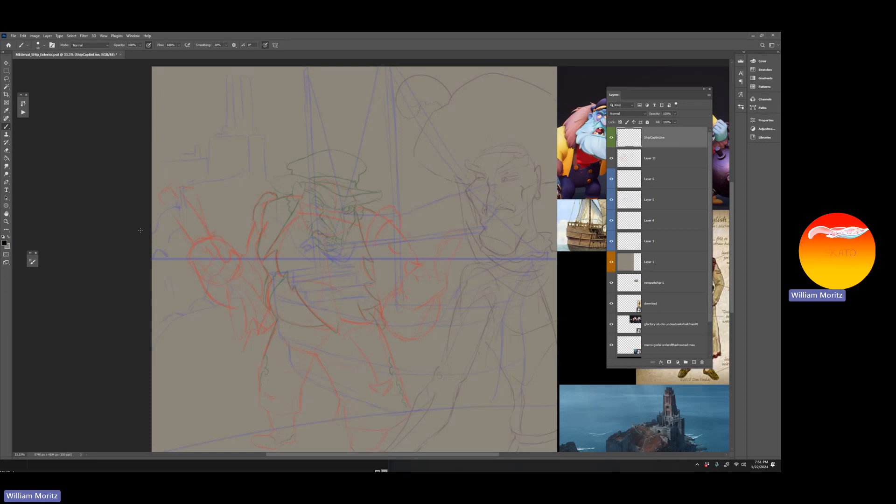
- Move the layer list off the reference images, adjust the brush size, and ink the curved brim of the captain's hat
left_click_drag(630, 93, 554, 94)
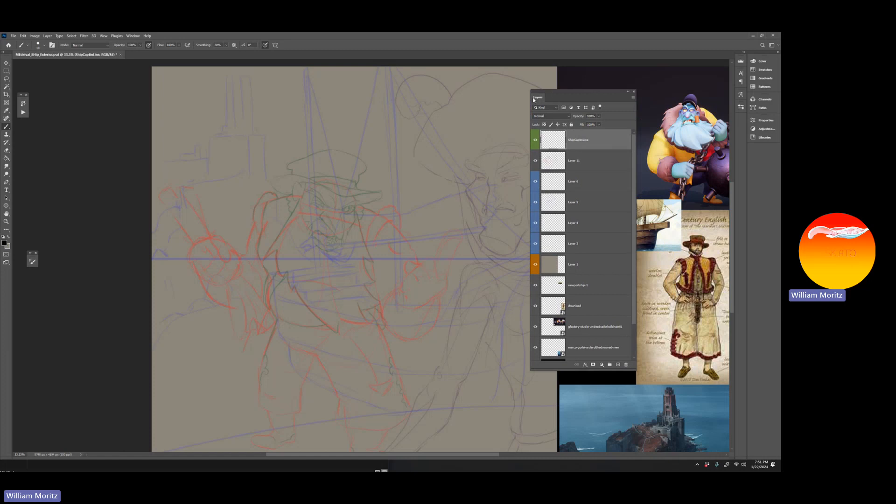
key("bracketright")
key("bracketright")
key("bracketleft")
mouse_move(307, 177)
left_mouse_down()
mouse_move(288, 173)
mouse_move(273, 190)
left_mouse_up()
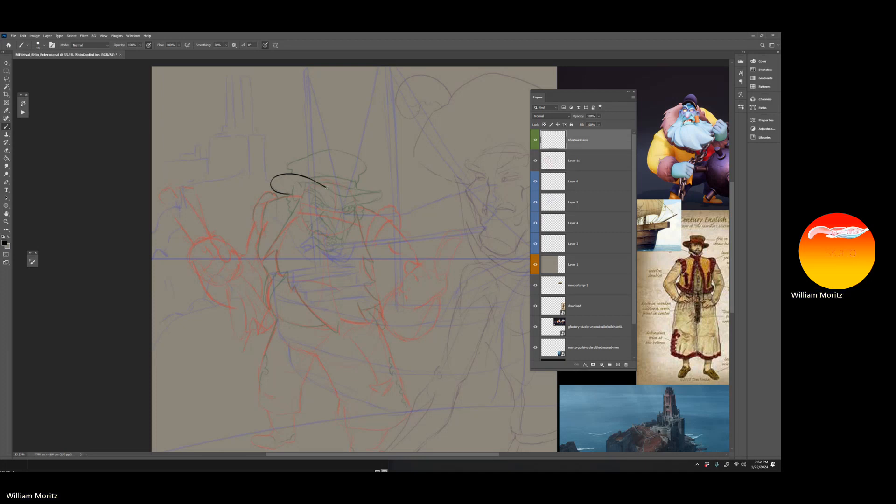
left_click_drag(327, 188, 363, 193)
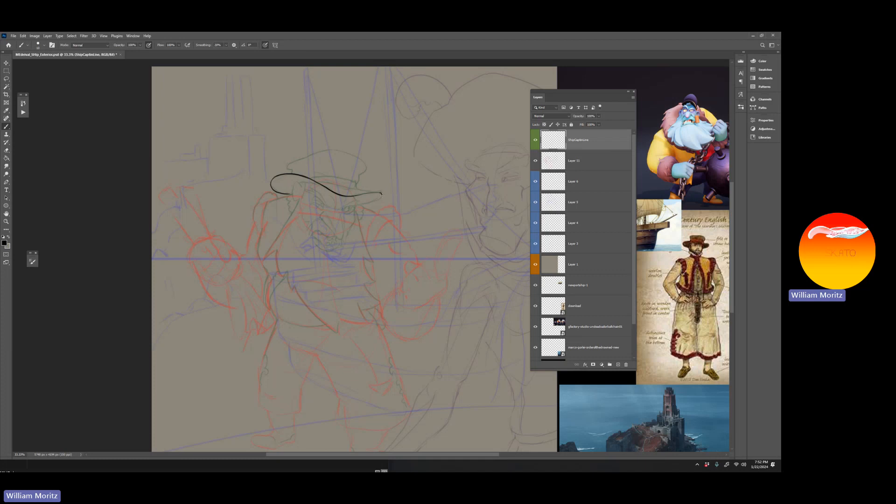
left_click_drag(371, 202, 359, 204)
- Ink the rounded crown of the captain's hat and the band line where it meets the brim
left_click_drag(336, 149, 304, 159)
left_click_drag(338, 150, 355, 156)
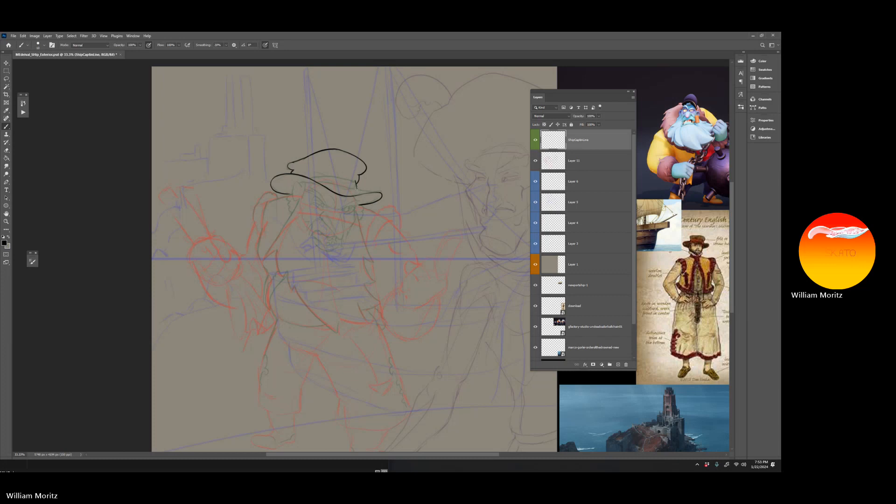
left_click_drag(367, 193, 379, 191)
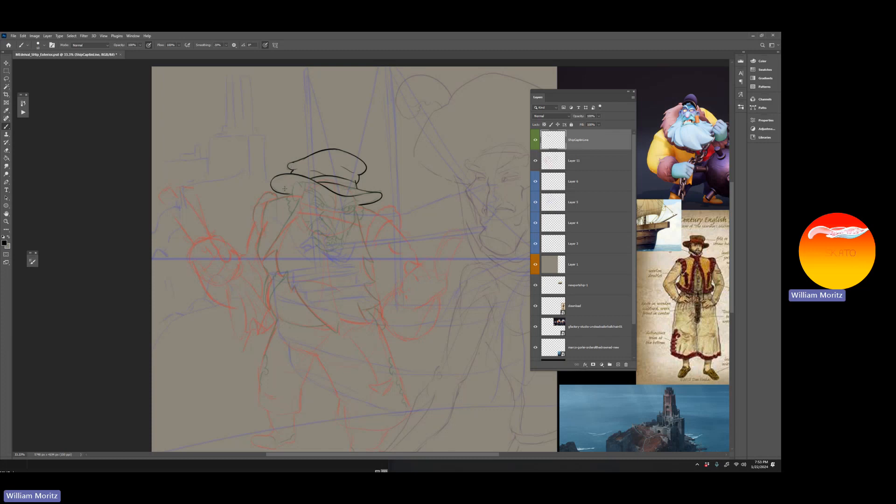
- Ink the captain's ear and the jagged, pointed outline of his long beard down both sides
left_click_drag(300, 184, 293, 201)
left_click_drag(287, 222, 270, 250)
left_click_drag(277, 251, 294, 289)
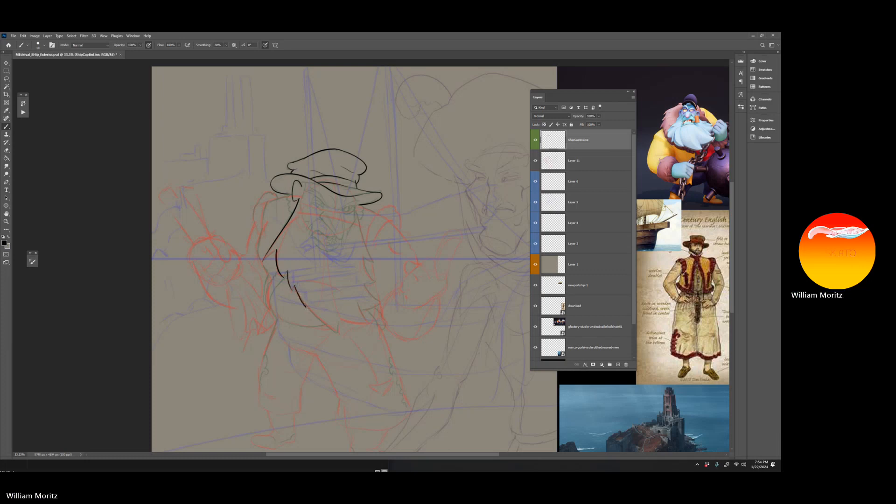
left_click_drag(318, 321, 345, 339)
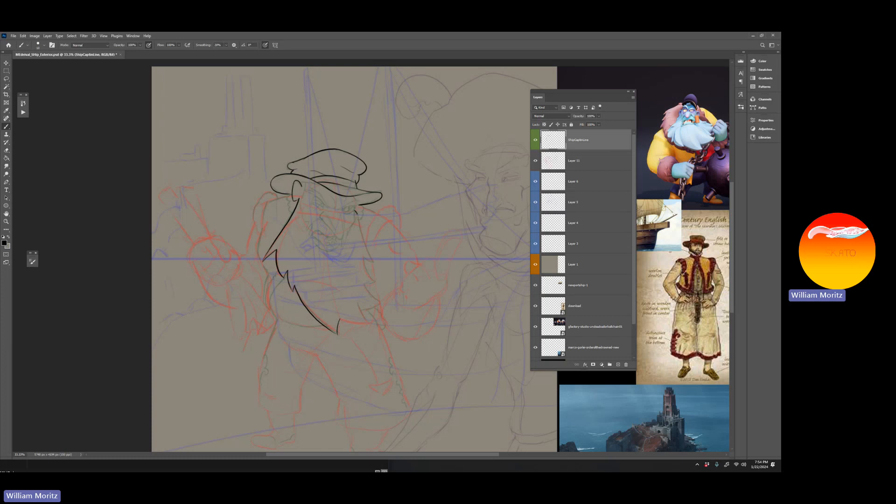
left_click_drag(364, 240, 370, 258)
mouse_move(364, 283)
left_mouse_down()
mouse_move(360, 310)
mouse_move(370, 323)
mouse_move(360, 324)
left_mouse_up()
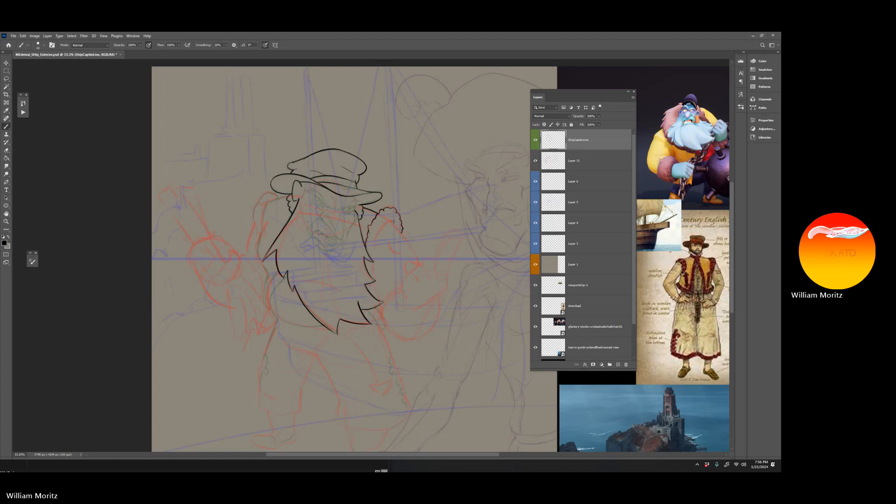
- Ink the fluffy shoulder trim, the upper-arm lines and the cuff on both sides of the captain's beard
left_click_drag(391, 221, 378, 232)
left_click_drag(404, 236, 410, 248)
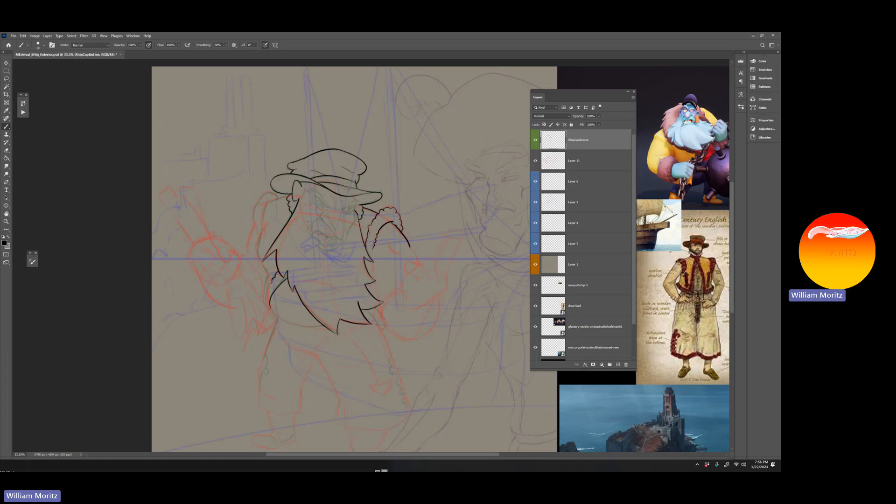
left_click_drag(268, 289, 265, 303)
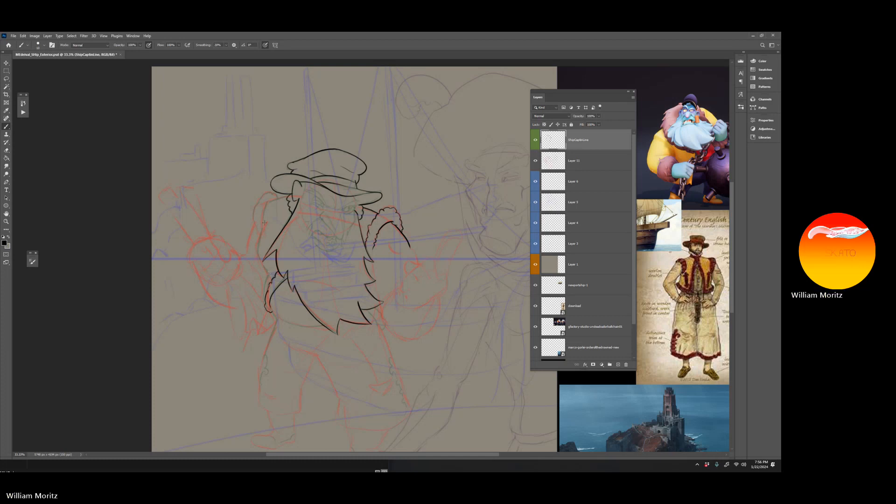
left_click_drag(265, 223, 258, 254)
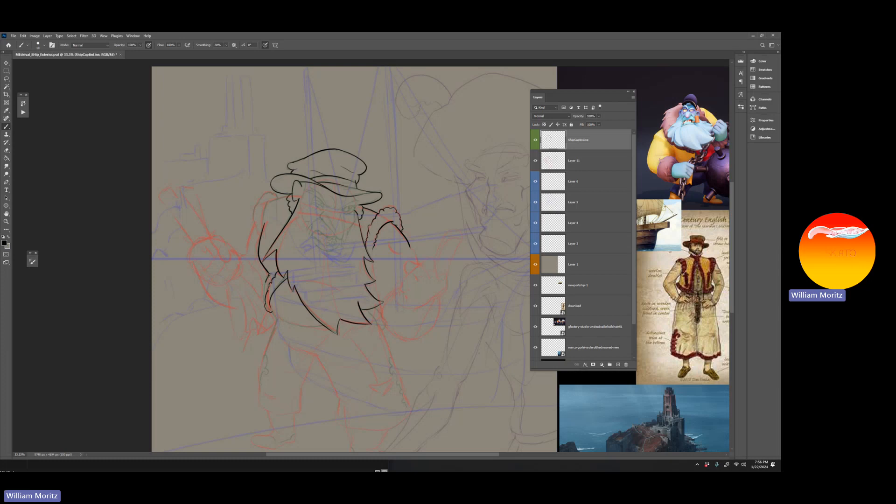
left_click_drag(265, 282, 263, 296)
left_click_drag(291, 195, 268, 203)
left_click_drag(252, 210, 255, 222)
- Ink the belly curve beneath the beard and the outer and inner contours of the captain's trouser legs
left_click_drag(310, 327, 322, 326)
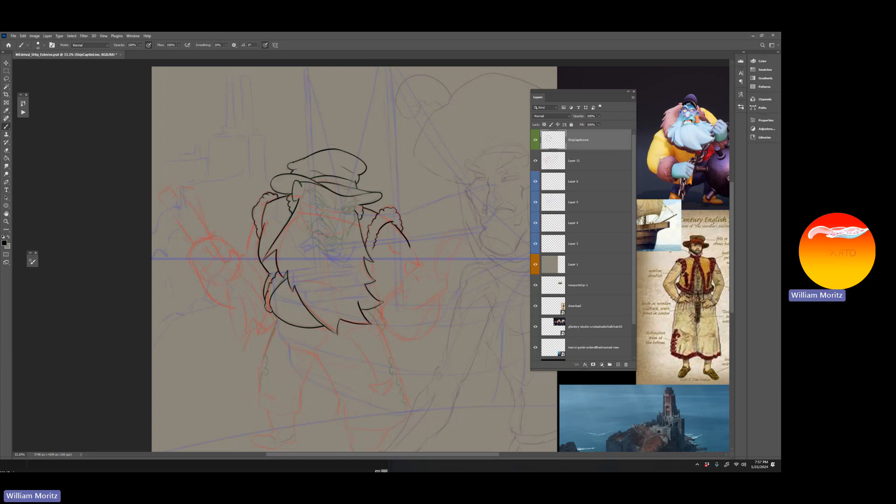
left_click_drag(275, 325, 258, 378)
key("ctrl+z")
left_click_drag(274, 328, 260, 385)
left_click_drag(259, 394, 260, 402)
mouse_move(313, 362)
left_mouse_down()
mouse_move(291, 393)
mouse_move(301, 407)
left_mouse_up()
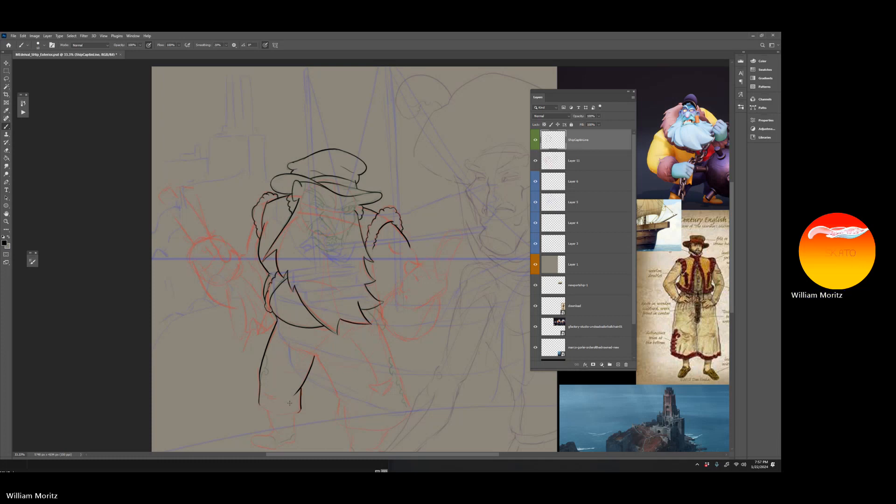
left_click_drag(305, 353, 337, 397)
left_click_drag(342, 400, 336, 422)
- Ink the coat edge beside the beard and a short forearm line, checking the line art with the rough character sketch hidden
left_click_drag(371, 261, 373, 280)
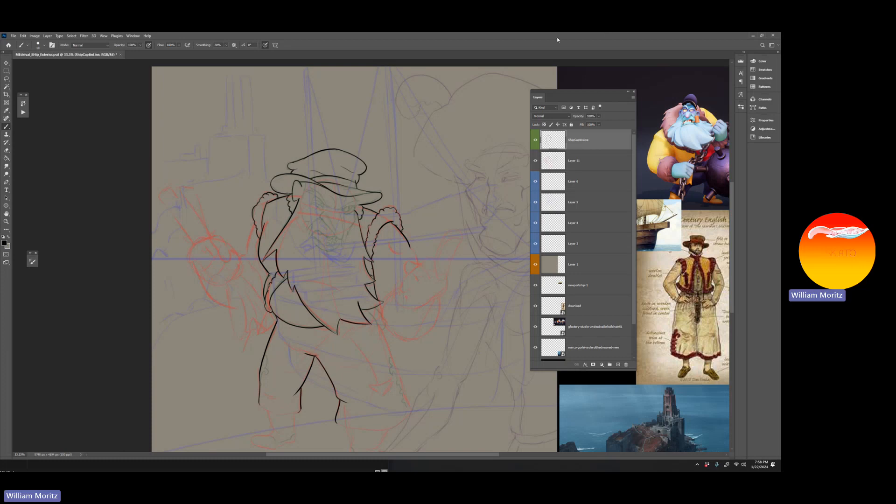
left_click(535, 160)
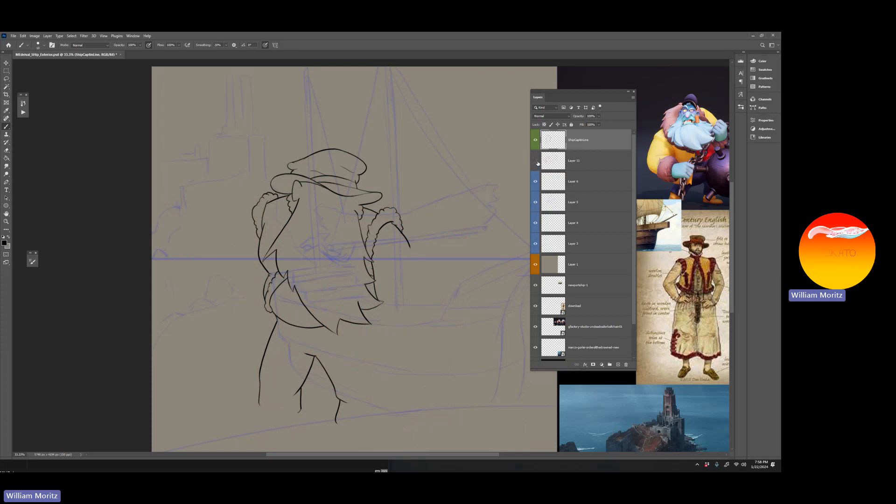
left_click(536, 162)
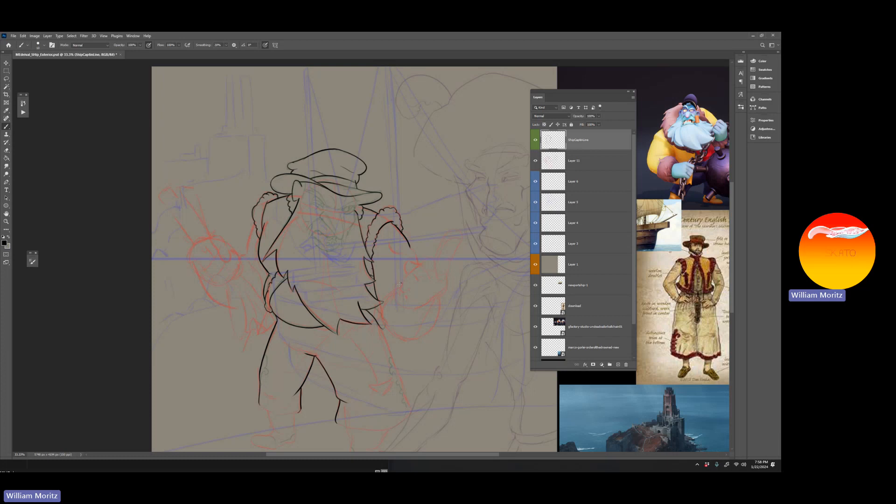
left_click_drag(400, 283, 397, 295)
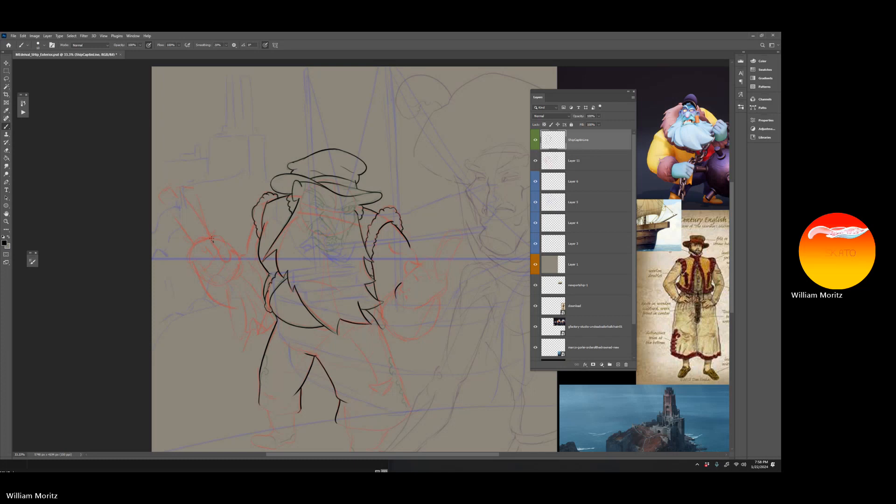
- Ink the lumpy outer contour of the captain's clenched fist over the red sketch
left_click_drag(213, 241, 201, 238)
left_click_drag(189, 265, 200, 247)
left_click_drag(223, 284, 236, 266)
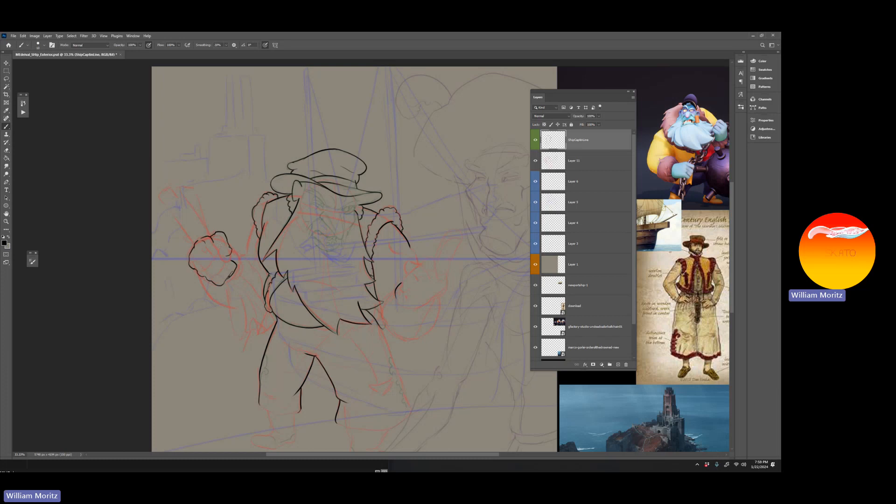
- Ink the dividing lines between the fist's fingers and touch them up with the Eraser
left_click_drag(224, 243, 210, 249)
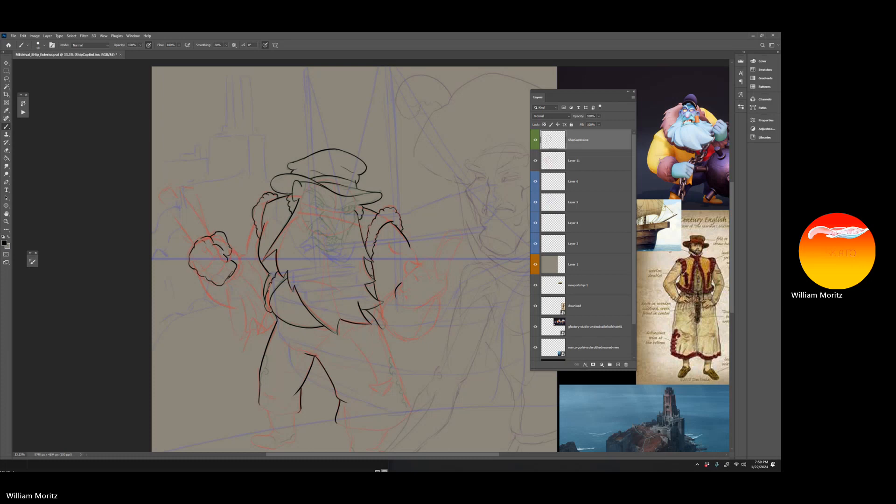
left_click_drag(223, 257, 208, 272)
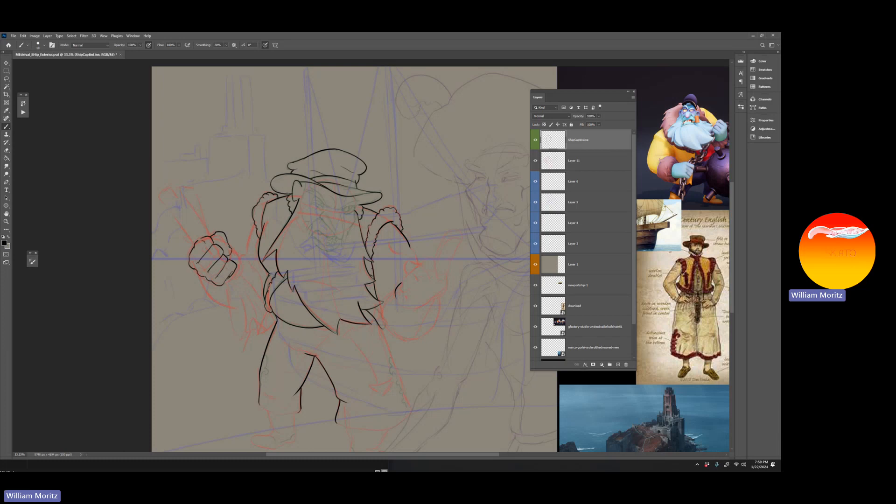
left_click_drag(238, 271, 231, 281)
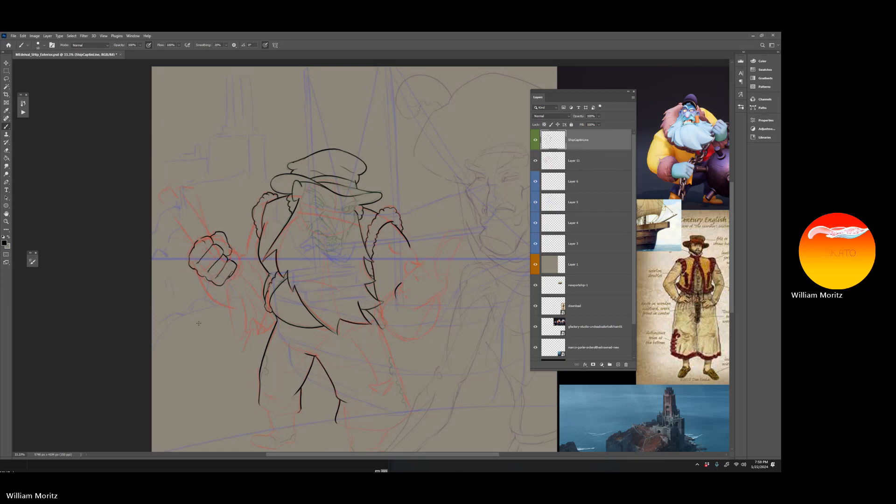
key("v")
key("e")
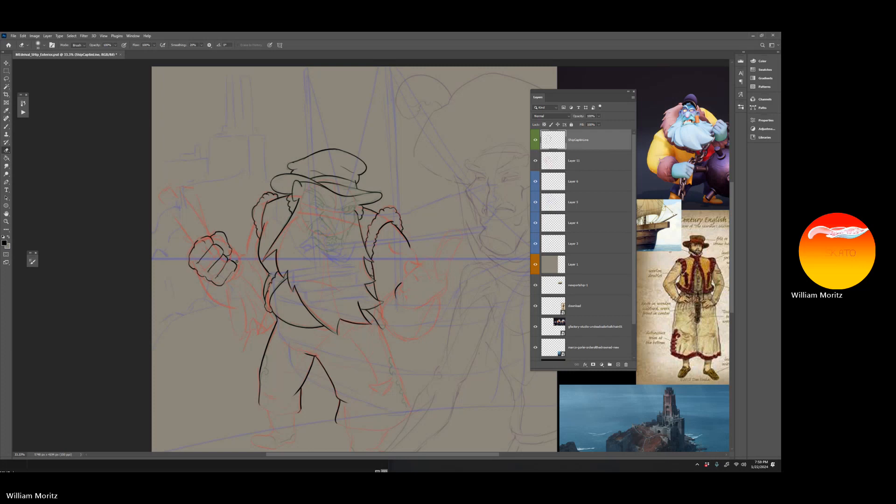
key("b")
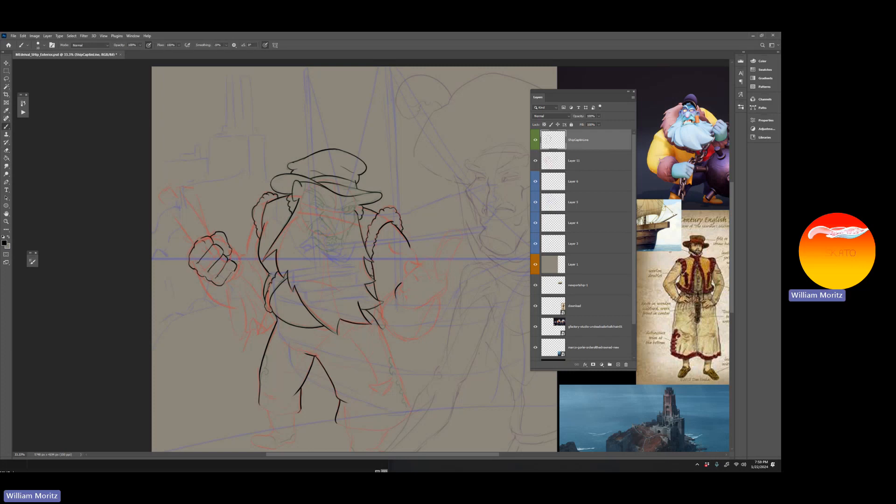
- Ink the cloth hanging from the fist, with its outer edges, wavy hem and inner fold lines
left_click_drag(252, 286, 270, 320)
left_click_drag(240, 276, 262, 313)
mouse_move(222, 284)
left_mouse_down()
mouse_move(228, 339)
mouse_move(246, 342)
left_mouse_up()
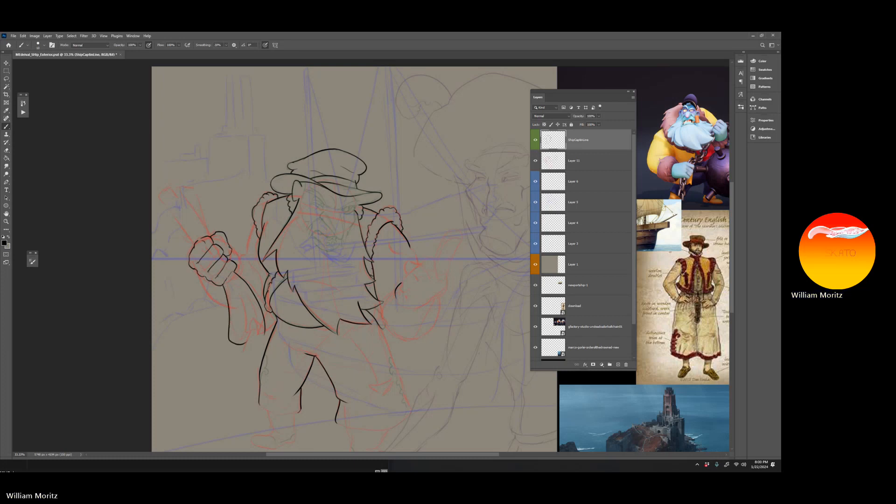
left_click_drag(233, 284, 245, 337)
left_click_drag(259, 321, 256, 336)
left_click_drag(238, 288, 258, 319)
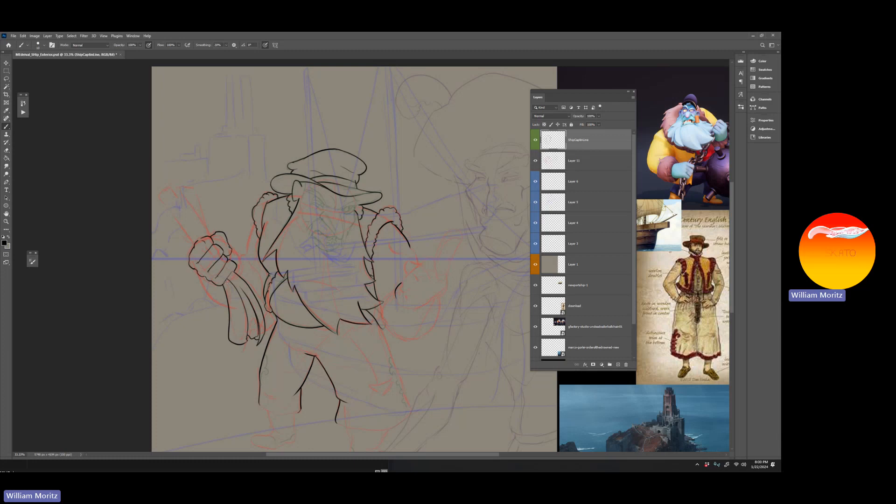
- Ink the flared upper part of the cloth with its folds above the fist, and the sleeve lines joining the fist to the coat
right_click(223, 274)
key("Escape")
left_click_drag(210, 238, 199, 187)
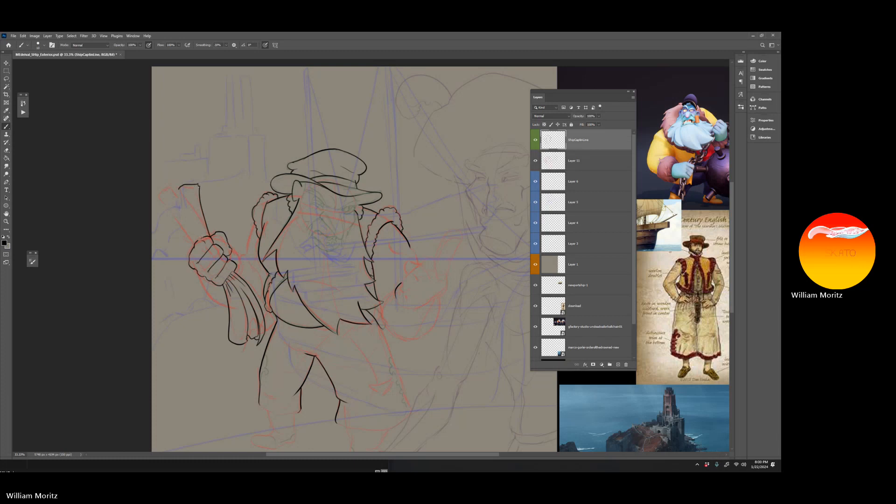
mouse_move(201, 237)
left_mouse_down()
mouse_move(179, 186)
mouse_move(150, 190)
left_mouse_up()
left_click_drag(187, 243, 148, 206)
left_click_drag(204, 237, 179, 188)
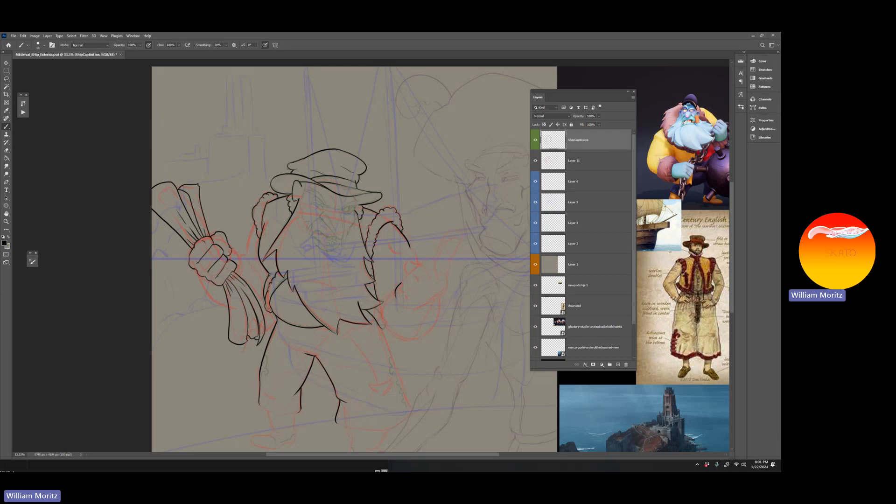
left_click_drag(235, 269, 226, 280)
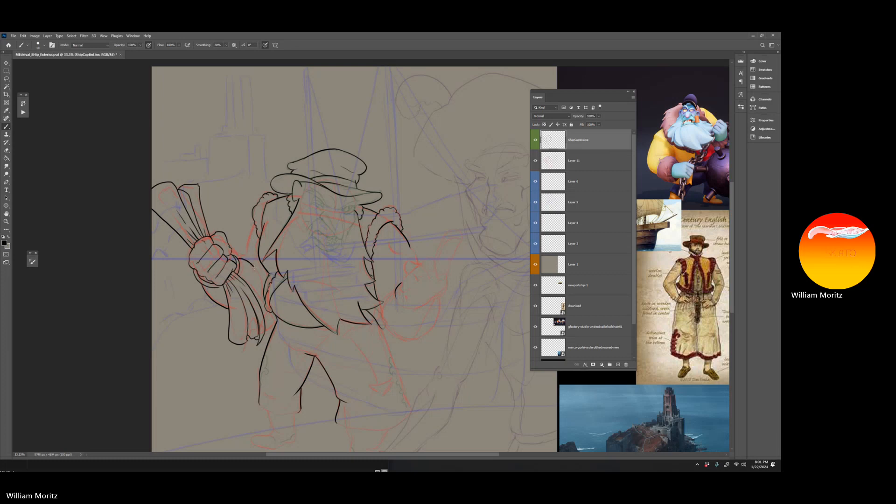
left_click_drag(259, 275, 261, 286)
- Ink the captain's other hand over the red sketch, with its palm creases, long raised finger and curled fingers
scroll(193, 293, "down", 3)
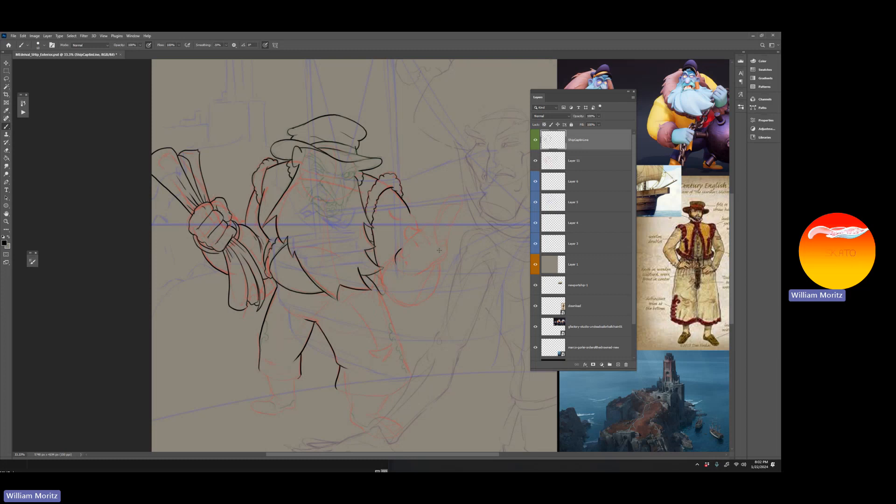
left_click_drag(412, 260, 436, 251)
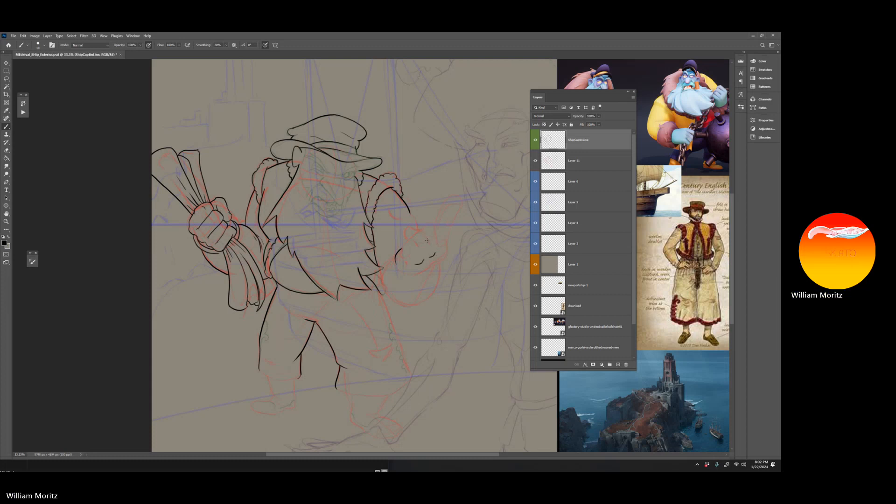
left_click_drag(450, 241, 443, 255)
key("ctrl+z")
left_click_drag(446, 206, 437, 223)
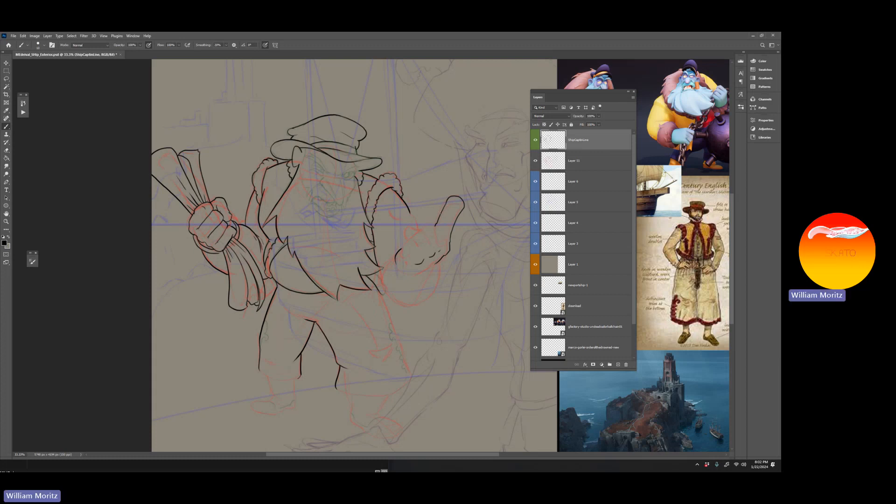
key("ctrl+z")
left_click_drag(435, 232, 443, 206)
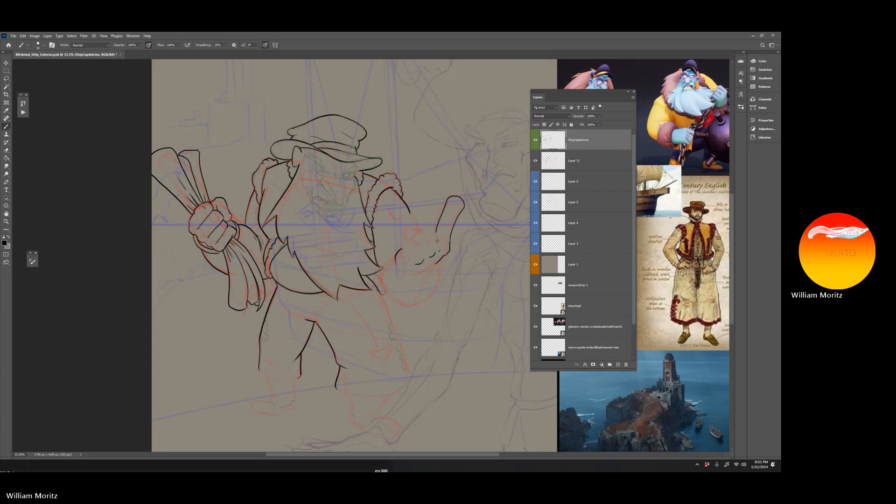
mouse_move(437, 242)
left_mouse_down()
mouse_move(422, 229)
mouse_move(430, 245)
mouse_move(405, 240)
left_mouse_up()
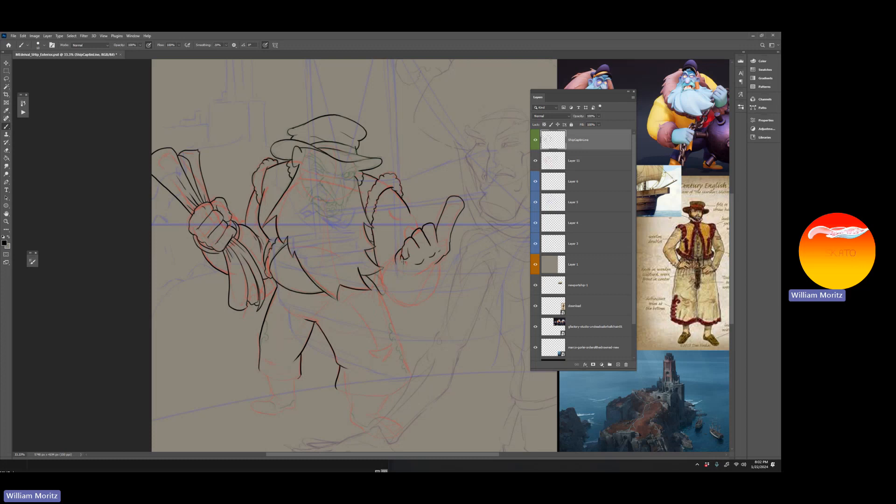
- Ink the cuff and rounded sleeve beneath the raised hand, redrawing the sleeve's lower curve, and add the inner sleeve lines
mouse_move(399, 266)
left_mouse_down()
mouse_move(431, 266)
mouse_move(422, 274)
left_mouse_up()
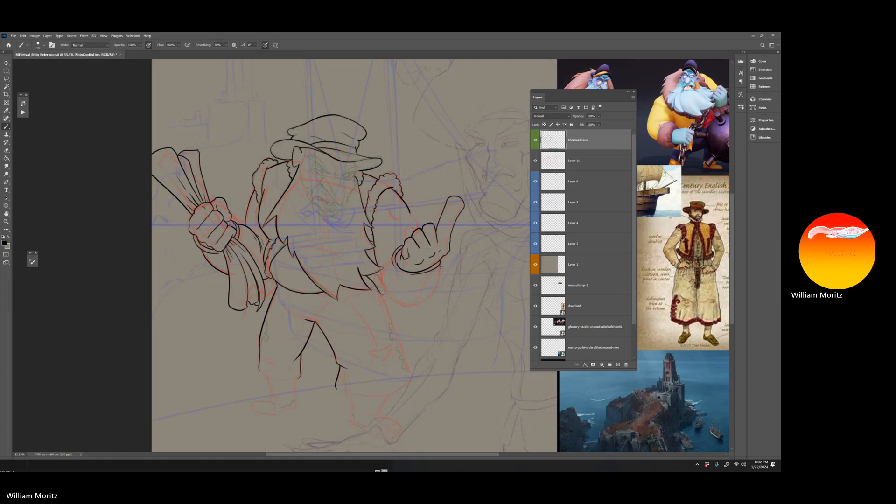
mouse_move(440, 267)
left_mouse_down()
mouse_move(424, 301)
mouse_move(401, 305)
left_mouse_up()
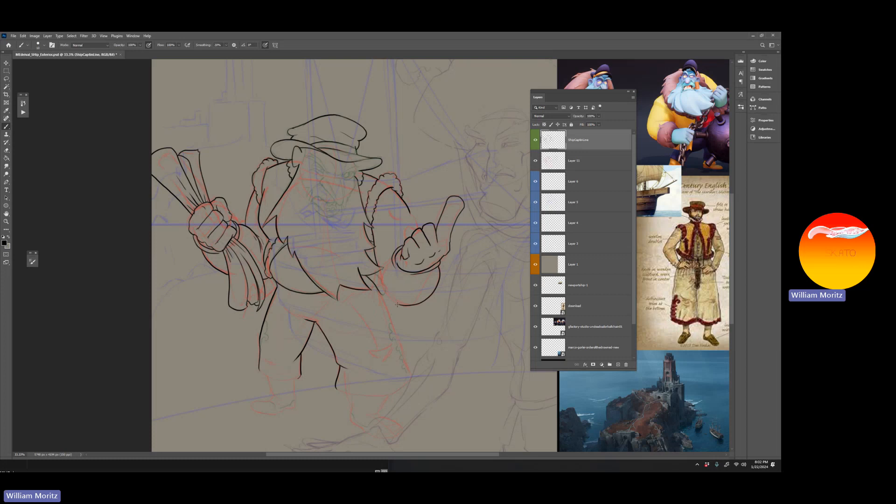
key("ctrl+z")
left_click_drag(440, 265, 440, 274)
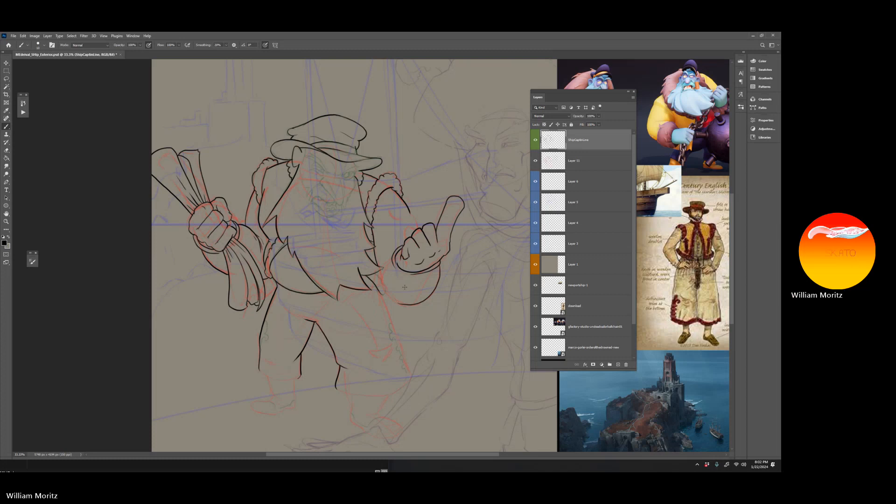
key("ctrl+z")
mouse_move(440, 265)
left_mouse_down()
mouse_move(436, 288)
mouse_move(406, 306)
left_mouse_up()
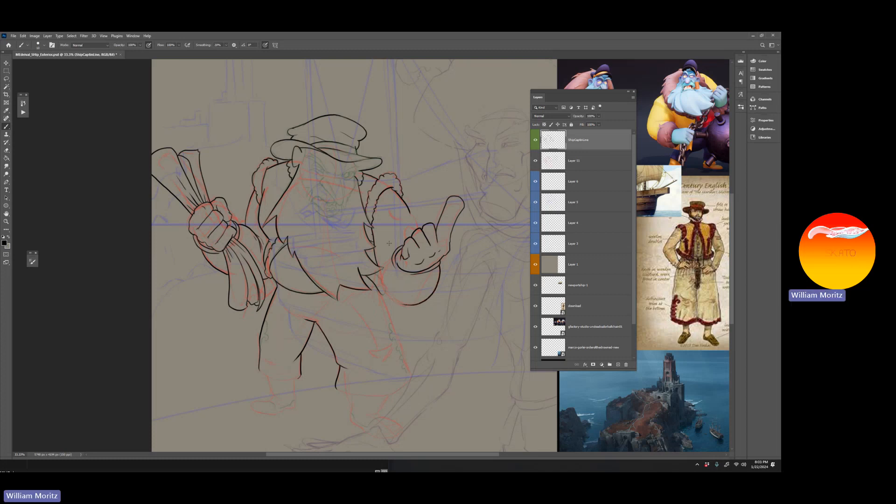
left_click_drag(395, 253, 395, 265)
- Complete the legs' line art with the outer trouser edge, hems, ankles and shoes, and save the document
left_click_drag(380, 292, 403, 364)
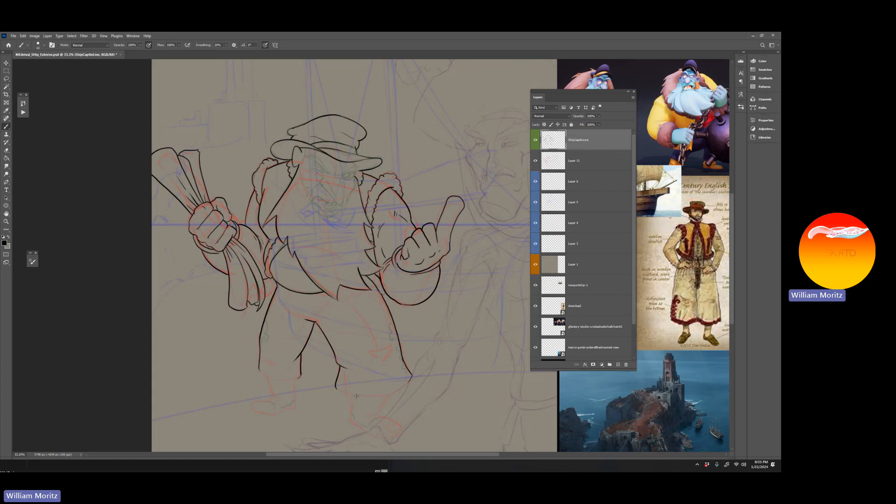
mouse_move(336, 387)
left_mouse_down()
mouse_move(396, 395)
mouse_move(411, 377)
left_mouse_up()
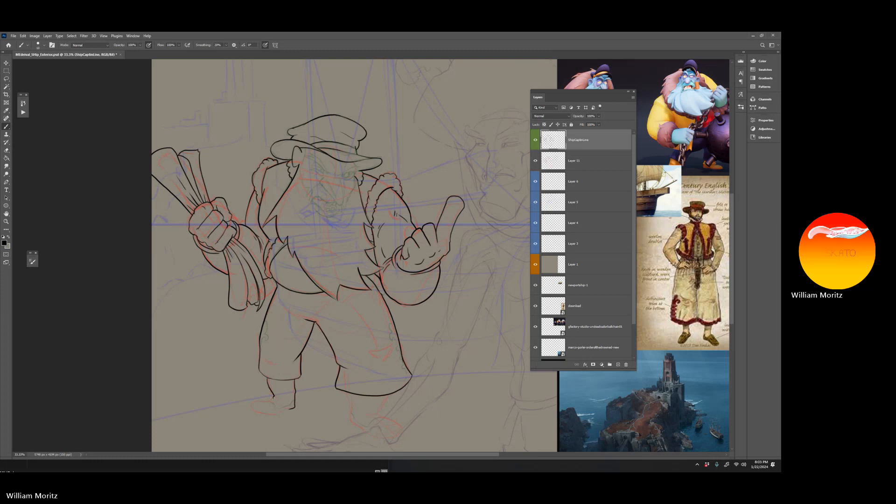
left_click_drag(270, 400, 256, 401)
left_click_drag(348, 392, 361, 430)
mouse_move(388, 397)
left_mouse_down()
mouse_move(378, 415)
mouse_move(401, 432)
mouse_move(365, 431)
mouse_move(394, 438)
left_mouse_up()
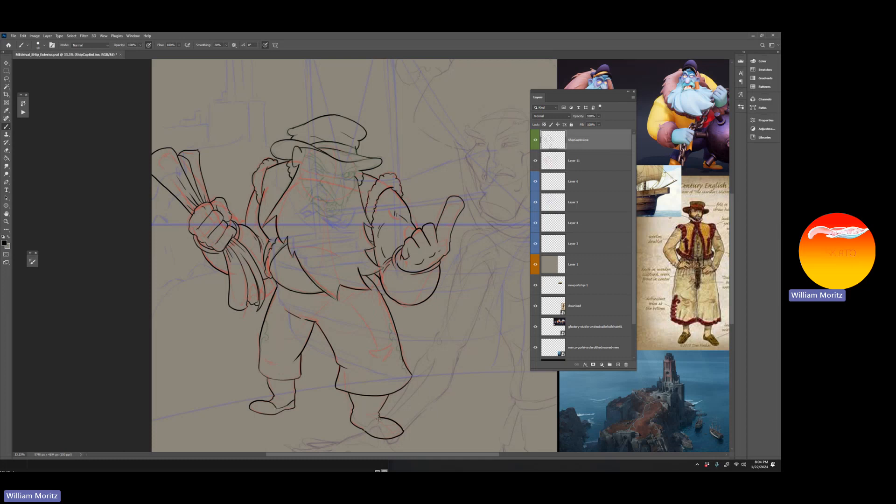
left_click_drag(378, 418, 367, 428)
key("ctrl+s")
- Ink the curly trim on the trousers' outer sides, the knee fold and the wavy bands above both hems, using a smaller brush
left_click_drag(261, 351, 262, 348)
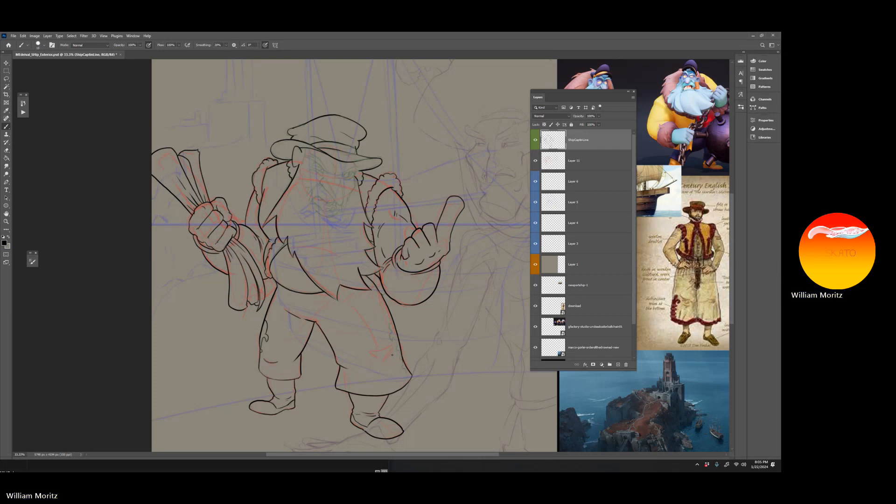
left_click_drag(391, 357, 370, 361)
key("bracketleft")
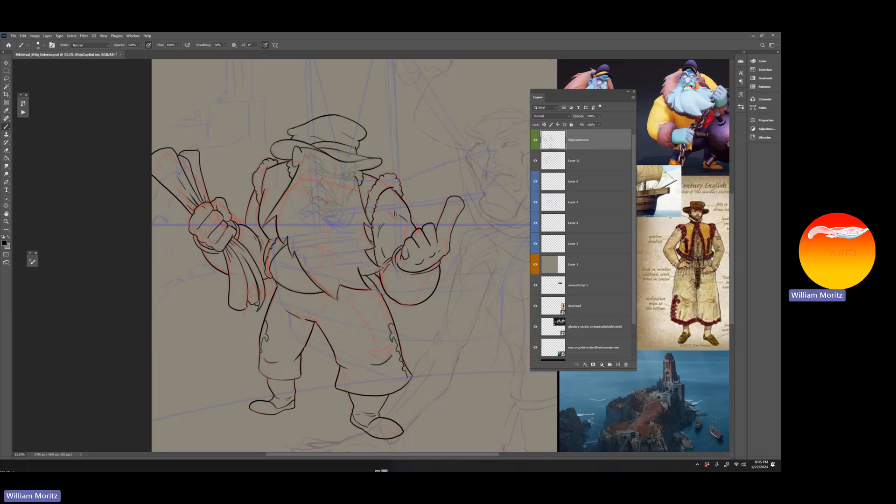
left_click_drag(300, 372, 264, 373)
left_click_drag(407, 377, 369, 388)
- Ink the jagged hair edge down the side of the captain's face and the outline of his long hooked nose
left_click(6, 221)
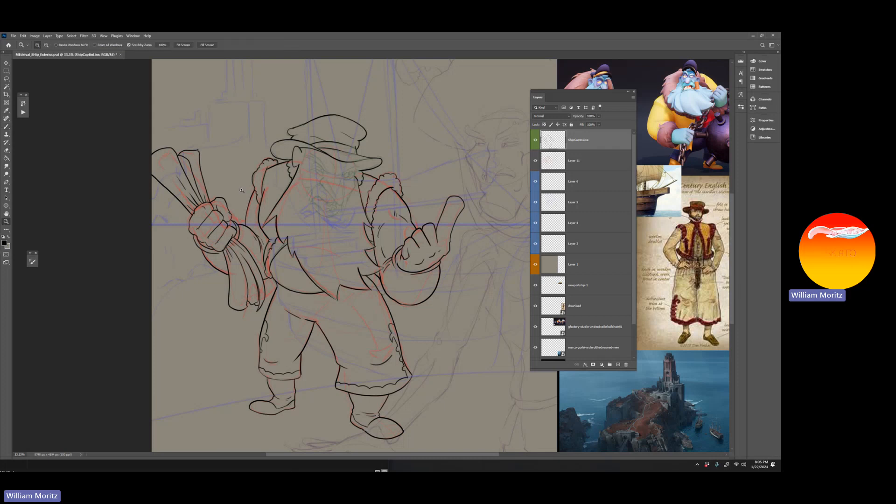
left_click(276, 156)
left_click_drag(380, 224, 349, 226)
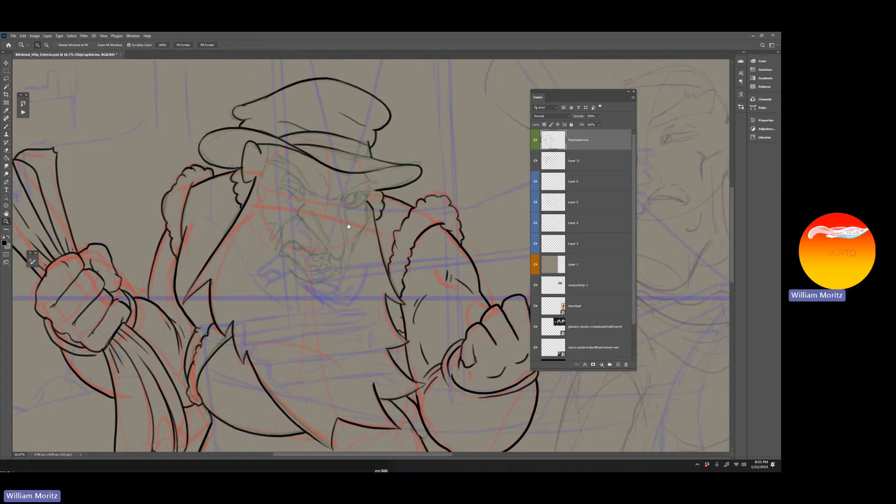
key("b")
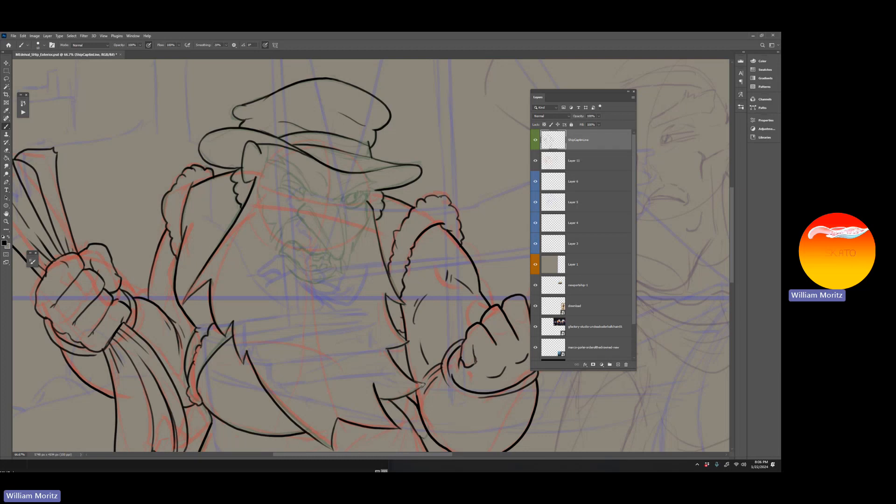
mouse_move(427, 379)
left_mouse_down()
mouse_move(413, 390)
mouse_move(430, 380)
left_mouse_up()
key("ctrl+z")
mouse_move(249, 352)
left_mouse_down()
mouse_move(235, 360)
mouse_move(252, 351)
left_mouse_up()
key("ctrl+z")
mouse_move(267, 148)
left_mouse_down()
mouse_move(261, 198)
mouse_move(266, 224)
mouse_move(278, 222)
mouse_move(272, 242)
mouse_move(279, 249)
left_mouse_up()
mouse_move(307, 206)
left_mouse_down()
mouse_move(297, 213)
mouse_move(344, 247)
mouse_move(337, 259)
left_mouse_up()
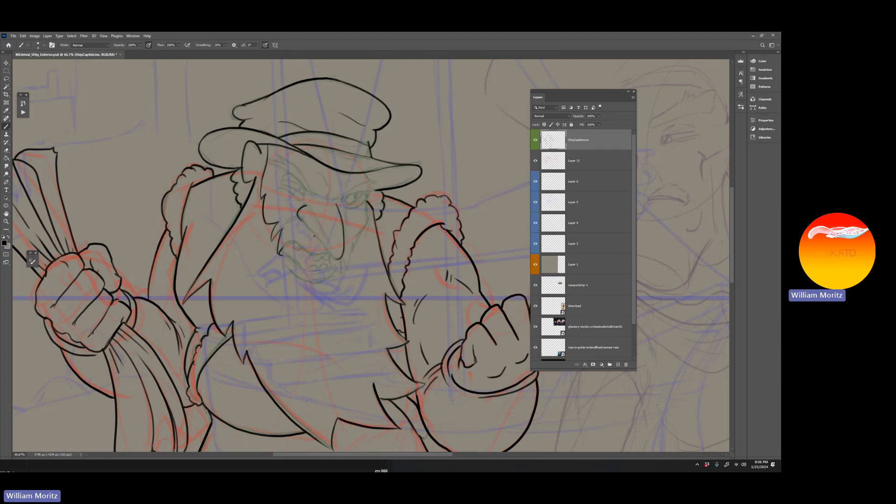
left_click_drag(307, 227, 337, 259)
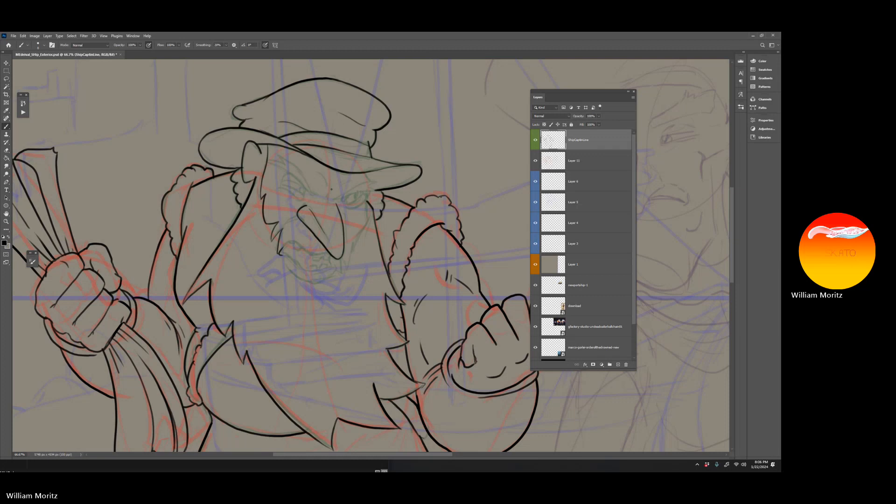
- Ink the angry eyebrows, the far cheek with its jagged whiskers, and the snarling mouth with its gapped teeth
mouse_move(336, 199)
left_mouse_down()
mouse_move(380, 180)
mouse_move(336, 200)
mouse_move(281, 157)
mouse_move(300, 186)
mouse_move(322, 174)
mouse_move(339, 185)
left_mouse_up()
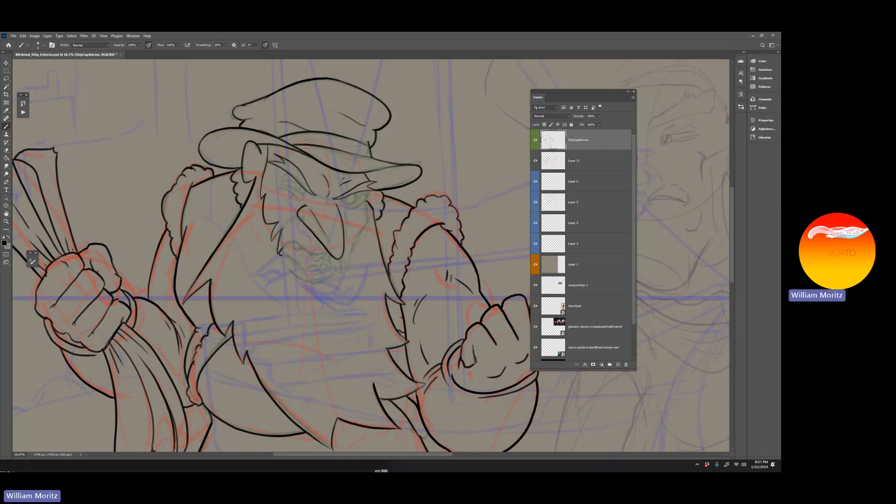
left_click_drag(367, 201, 352, 238)
left_click_drag(319, 254, 289, 242)
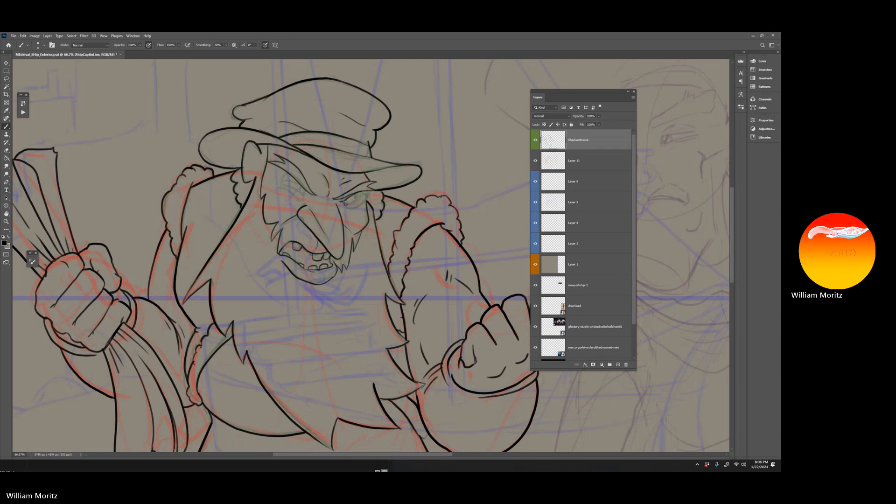
- Ink both narrowed eyes beneath the eyebrows, with their lids and irises
left_click_drag(354, 202, 363, 195)
left_click_drag(286, 182, 296, 181)
left_click_drag(302, 200, 277, 184)
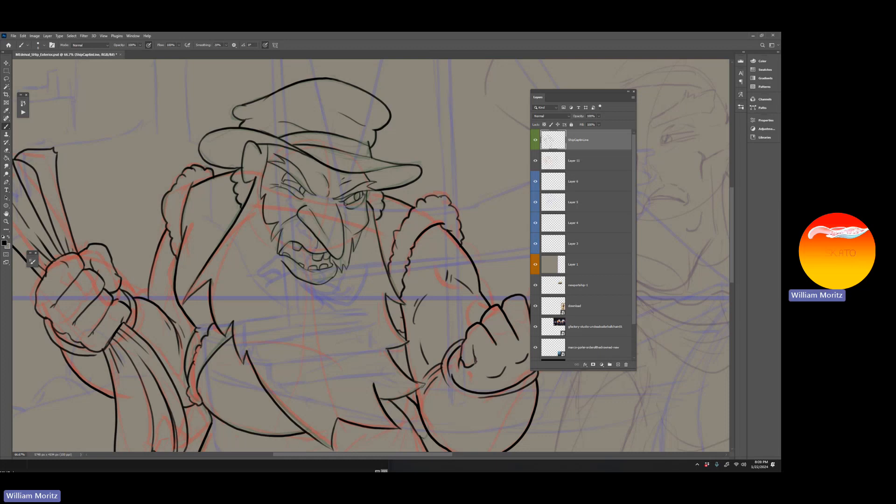
- Hide the red character sketch layer and the four blue-labelled sketch layers so only the line art remains, saving the document
left_click(6, 221)
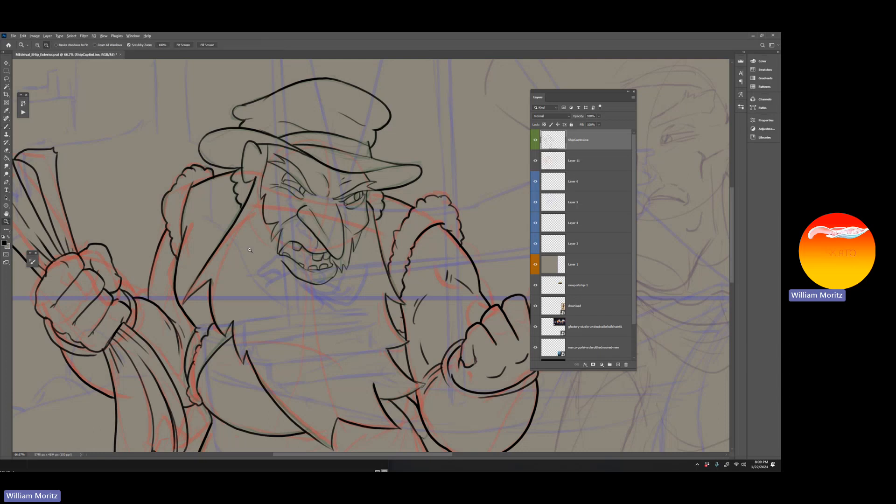
left_click(299, 240, "alt")
left_click(299, 241, "alt")
left_click(300, 243, "alt")
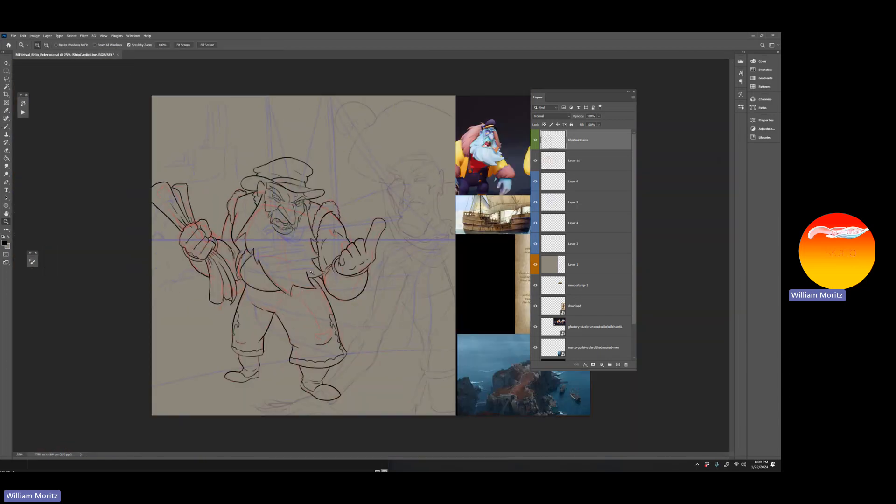
left_click(535, 161)
key("ctrl+s")
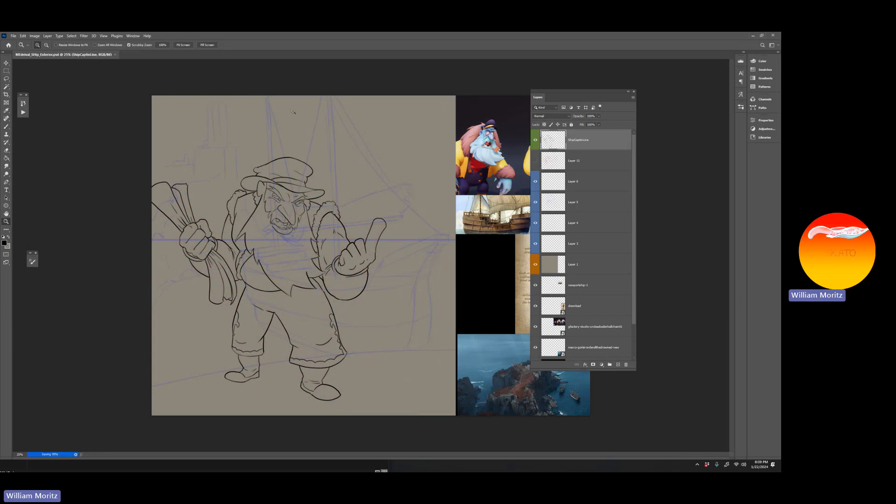
left_click_drag(535, 182, 540, 239)
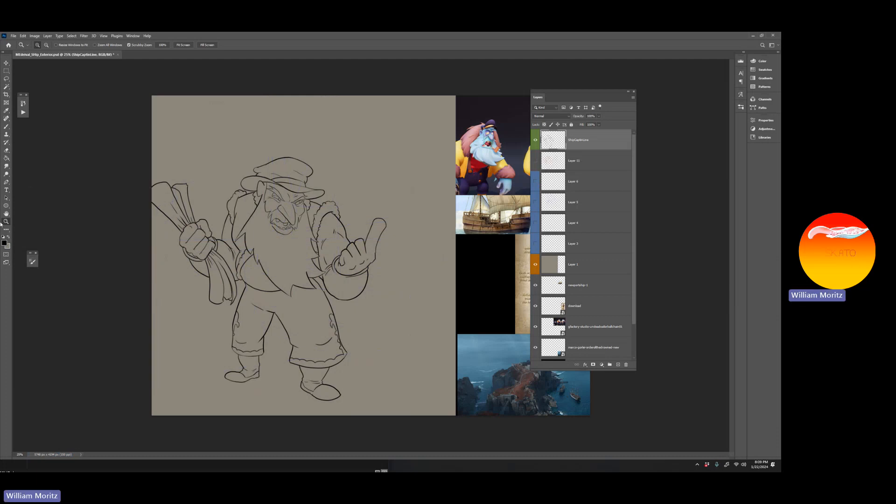
- Ink the inner contour lines of the captain's ear beneath the hat brim, and check the whole figure
left_click(221, 246)
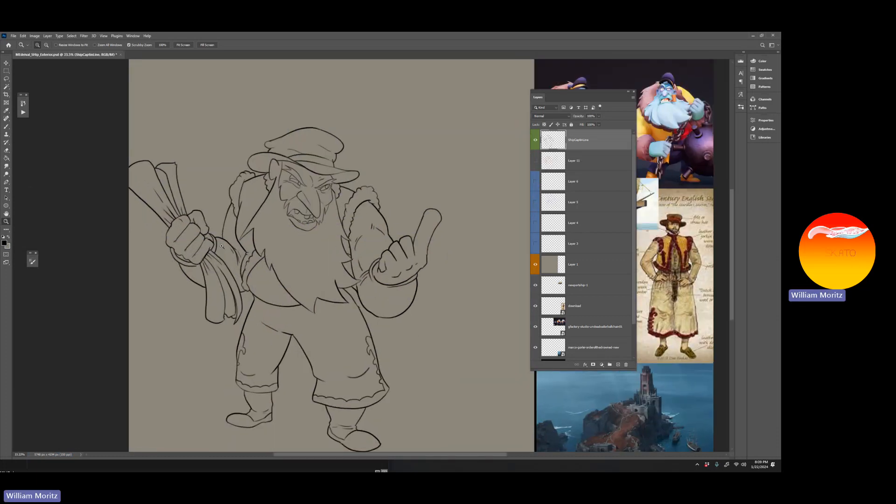
scroll(169, 310, "down", 1)
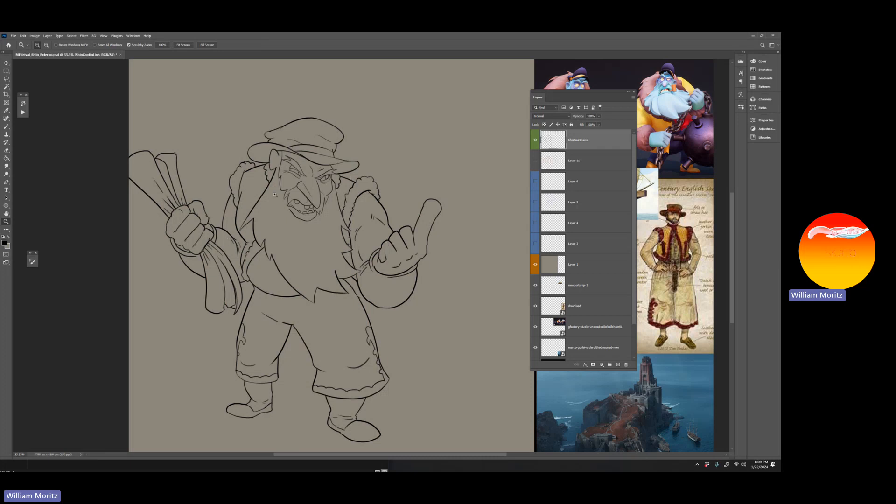
left_click(279, 177)
left_click(279, 177)
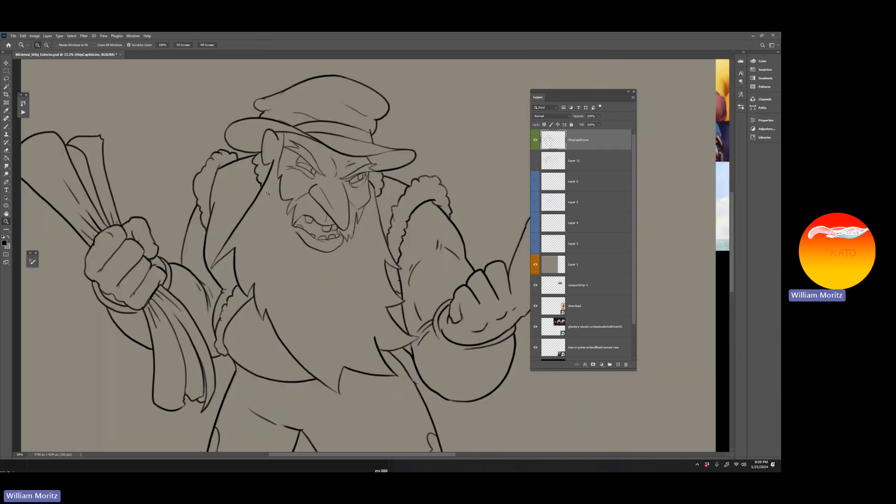
left_click(261, 131)
key("b")
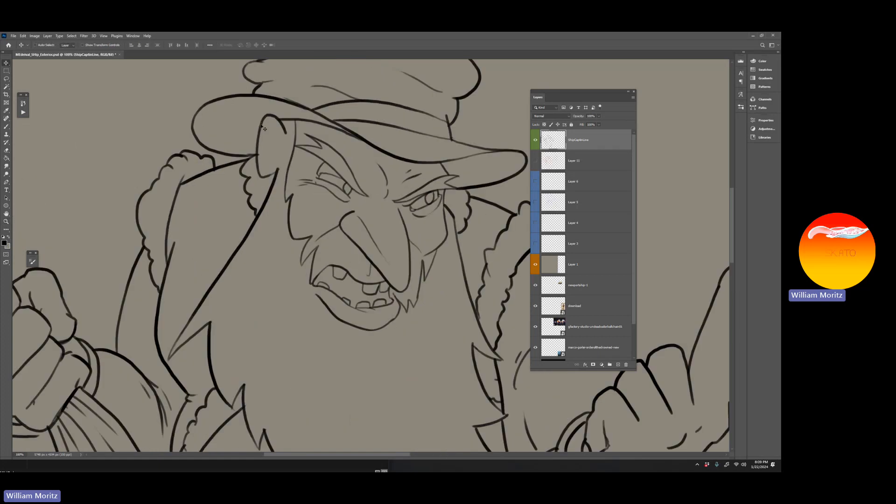
mouse_move(284, 131)
left_mouse_down()
mouse_move(274, 181)
mouse_move(278, 144)
mouse_move(267, 122)
mouse_move(265, 162)
left_mouse_up()
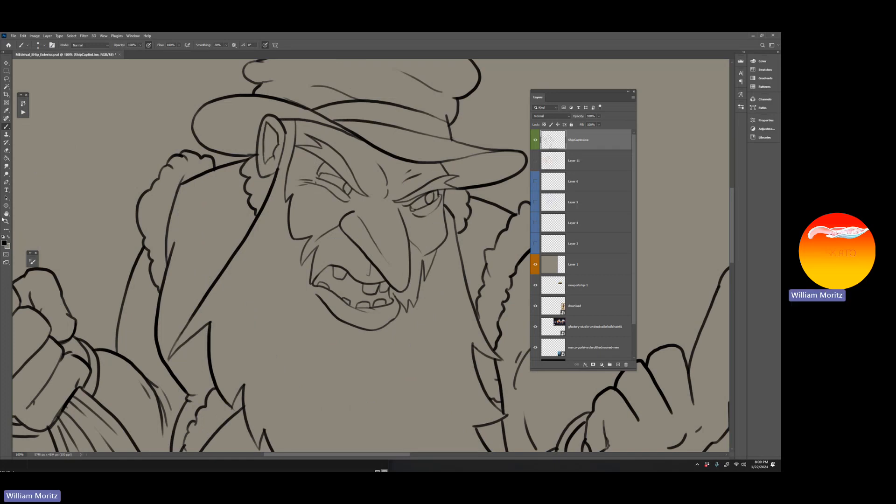
key("z")
left_click(313, 208, "alt")
left_click(313, 207, "alt")
left_click(312, 207, "alt")
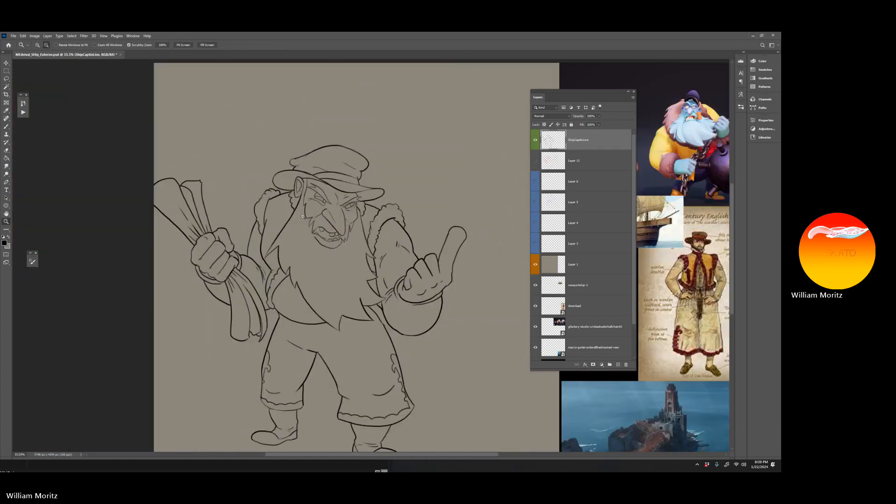
- Save the document and select the captain's vest areas on both sides of the beard with the Magic Wand
left_click(307, 215, "alt")
key("ctrl+s")
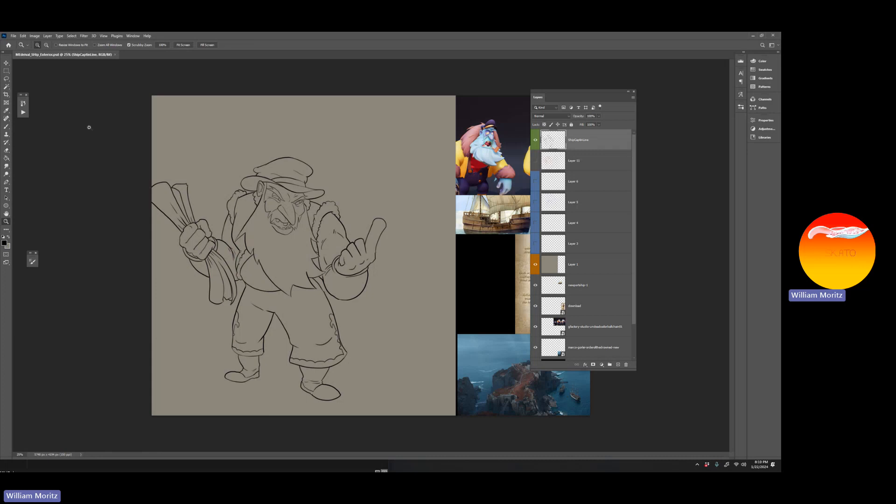
left_click(7, 89)
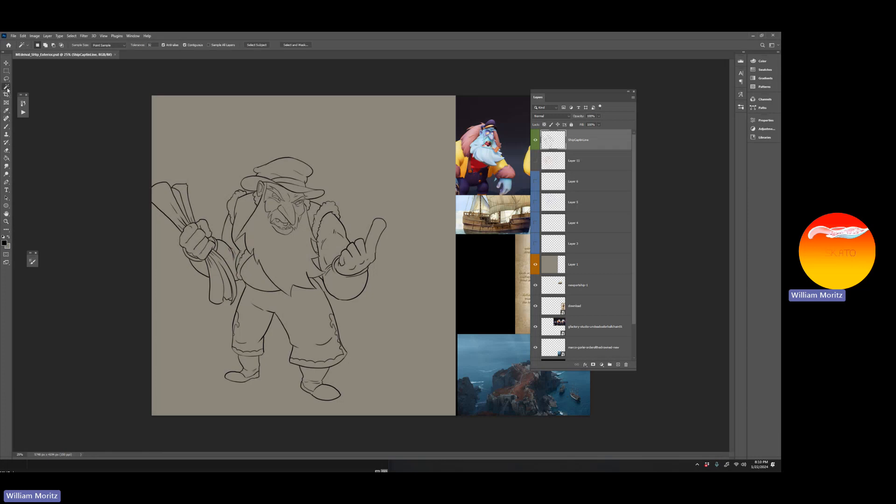
left_click(247, 211)
left_click(239, 244, "shift")
left_click(317, 264, "shift")
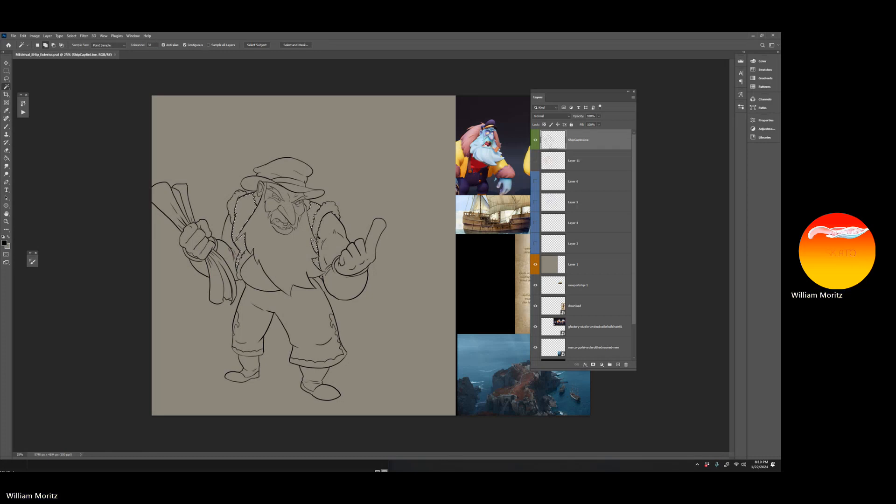
- Expand the selection of the vest areas using the default amount
left_click(71, 36)
mouse_move(88, 128)
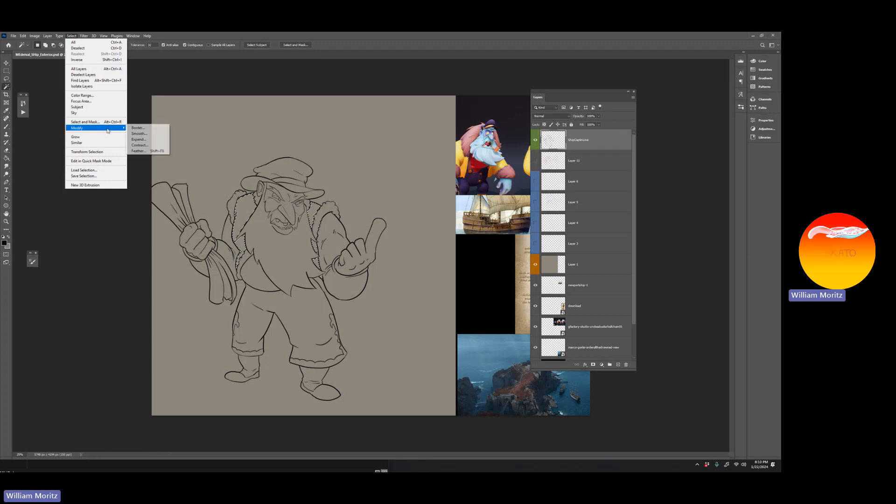
left_click(143, 140)
key("Return")
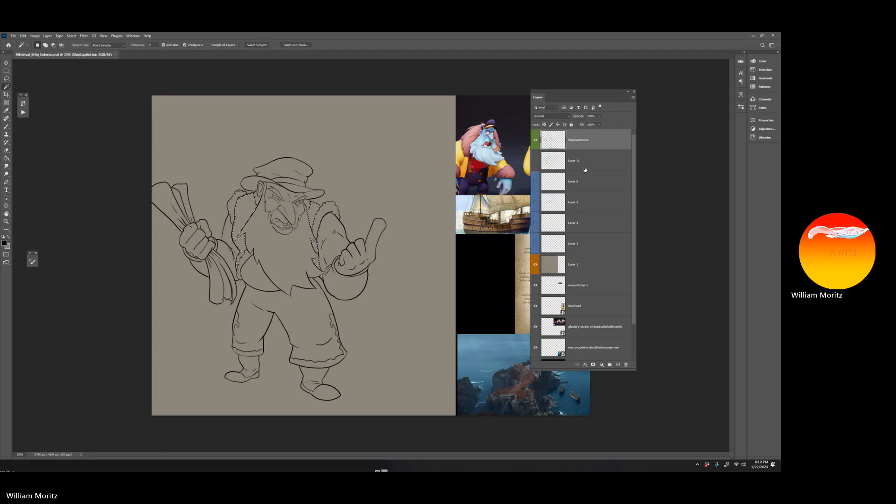
- Create a layer between the line art and the character sketch, fill the selected vest areas with flat grey, and deselect
left_click(587, 167)
left_click(616, 366)
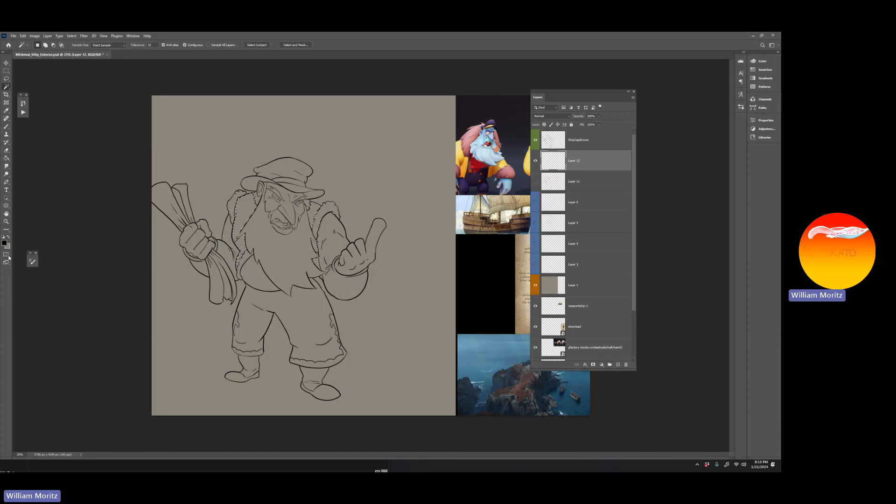
left_click(9, 237)
left_click(5, 242)
left_click_drag(134, 381, 123, 381)
left_click(263, 343)
left_click(7, 158)
left_click(237, 212)
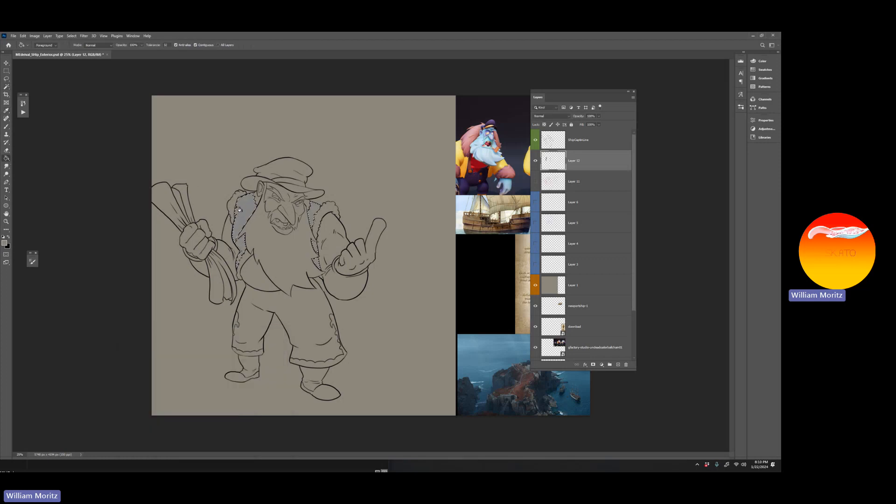
key("m")
key("ctrl+d")
- Load the grey vest fill as a selection, add a new layer above the captain line art, and clear the selection
left_click(6, 222)
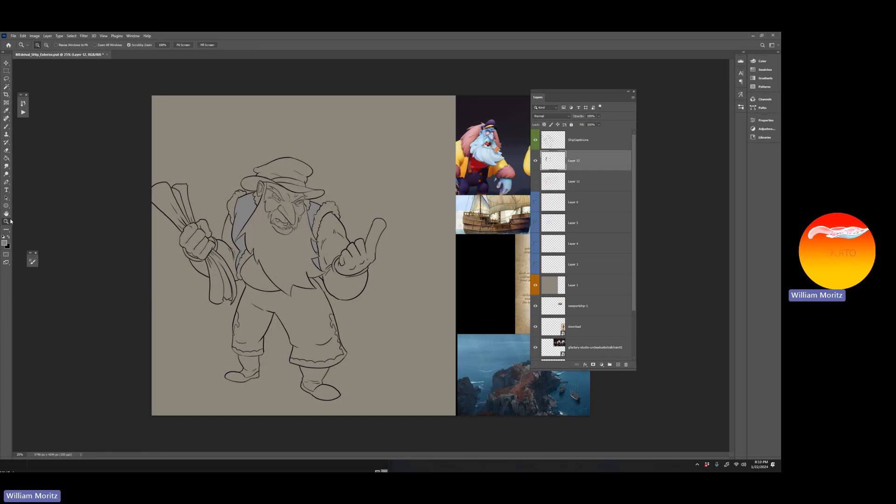
left_click(263, 243)
key("i")
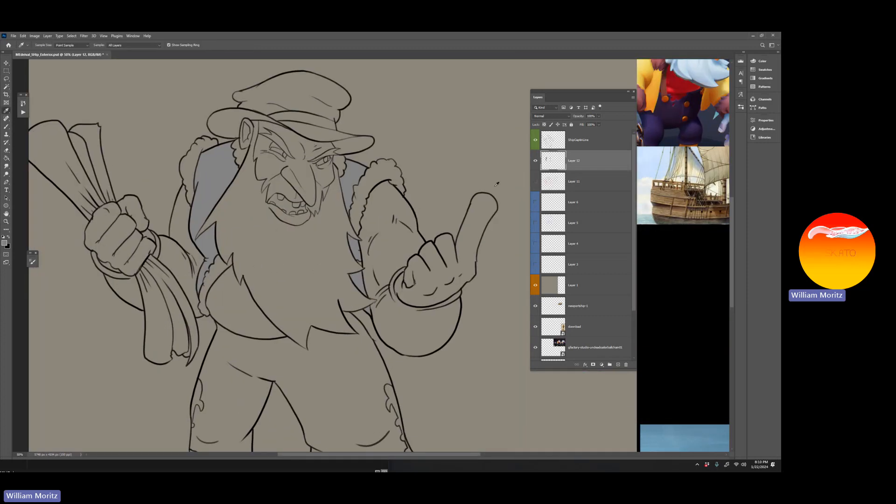
left_click(594, 140)
left_click(9, 237)
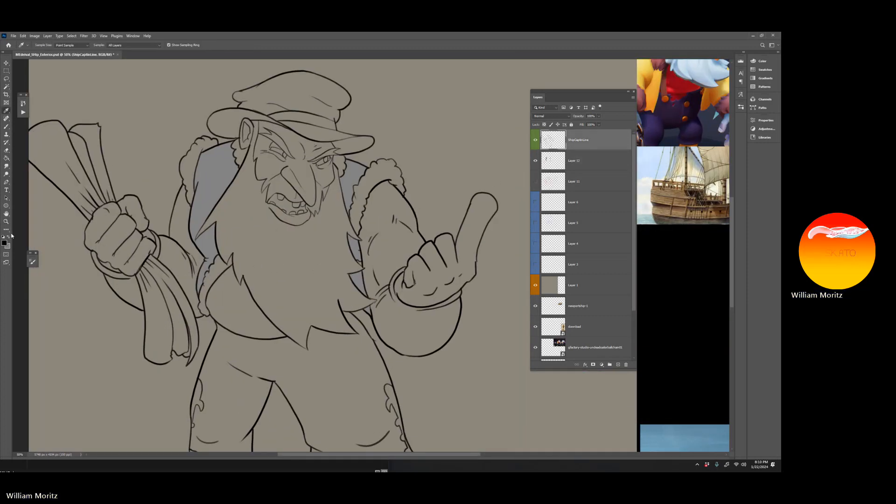
key("b")
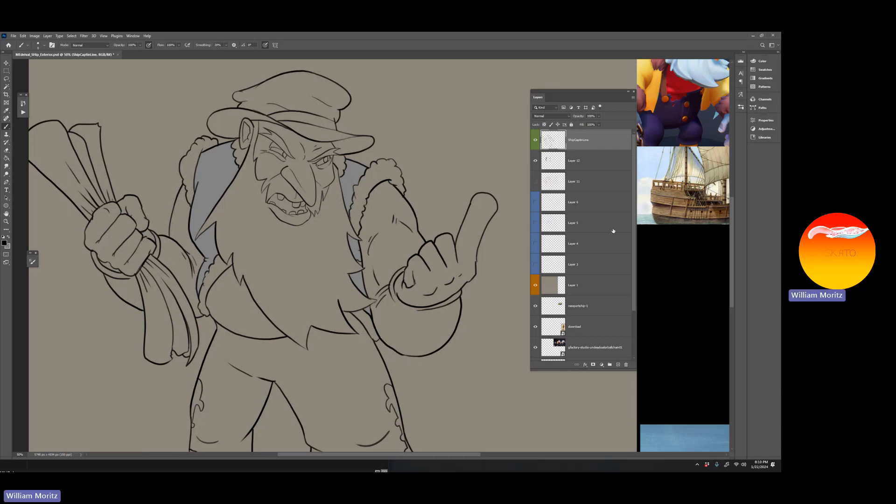
left_click(550, 162, "ctrl")
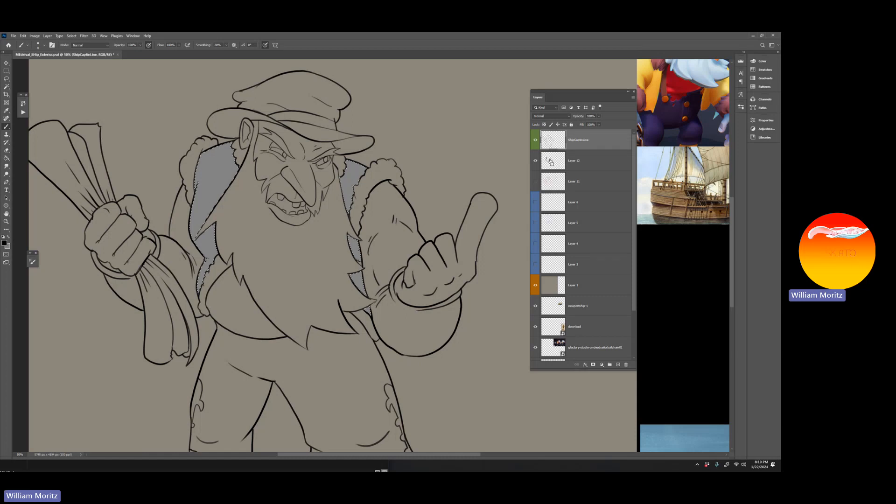
left_click(618, 365)
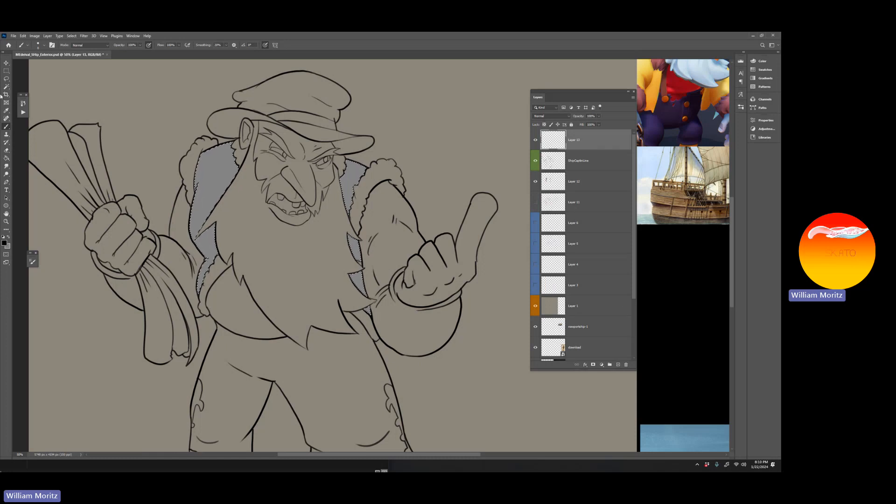
key("l")
key("ctrl+d")
- Show the red character sketch layer and the four blue-labelled sketch layers again
left_click(6, 222)
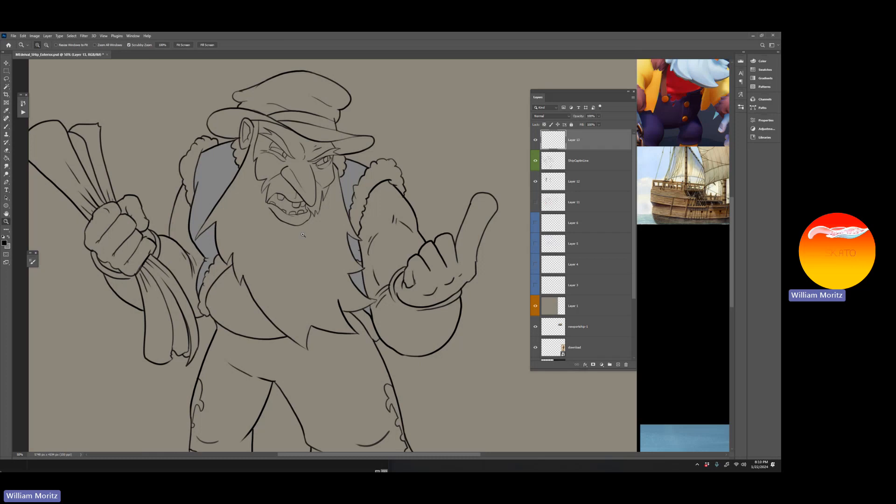
left_click(307, 230, "alt")
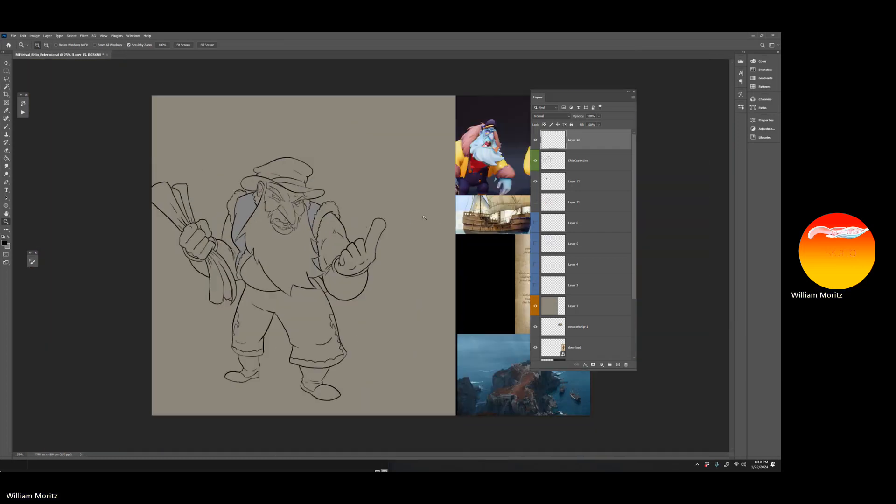
left_click(535, 202)
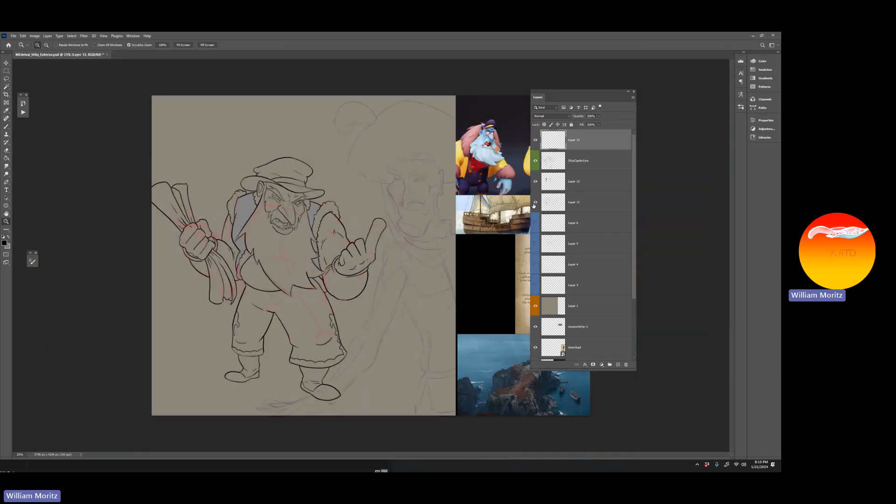
left_click_drag(533, 229, 538, 268)
left_click(536, 285)
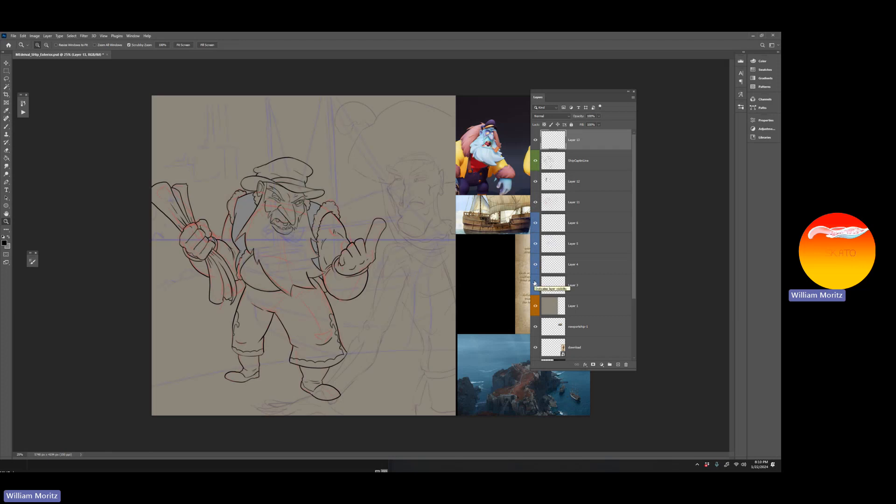
- Set the opacity of the red character sketch layer, Layer 11, to 100%
left_click(571, 183)
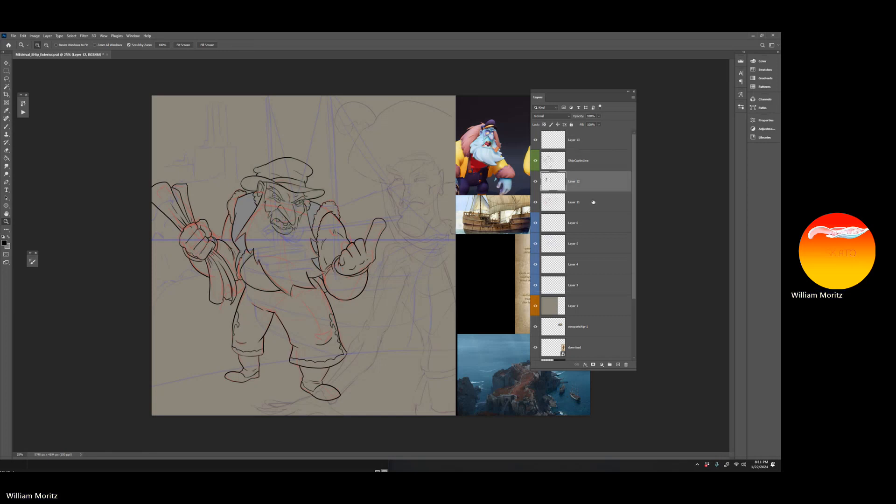
left_click(549, 202)
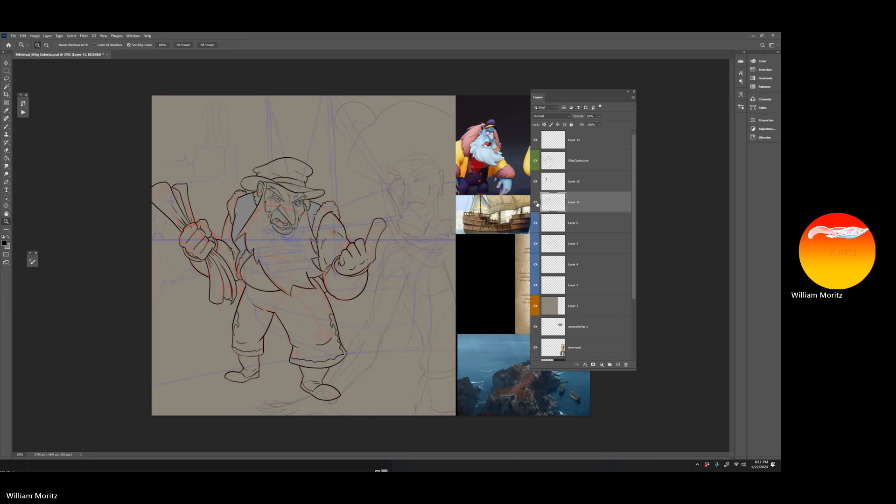
left_click(599, 116)
left_click_drag(598, 124, 672, 126)
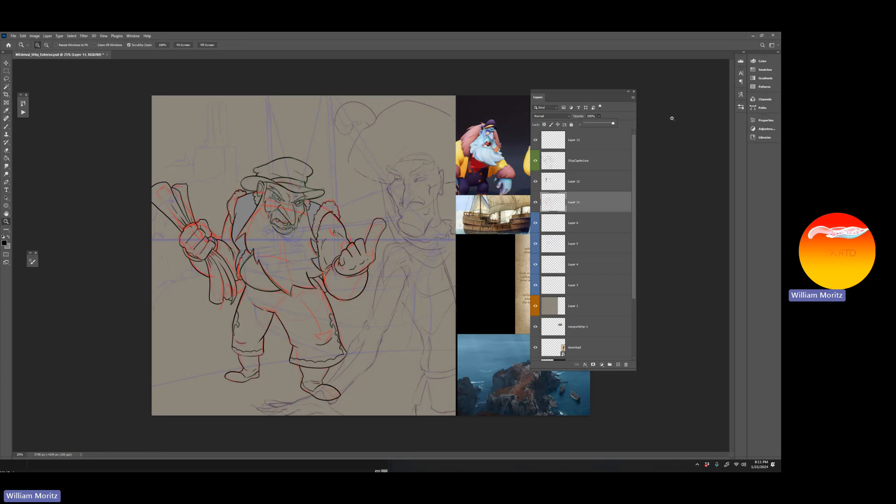
- Add a new layer at the top of the stack and set the foreground colour to a saturated orange
left_click(597, 147)
left_click(597, 146)
left_click(618, 365)
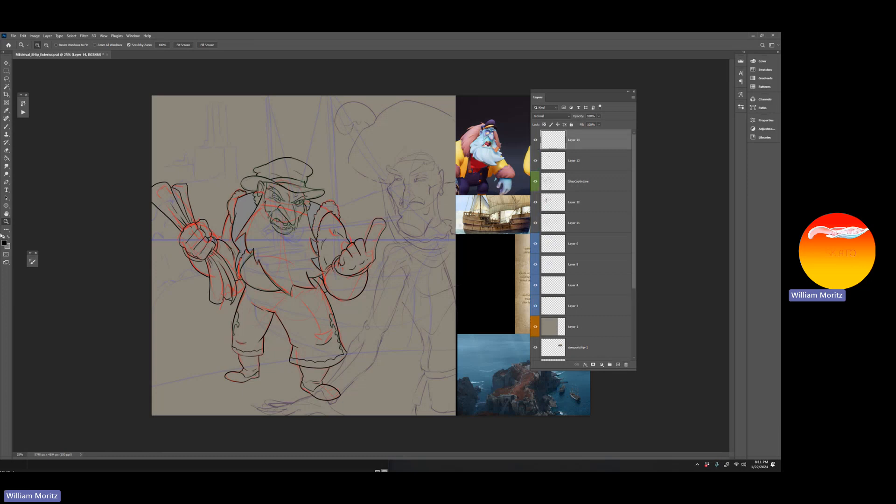
left_click(4, 242)
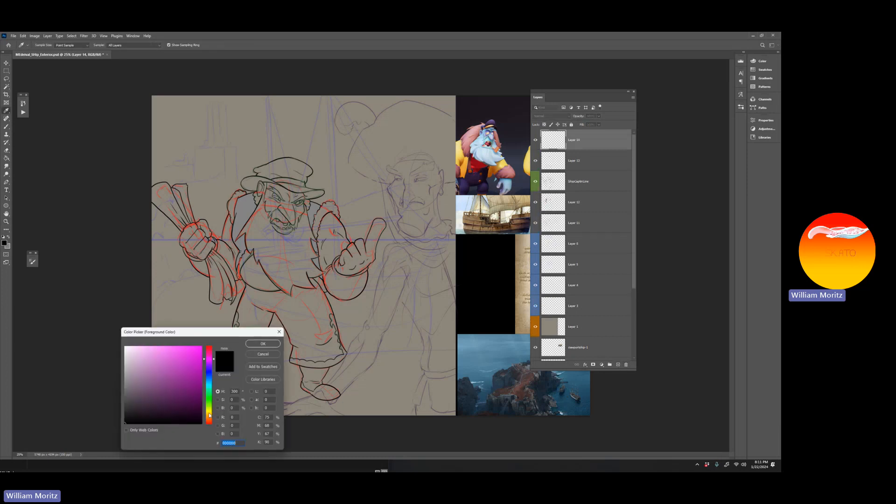
left_click(210, 412)
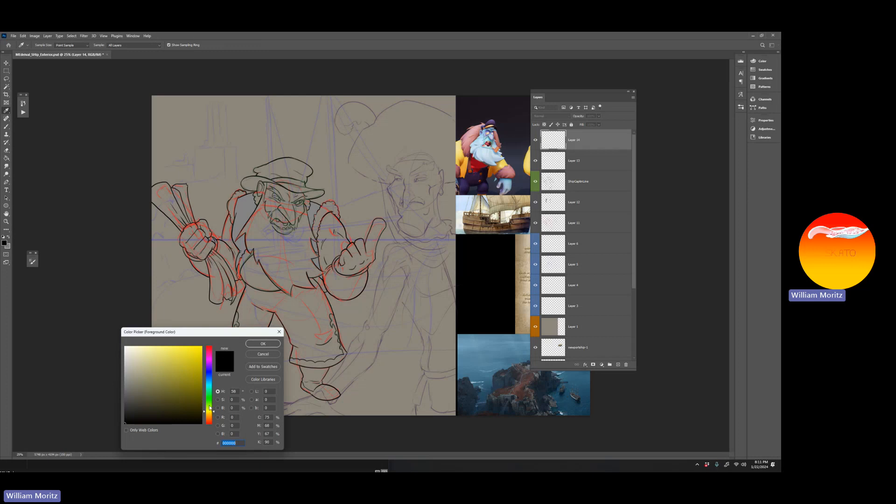
left_click(210, 415)
left_click(201, 354)
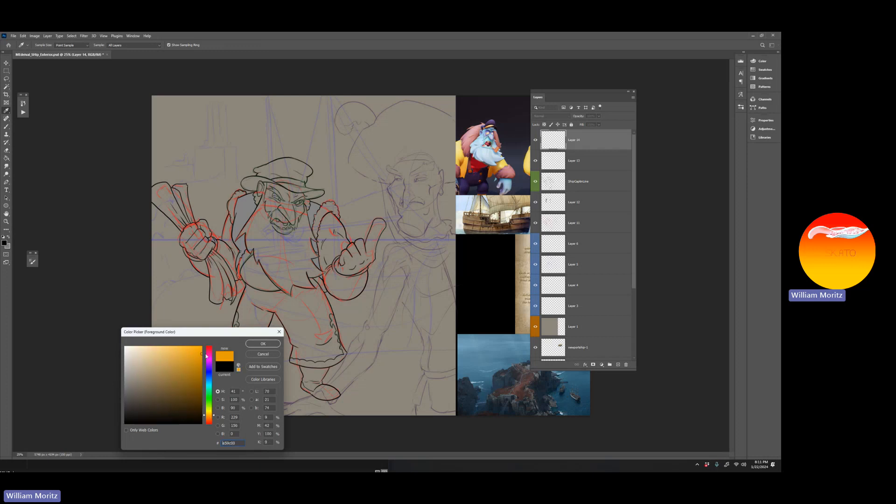
left_click(263, 344)
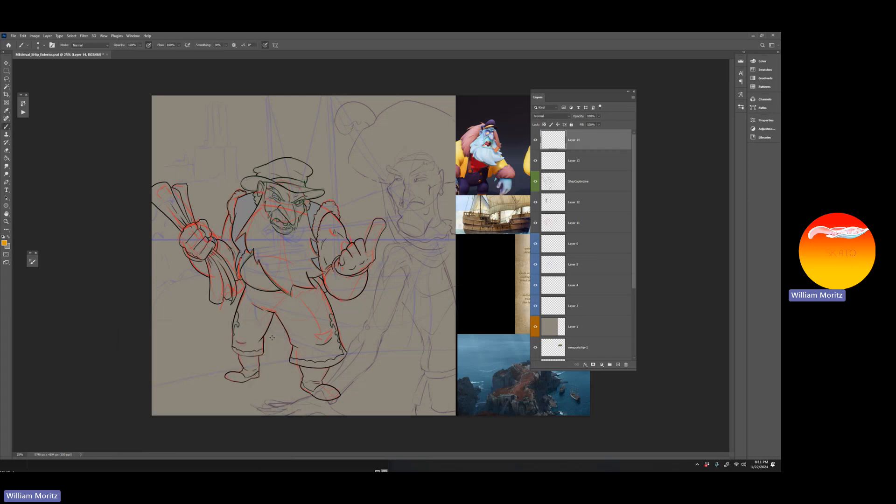
- Enlarge the brush and draw an orange quarter-sun with short rays in the canvas's upper-left corner
key("bracketright")
key("bracketright")
key("bracketright")
key("bracketright")
mouse_move(212, 103)
left_mouse_down()
mouse_move(207, 128)
mouse_move(161, 146)
left_mouse_up()
mouse_move(184, 150)
left_mouse_down()
mouse_move(189, 173)
mouse_move(212, 156)
left_mouse_up()
left_click_drag(222, 125, 234, 134)
left_click_drag(226, 111, 246, 120)
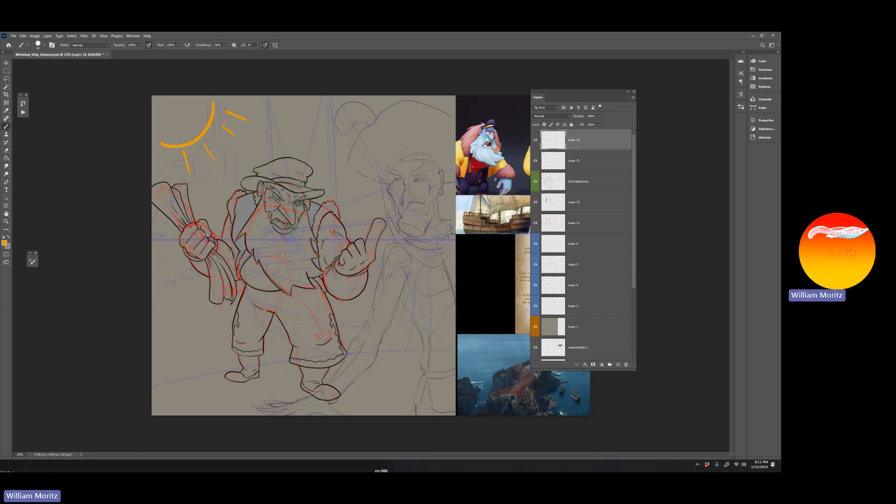
- Outline in orange the sunlit areas of the captain's face, beard, vest and hat, and the sun-facing edge of the second figure
mouse_move(266, 185)
left_mouse_down()
mouse_move(267, 208)
mouse_move(280, 193)
mouse_move(283, 221)
mouse_move(255, 215)
mouse_move(239, 236)
mouse_move(289, 292)
mouse_move(279, 227)
left_mouse_up()
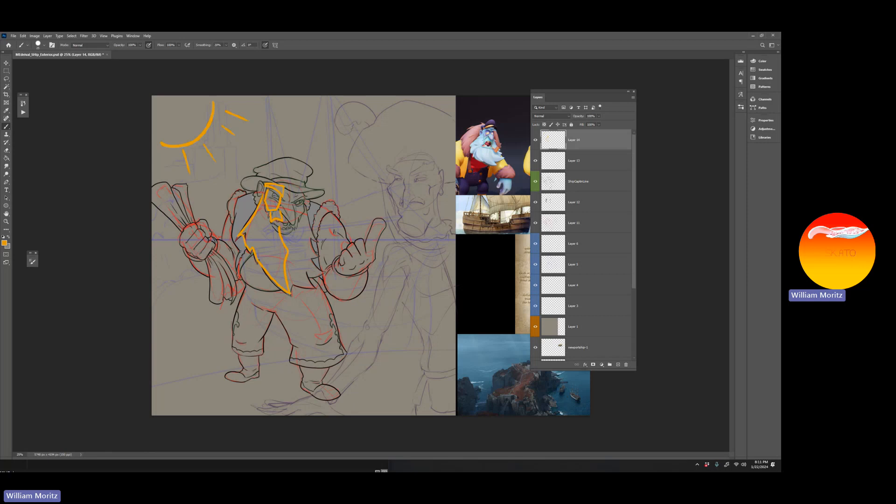
mouse_move(257, 195)
left_mouse_down()
mouse_move(235, 237)
mouse_move(240, 199)
mouse_move(256, 189)
left_mouse_up()
mouse_move(260, 270)
left_mouse_down()
mouse_move(245, 278)
mouse_move(257, 255)
left_mouse_up()
left_click_drag(287, 156, 257, 173)
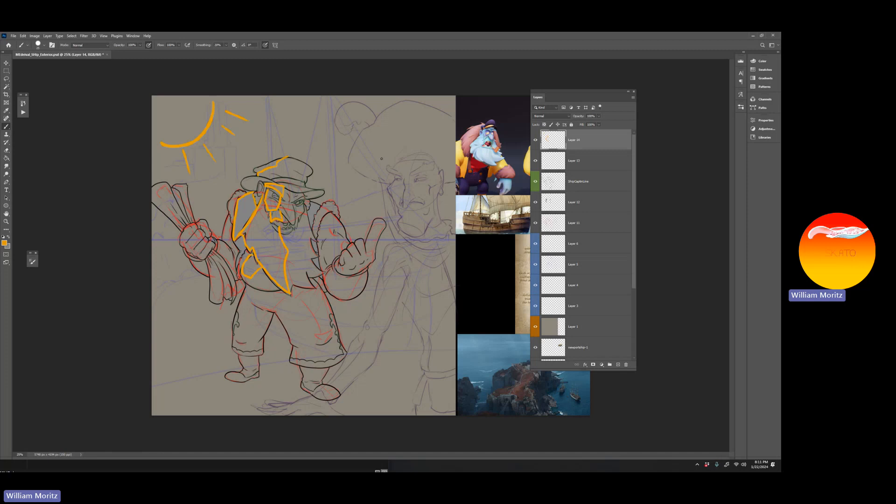
mouse_move(394, 165)
left_mouse_down()
mouse_move(364, 146)
mouse_move(366, 127)
mouse_move(349, 160)
mouse_move(390, 183)
mouse_move(407, 174)
mouse_move(408, 207)
mouse_move(417, 202)
mouse_move(417, 237)
left_mouse_up()
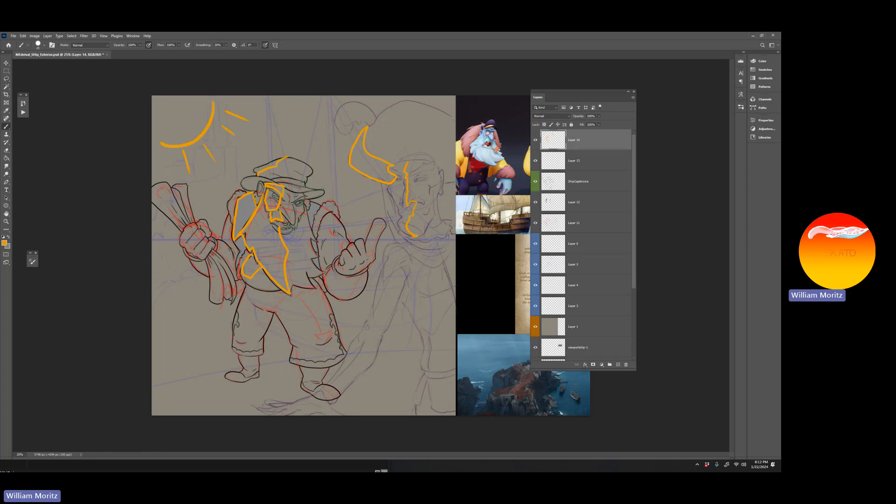
mouse_move(413, 253)
left_mouse_down()
mouse_move(368, 351)
mouse_move(335, 387)
left_mouse_up()
- Add another layer on top for the shadows and set the foreground colour to blue
left_click(618, 365)
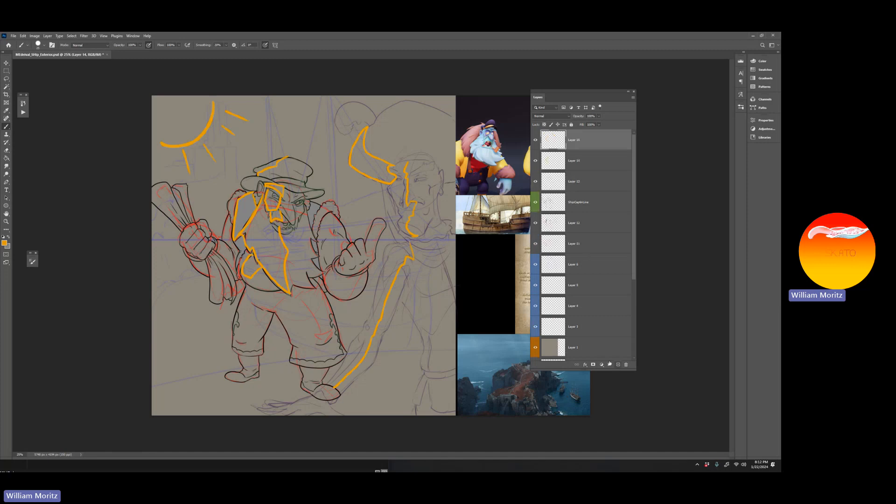
left_click(4, 243)
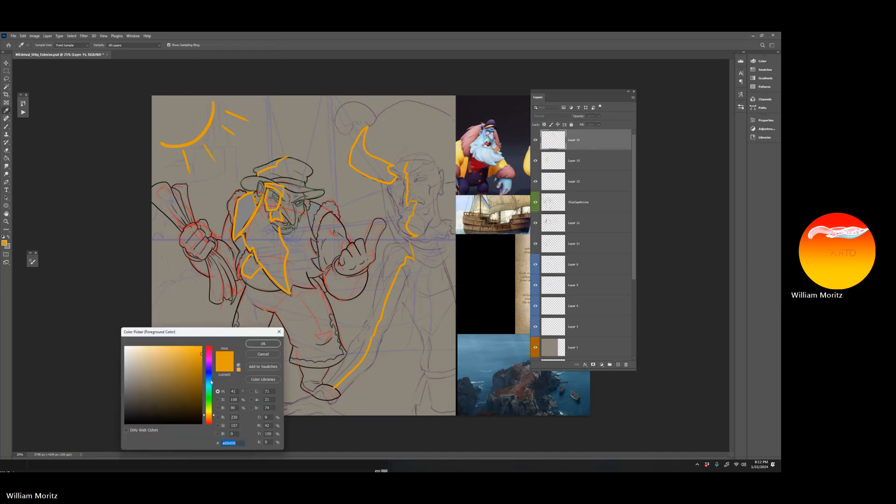
left_click(211, 382)
left_click(263, 344)
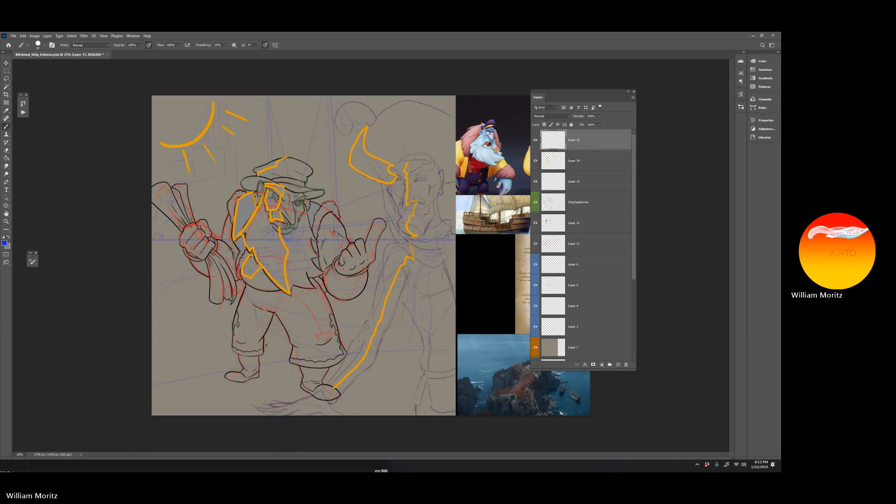
- Hatch blue diagonal shadow strokes along the second figure's body and the shaded side of its face
mouse_move(442, 237)
left_mouse_down()
mouse_move(421, 270)
mouse_move(425, 294)
left_mouse_up()
mouse_move(459, 260)
left_mouse_down()
mouse_move(433, 308)
mouse_move(438, 354)
left_mouse_up()
left_click_drag(459, 337, 434, 408)
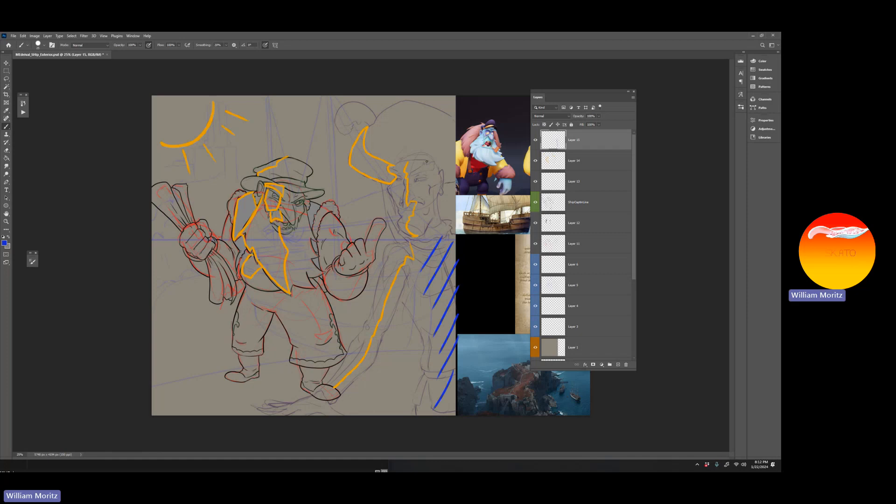
mouse_move(425, 160)
left_mouse_down()
mouse_move(413, 190)
mouse_move(436, 169)
mouse_move(420, 196)
mouse_move(423, 205)
mouse_move(435, 195)
mouse_move(434, 234)
left_mouse_up()
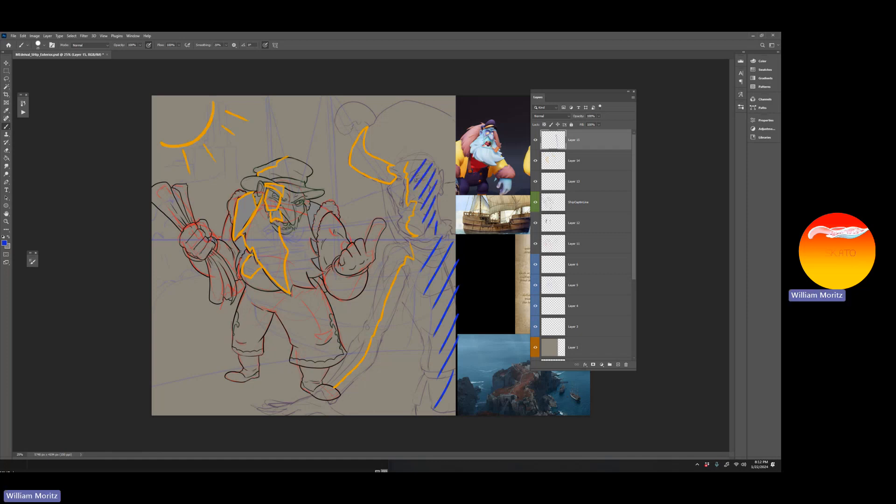
- Hatch blue shadow strokes down the captain's shaded side, from the face through the beard to the trouser leg
left_click_drag(295, 193, 284, 208)
mouse_move(303, 193)
left_mouse_down()
mouse_move(286, 220)
mouse_move(289, 243)
left_mouse_up()
left_click_drag(308, 222, 298, 265)
left_click_drag(298, 263, 299, 286)
left_click_drag(314, 270, 311, 306)
left_click_drag(323, 291, 316, 320)
left_click_drag(326, 306, 327, 334)
left_click_drag(323, 324, 318, 336)
left_click_drag(331, 333, 319, 354)
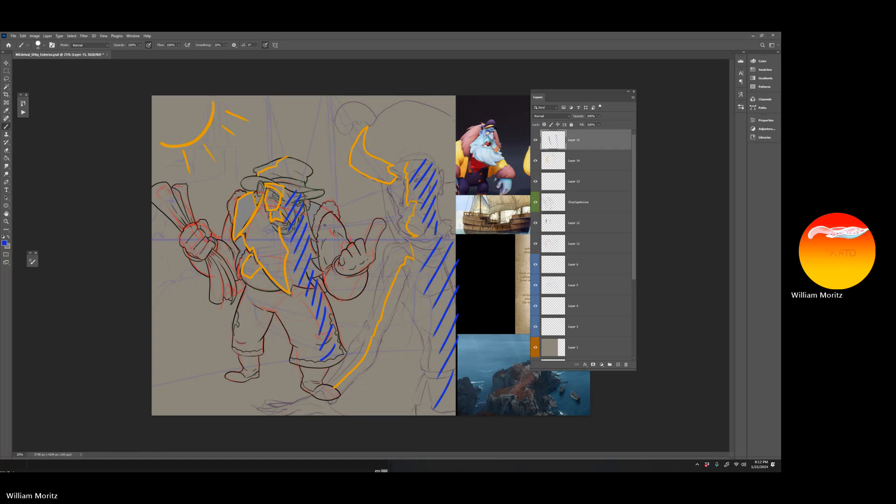
- Hatch blue shadow strokes on the captain's raised arm, the sleeve of the arm holding the bundle, and the other trouser leg
mouse_move(335, 220)
left_mouse_down()
mouse_move(321, 247)
mouse_move(336, 242)
mouse_move(322, 257)
left_mouse_up()
left_click_drag(339, 241, 326, 265)
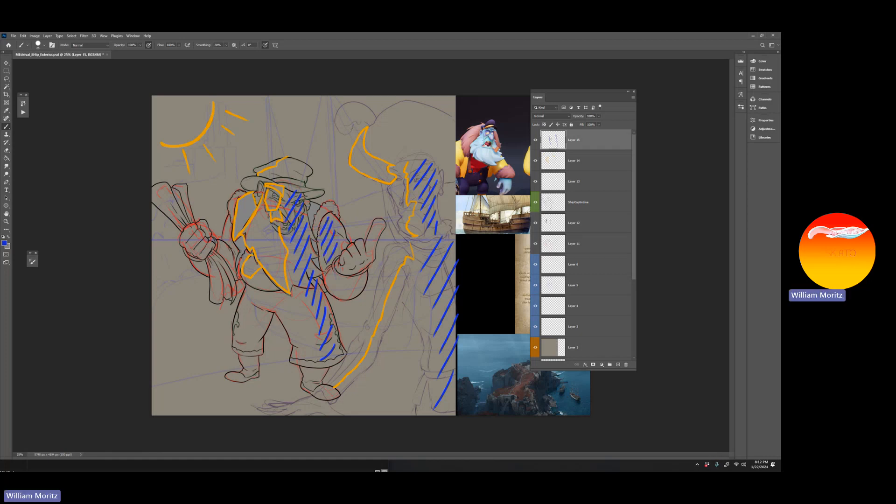
left_click_drag(237, 245, 232, 263)
mouse_move(231, 238)
left_mouse_down()
mouse_move(221, 256)
mouse_move(227, 271)
left_mouse_up()
mouse_move(262, 310)
left_mouse_down()
mouse_move(274, 315)
mouse_move(259, 319)
left_mouse_up()
left_click_drag(259, 318, 255, 353)
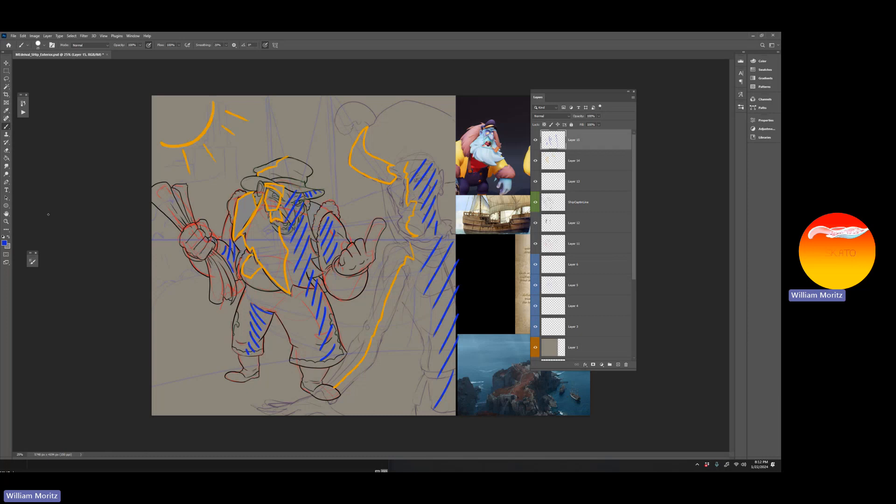
- Hide the blue shadow layer, the orange light layer and all rough sketch layers, leaving only the captain's line art and vest fill
left_click(536, 140)
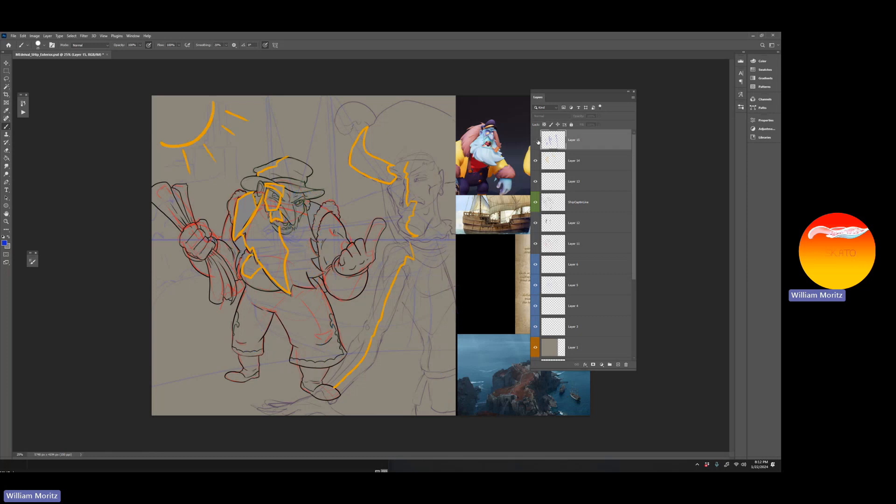
left_click(537, 161)
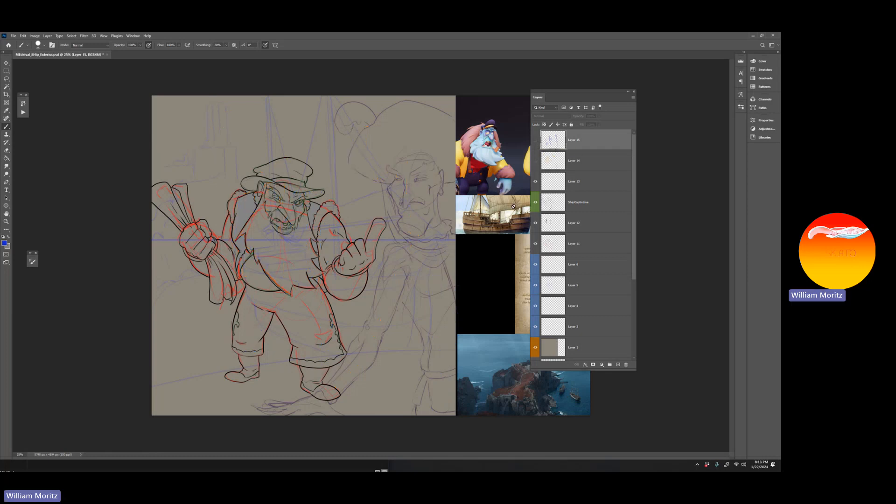
left_click(535, 202)
left_click(535, 201)
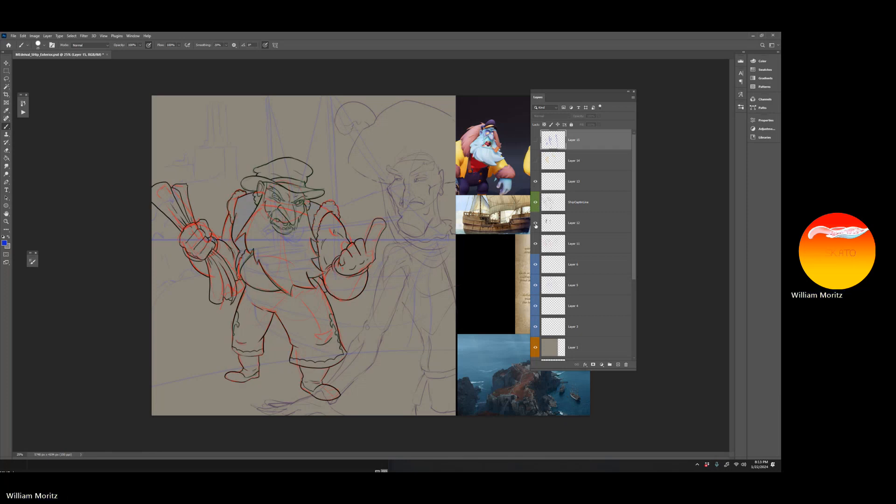
left_click(538, 243)
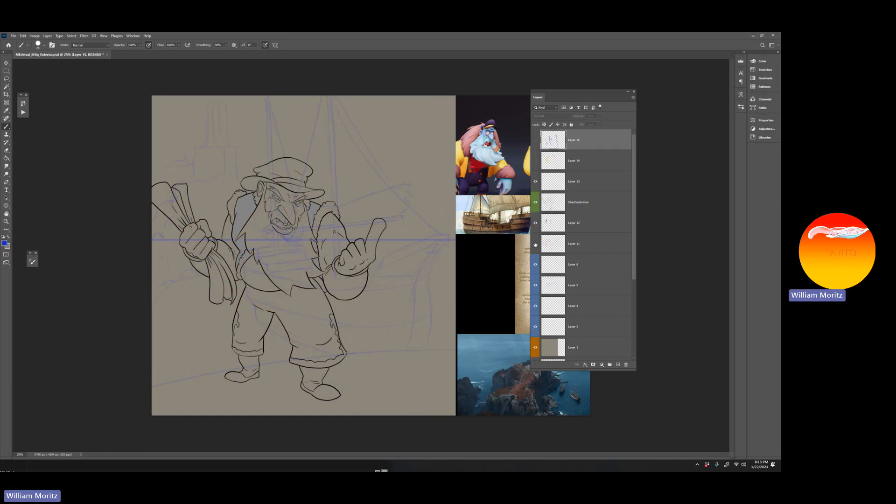
left_click_drag(535, 264, 535, 326)
- Load the vest fill on Layer 12 as a selection, add a new layer above the line art, and set the foreground colour to black
left_click(547, 222)
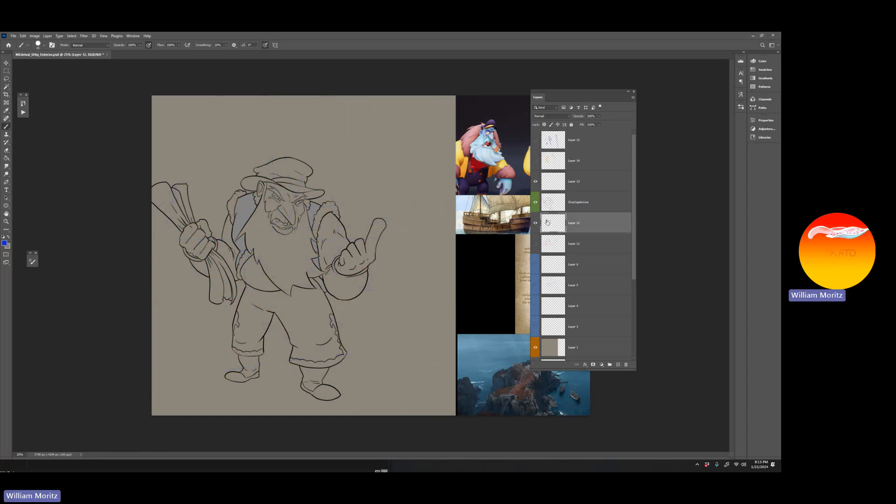
left_click(552, 204)
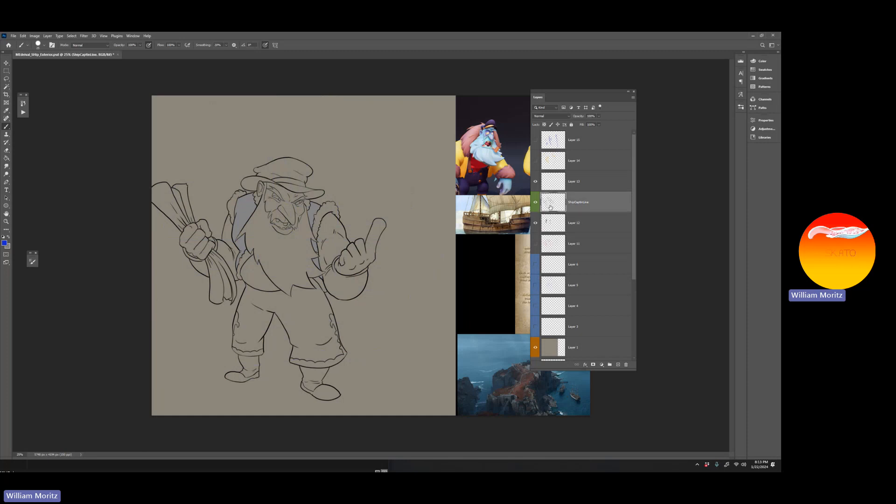
left_click(548, 224, "ctrl")
left_click(618, 364)
left_click(5, 243)
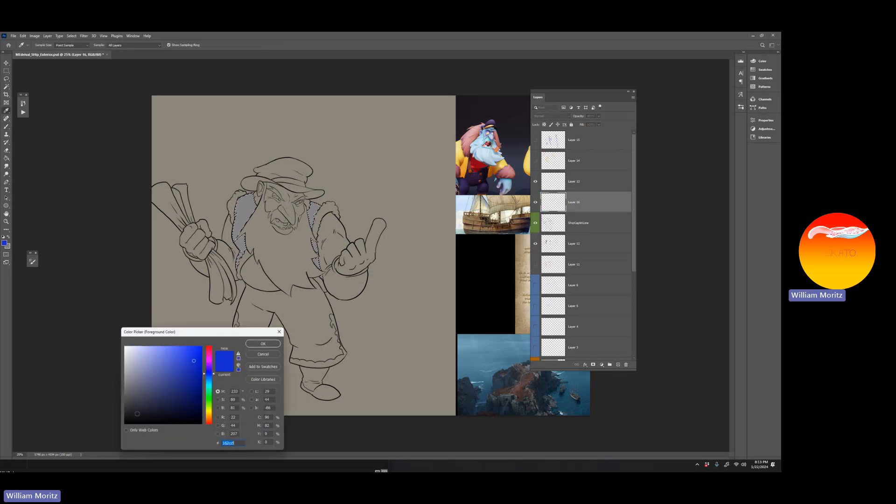
left_click(189, 418)
left_click(263, 343)
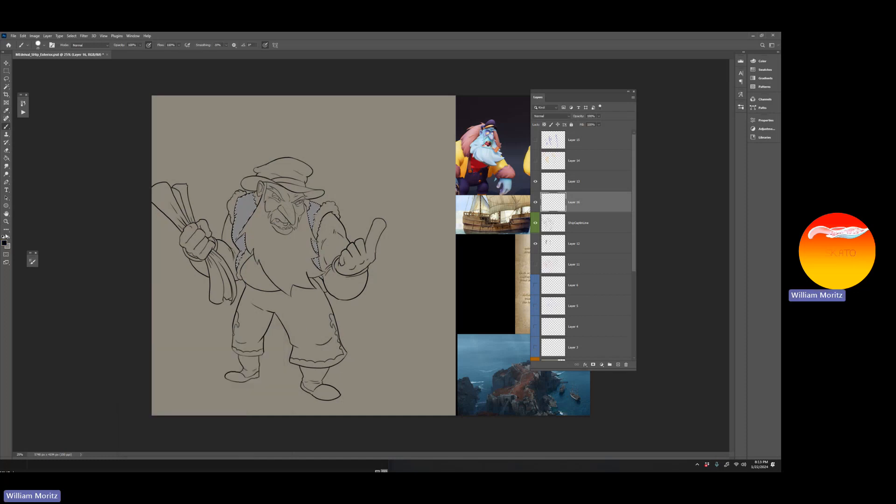
- Paint solid black shadows inside the selection on the lower vest beside the beard, on the side of the hand holding the bundle
left_click(6, 221)
left_click(238, 214)
left_click(238, 214)
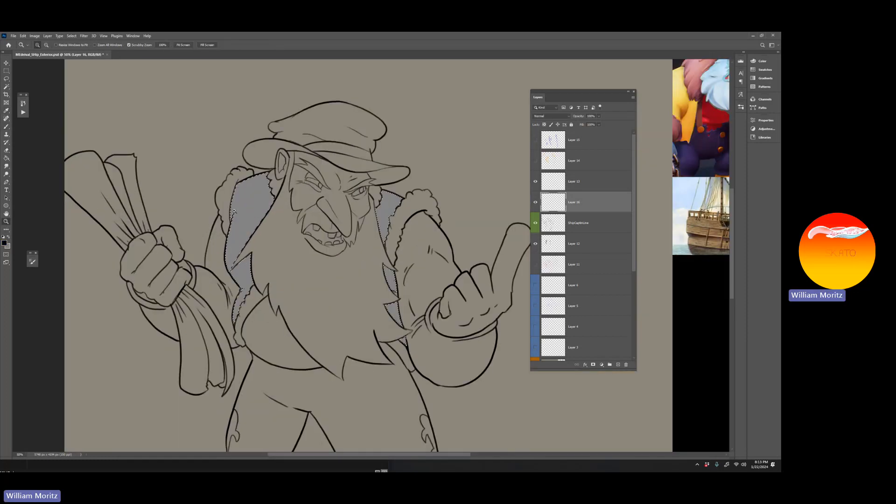
key("b")
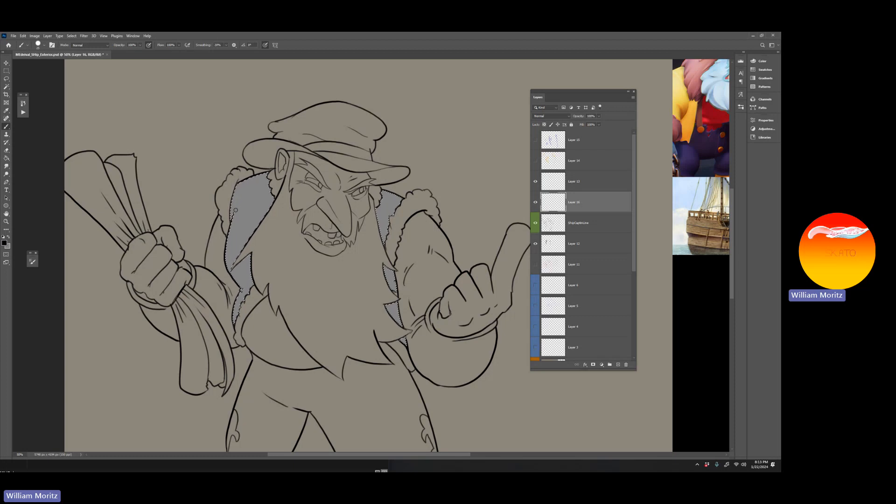
right_click(255, 173)
left_click(204, 162)
key("[")
key("[")
key("[")
key("]")
key("]")
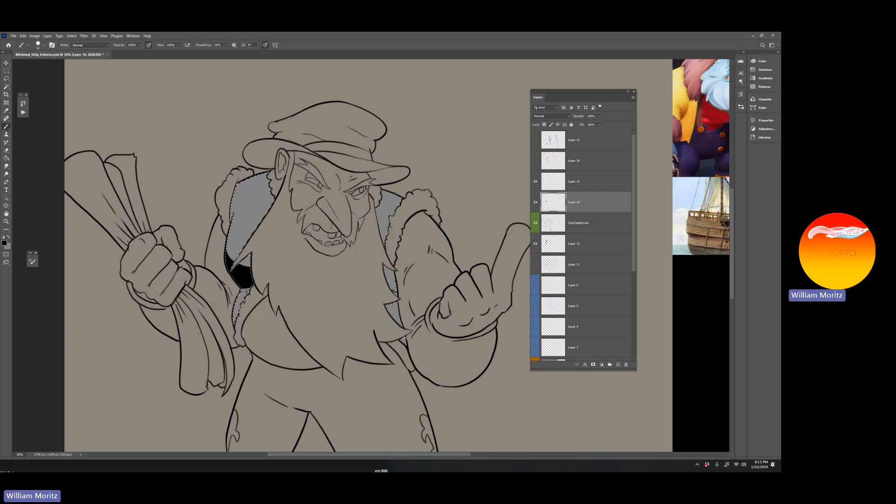
mouse_move(242, 292)
left_mouse_down()
mouse_move(249, 291)
mouse_move(235, 322)
mouse_move(238, 264)
left_mouse_up()
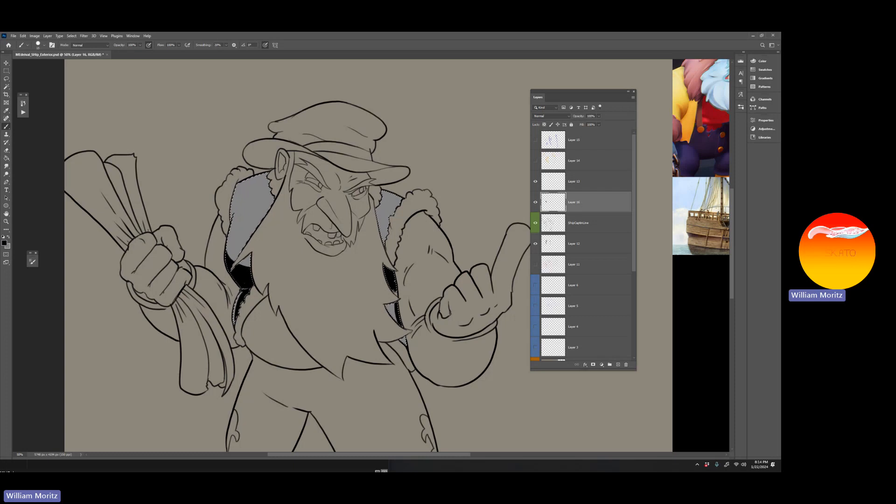
- Fill the vest with black on the side of the raised arm, from the beard tips up to the shoulder, using a larger brush
mouse_move(396, 303)
left_mouse_down()
mouse_move(385, 305)
mouse_move(397, 322)
mouse_move(391, 307)
left_mouse_up()
mouse_move(385, 225)
left_mouse_down()
mouse_move(384, 244)
mouse_move(379, 206)
mouse_move(378, 216)
left_mouse_up()
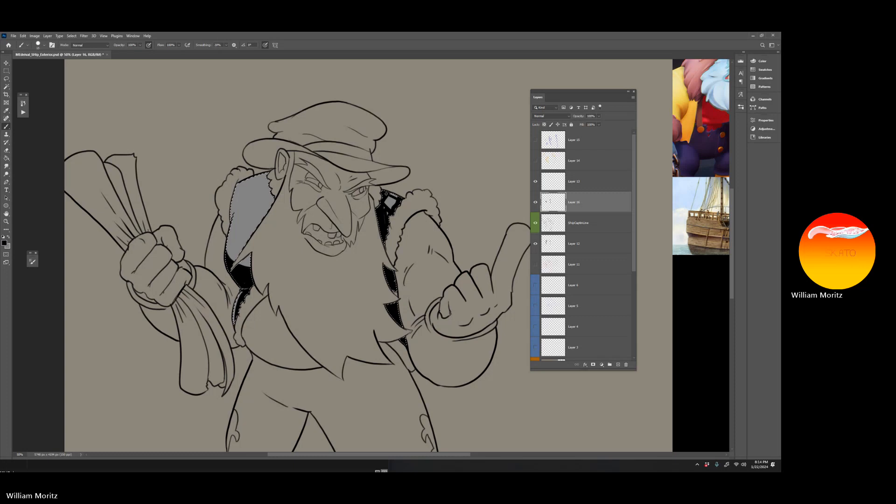
key("]")
key("]")
key("]")
key("]")
key("]")
key("]")
key("]")
key("]")
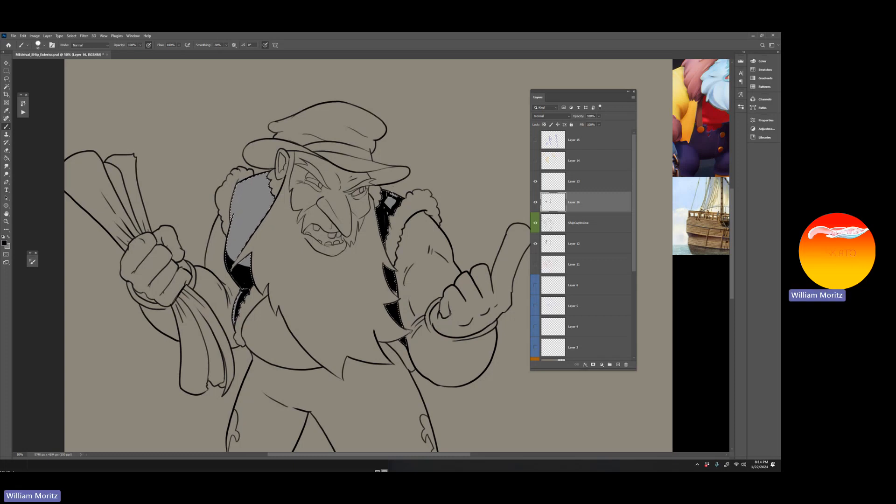
left_click_drag(388, 199, 391, 206)
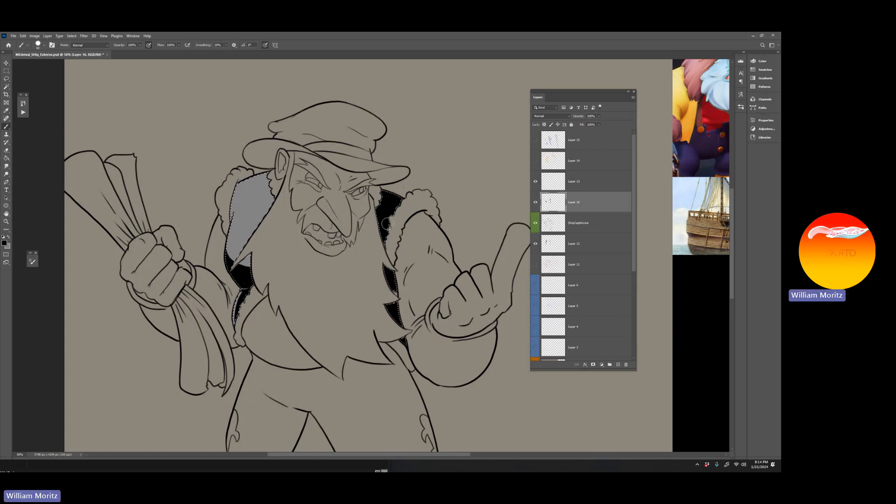
- Erase a thin rim of black along the vest's shoulder edge with a Hard Round eraser and clear the selection
key("e")
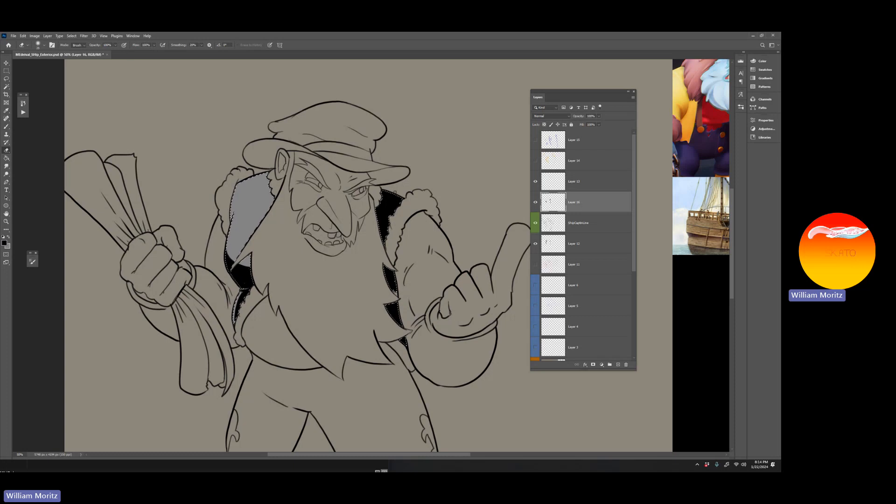
key("[")
left_click(43, 45)
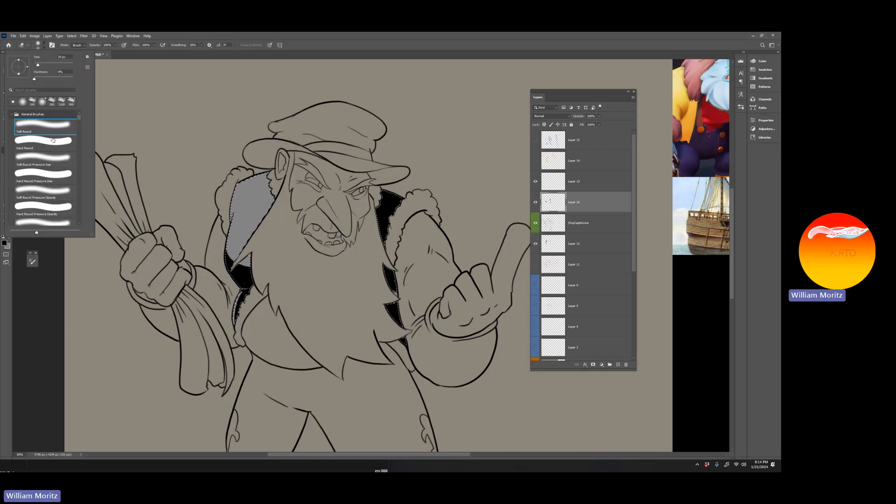
left_click(53, 141)
left_click(117, 120)
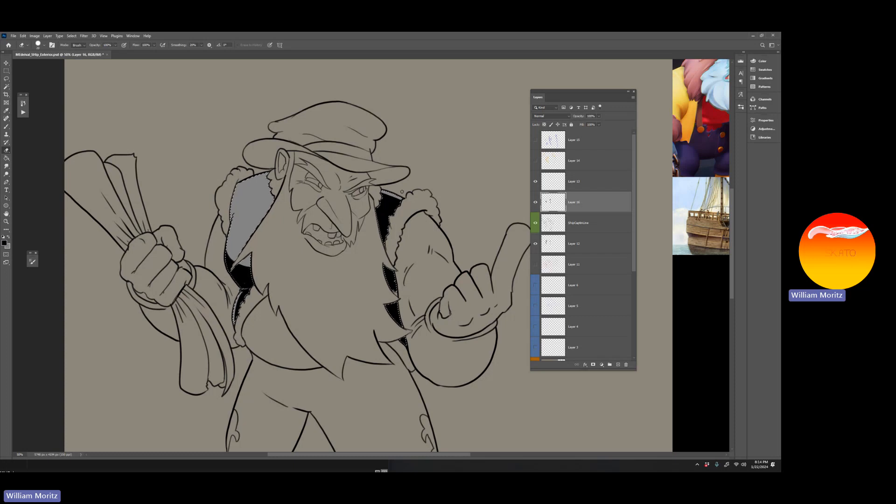
key("b")
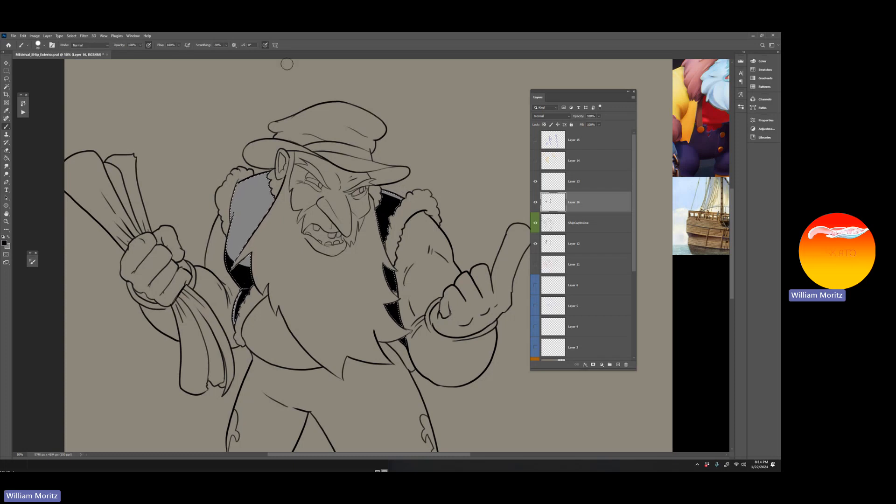
left_click(6, 80)
left_click(26, 84)
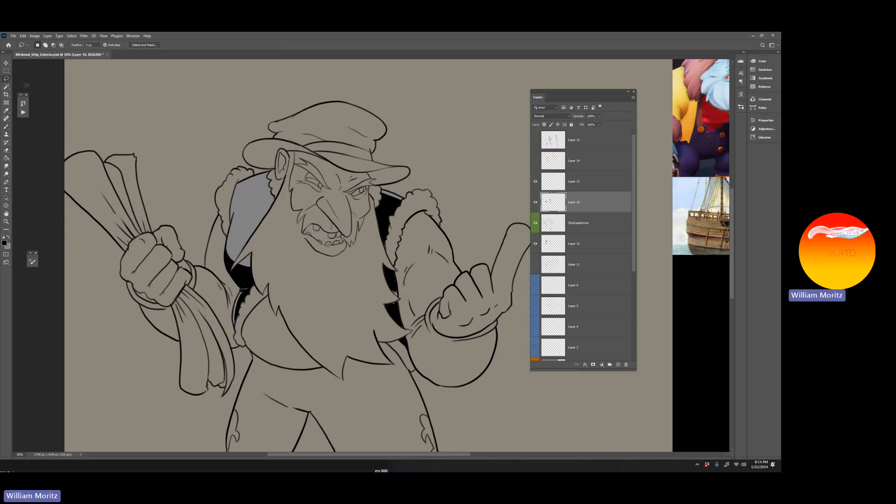
- Select the captain's beard and face area on the line-art layer with the Magic Wand tool
scroll(203, 240, "down", 2)
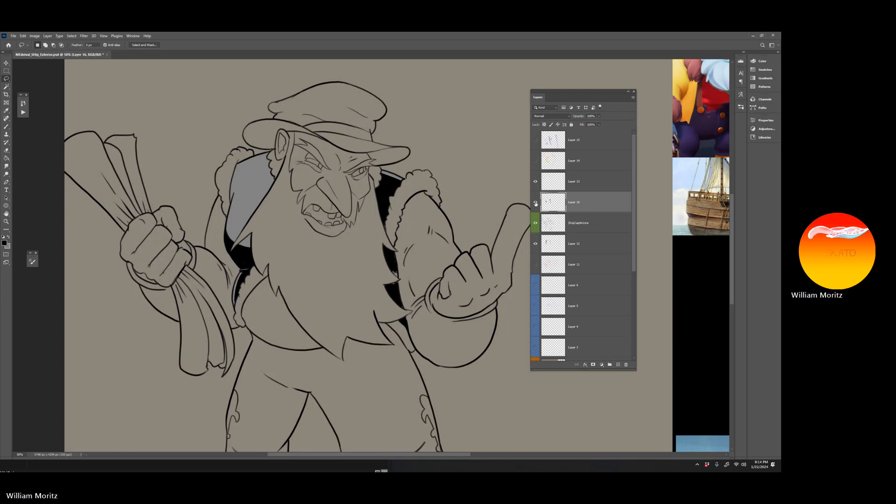
left_click(545, 227)
left_click(536, 223)
left_click(536, 223)
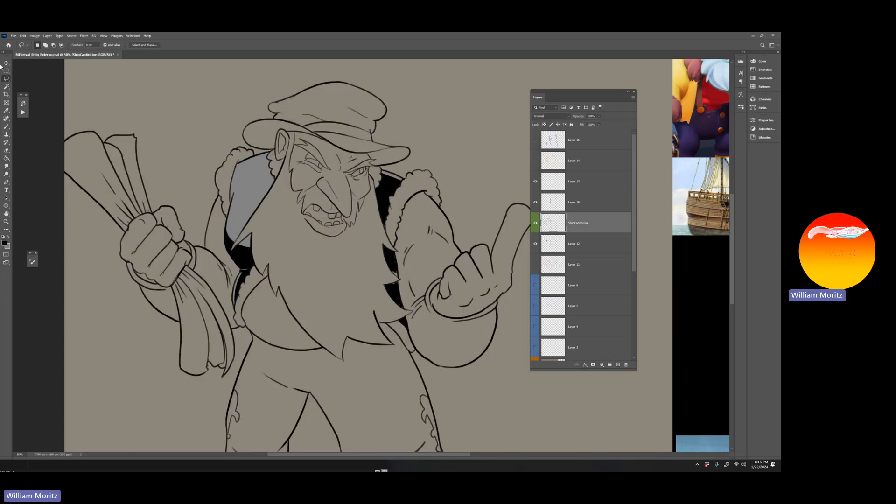
left_click(6, 86)
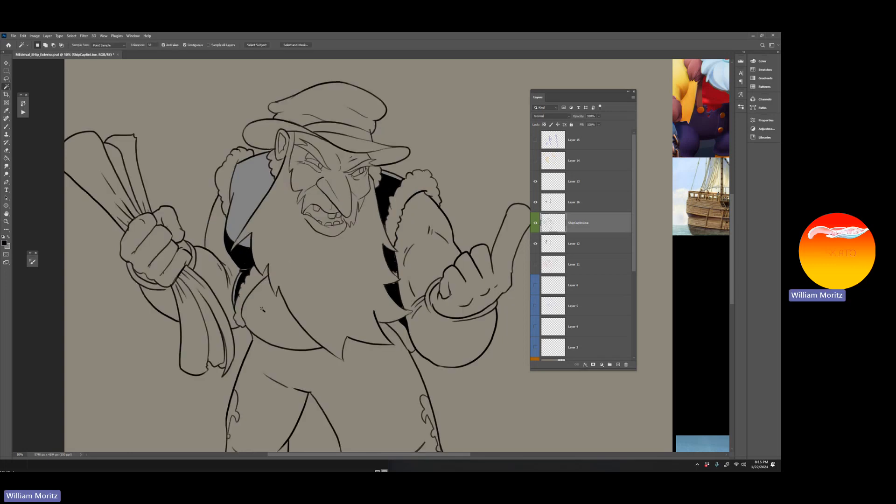
left_click(290, 244)
- Sample the vest's grey as the foreground colour and make Layer 12 active for the Paint Bucket
key("i")
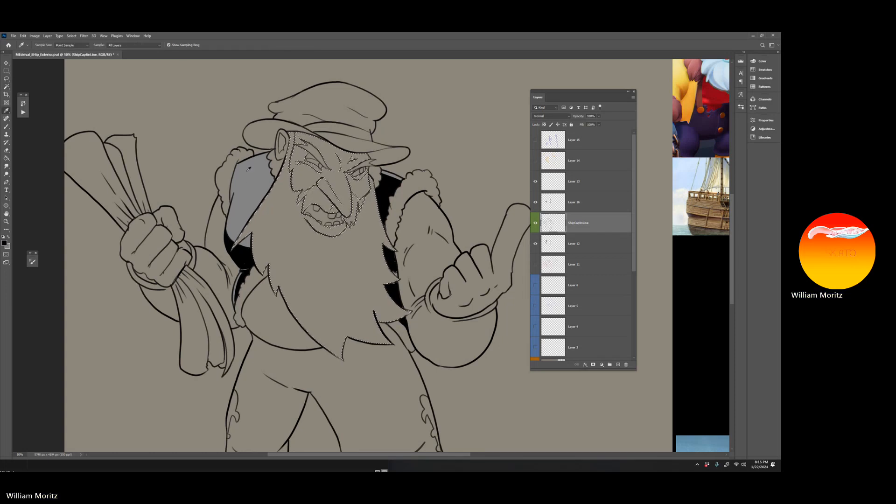
left_click(176, 164)
key("g")
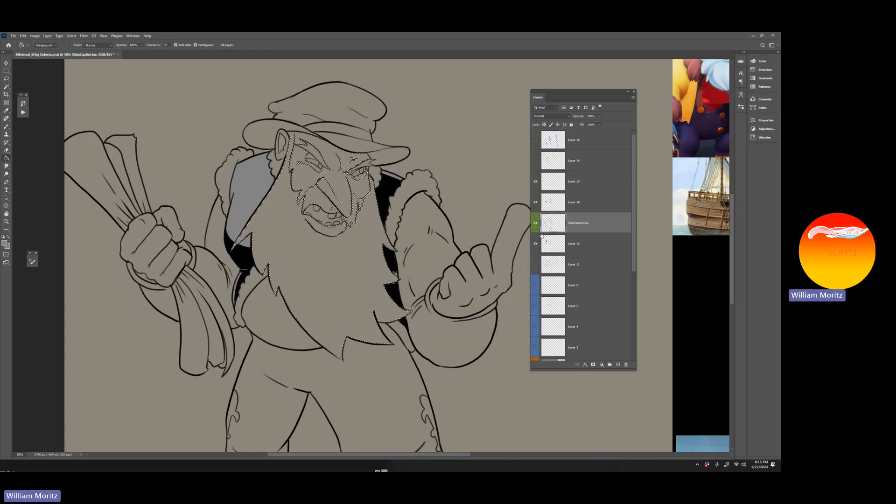
left_click(569, 242)
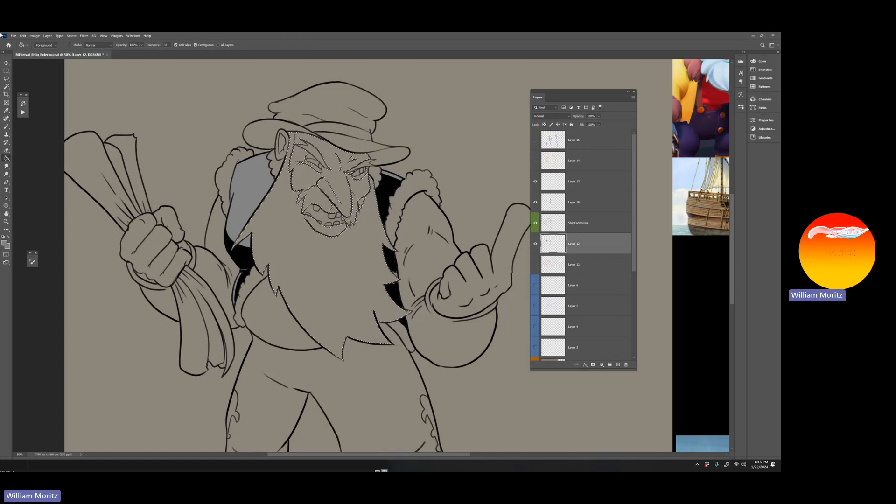
- Expand the beard and face selection, fill it with the grey on Layer 12, and deselect
left_click(72, 37)
mouse_move(93, 126)
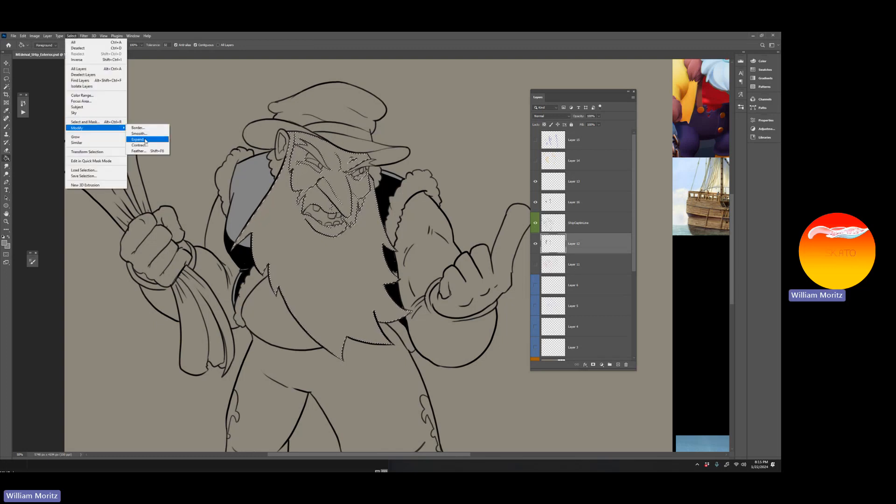
left_click(145, 136)
key("Return")
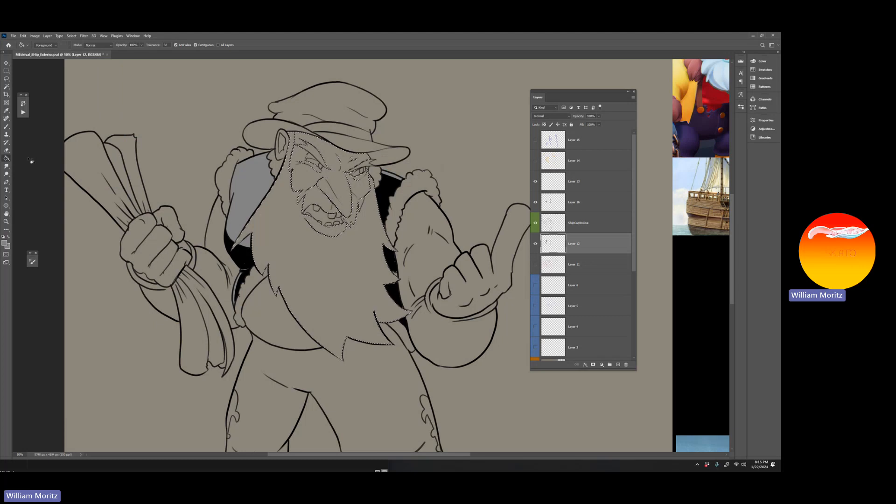
left_click(296, 237)
left_click(6, 78)
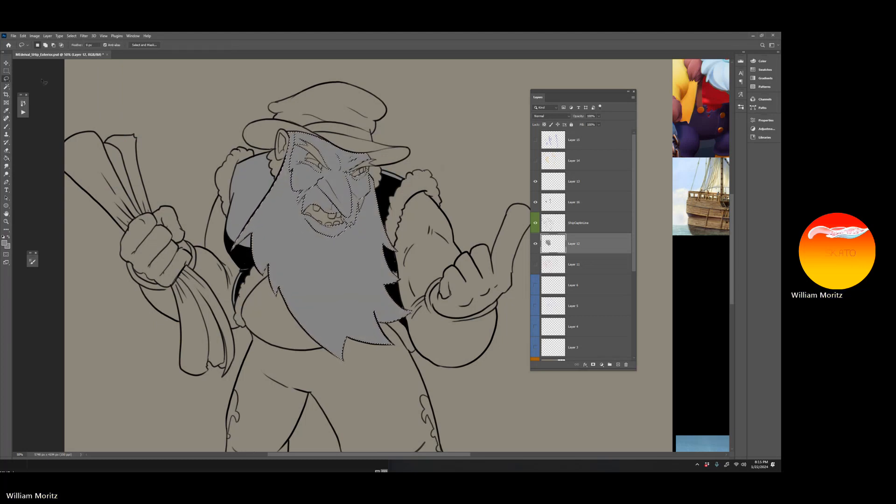
key("ctrl+d")
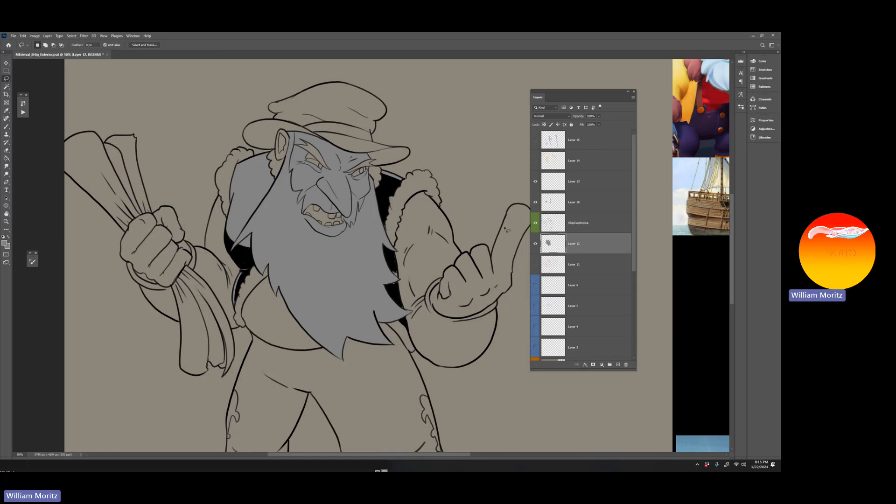
- Load Layer 12's pixels as a selection, sample the vest's black as the foreground colour, and add a new layer above it for the Brush
key("i")
key("b")
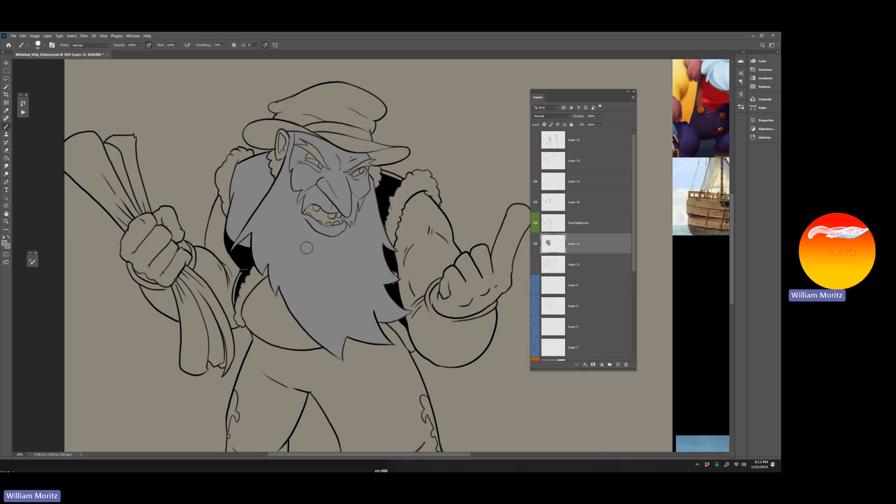
key("bracketleft")
key("bracketleft")
key("bracketleft")
left_click(551, 243, "ctrl")
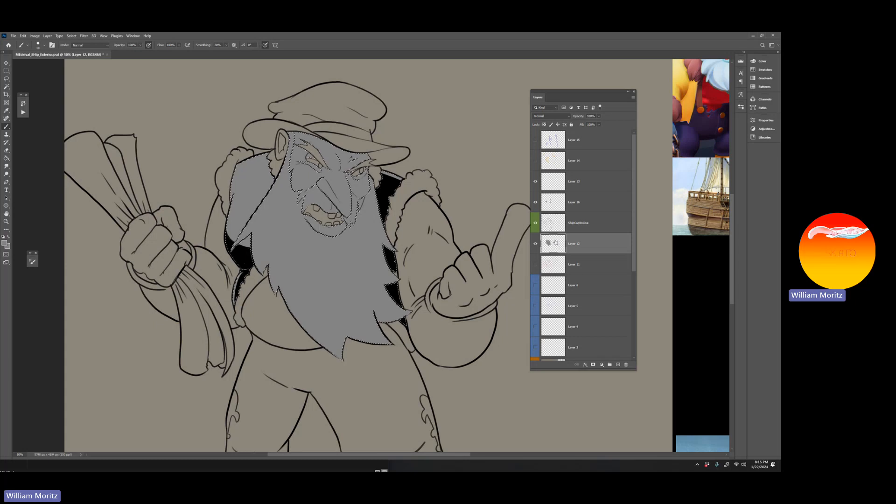
key("i")
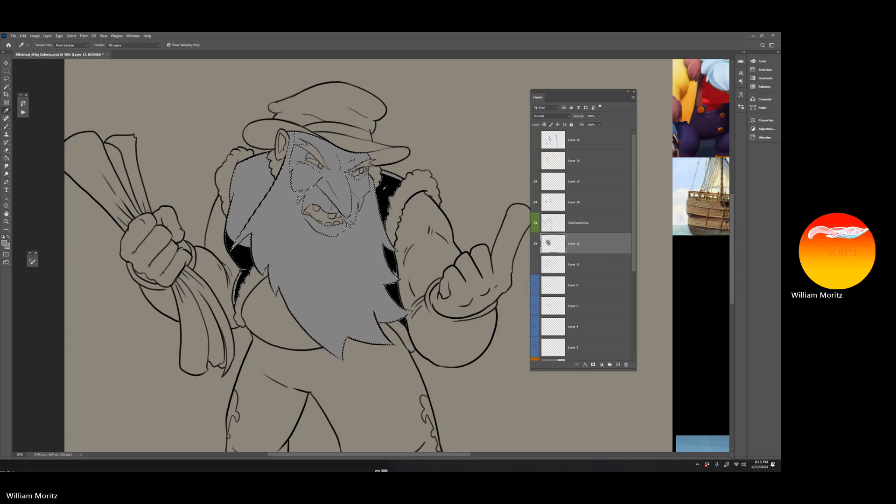
left_click(393, 206)
left_click(617, 364)
key("b")
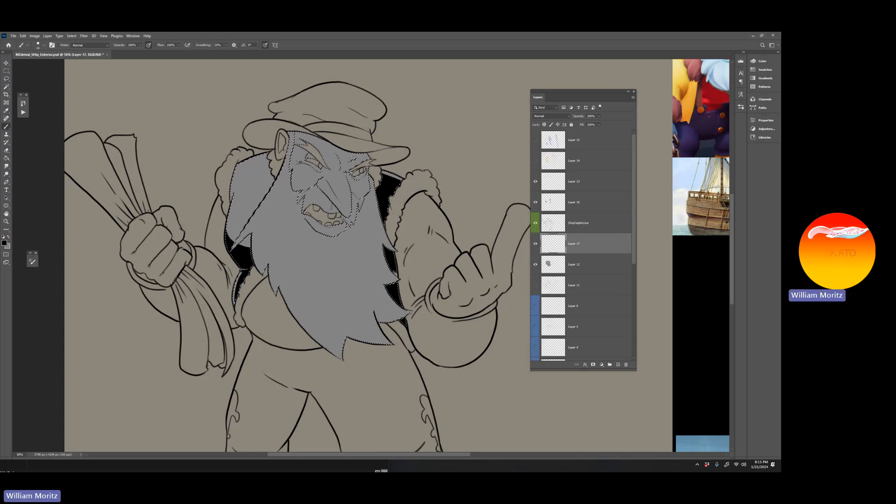
- Paint the black cast shadow beneath the hat brim across the captain's forehead and brows on Layer 17
left_click(6, 79)
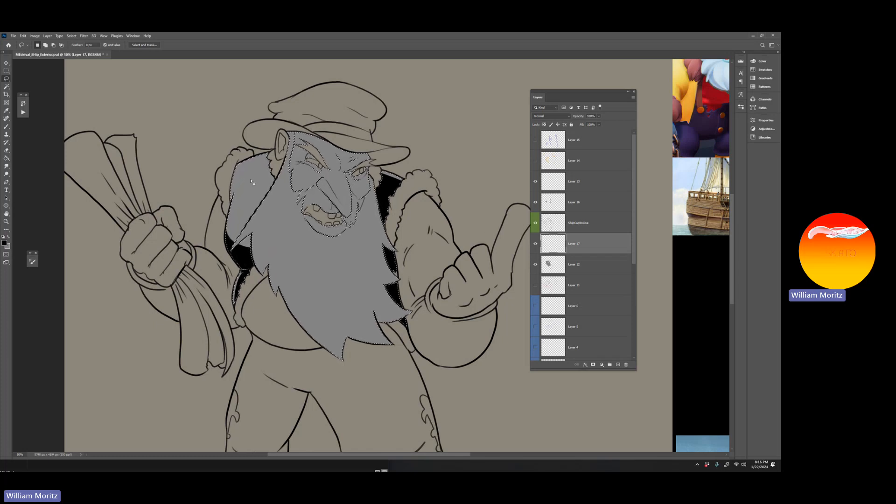
key("b")
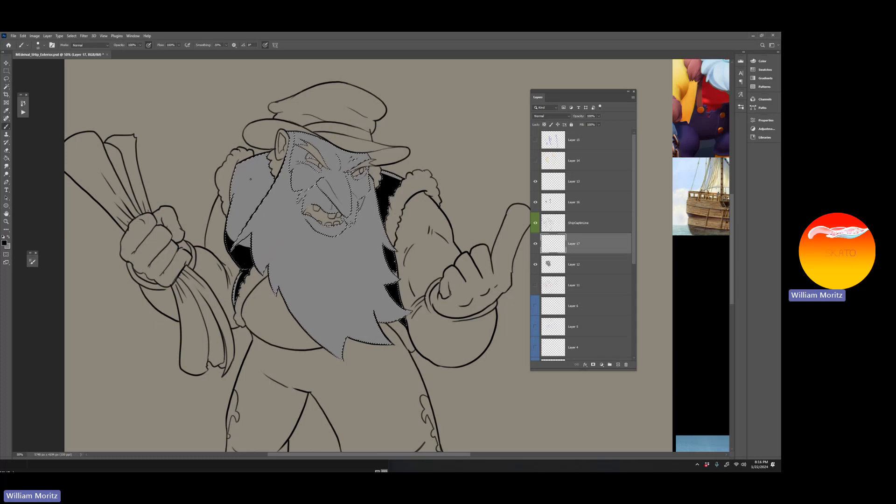
key("bracketright")
key("bracketright")
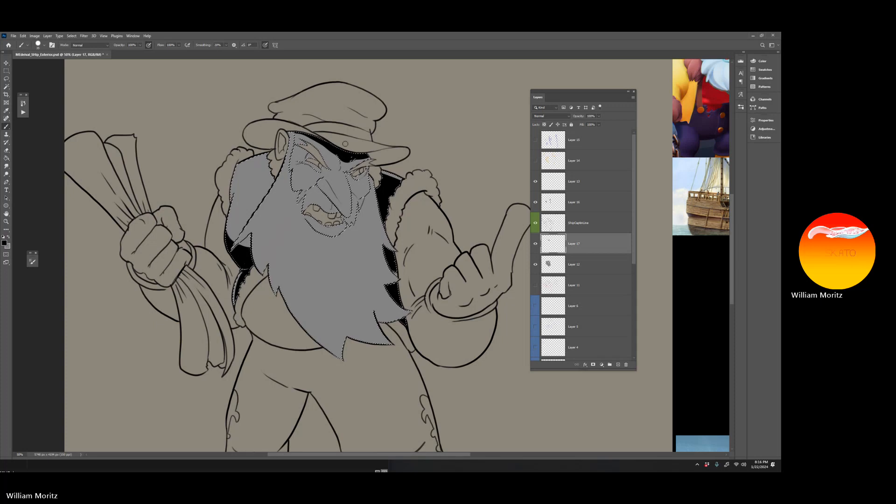
key("bracketleft")
key("bracketleft")
key("bracketleft")
key("bracketleft")
key("bracketleft")
key("bracketleft")
key("bracketleft")
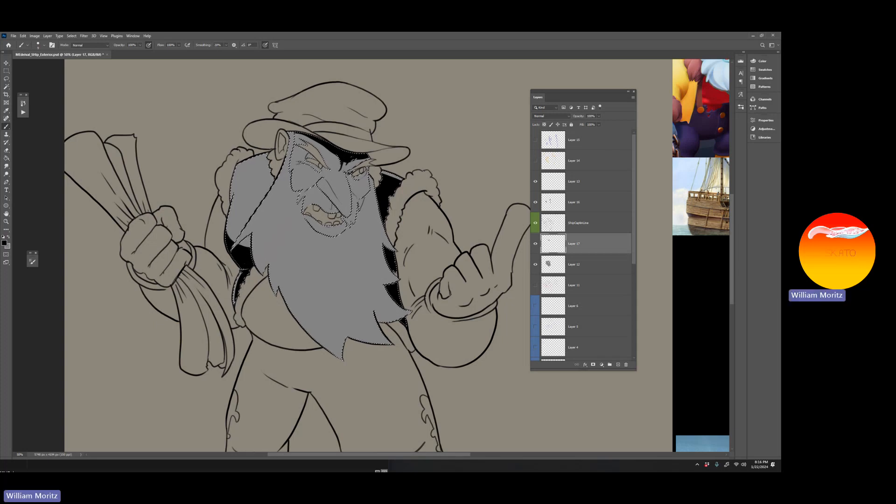
- Paint small black shadows around the eye, nose and mouth, and outline the shadow edge running down the beard
key("bracketright")
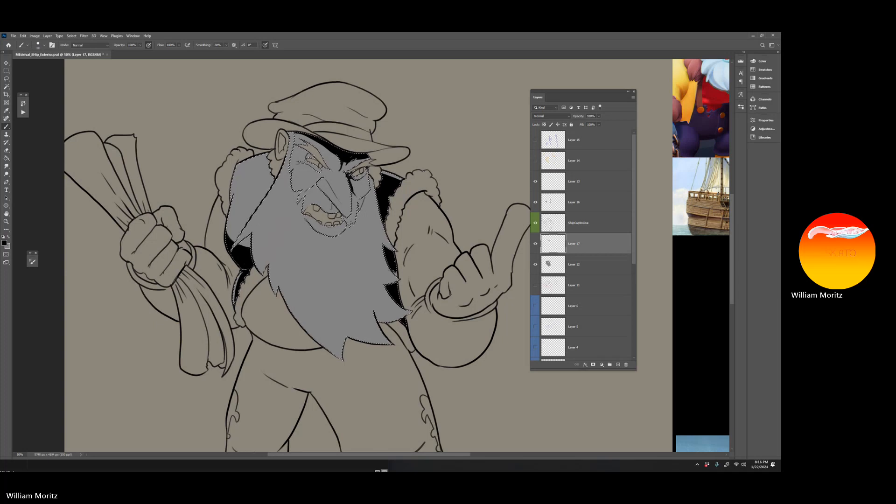
key("bracketright")
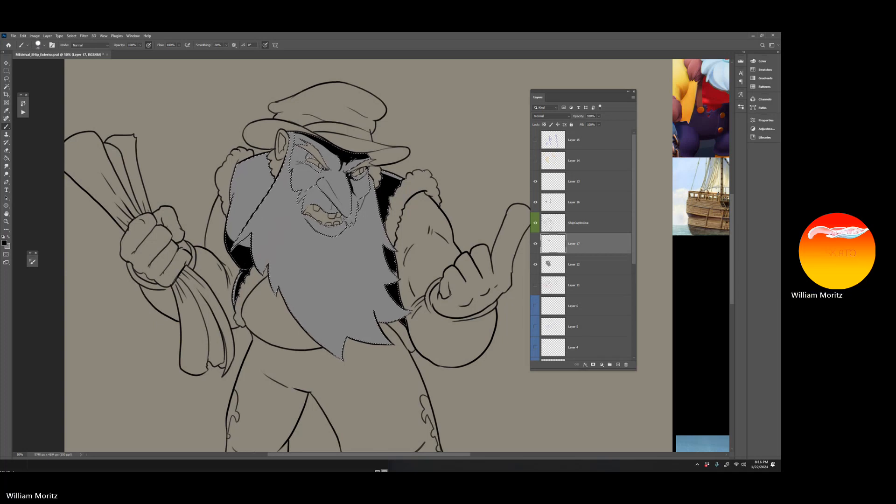
key("bracketleft")
key("bracketleft")
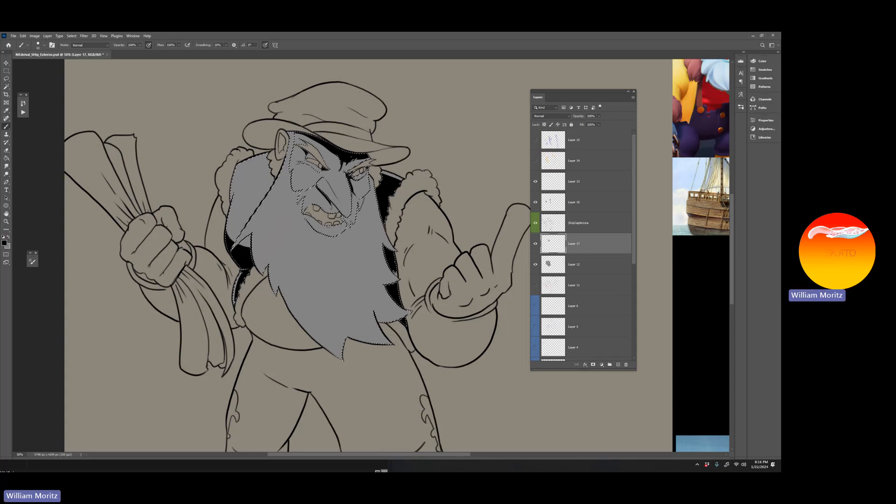
key("]")
key("[")
left_click_drag(344, 258, 362, 304)
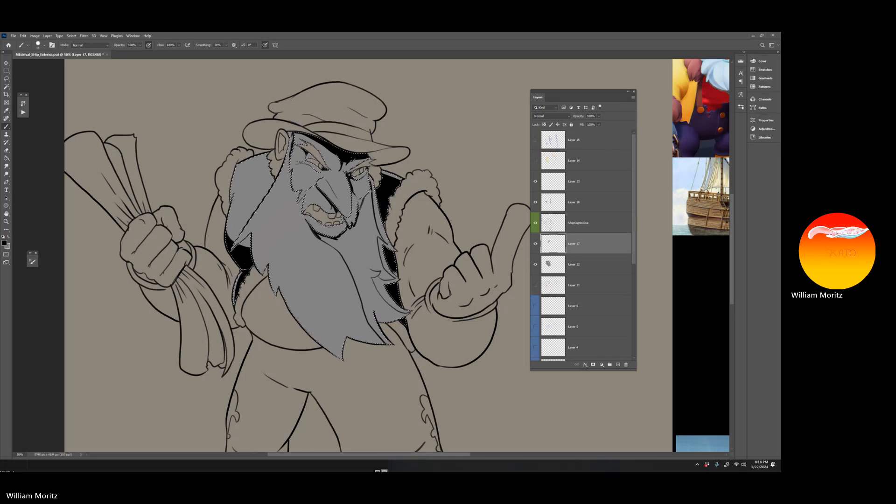
- Block in broad black strokes beneath the chin and along the shadow edge of the beard with a larger brush
key("bracketright")
key("bracketright")
key("bracketright")
mouse_move(368, 196)
left_mouse_down()
mouse_move(356, 242)
mouse_move(319, 236)
mouse_move(345, 252)
mouse_move(322, 241)
mouse_move(349, 264)
mouse_move(343, 250)
mouse_move(357, 282)
mouse_move(344, 284)
mouse_move(358, 289)
mouse_move(366, 320)
mouse_move(392, 343)
left_mouse_up()
left_click_drag(369, 302, 375, 329)
left_click_drag(365, 300, 370, 321)
key("bracketleft")
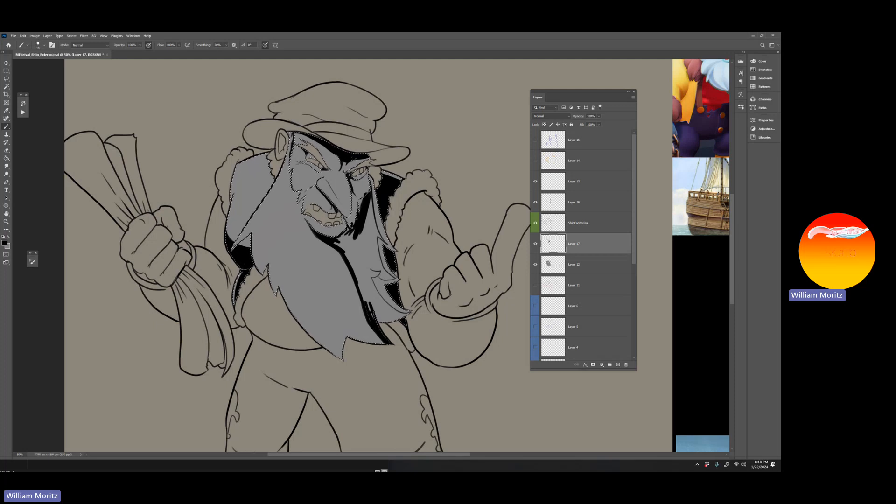
key("bracketright")
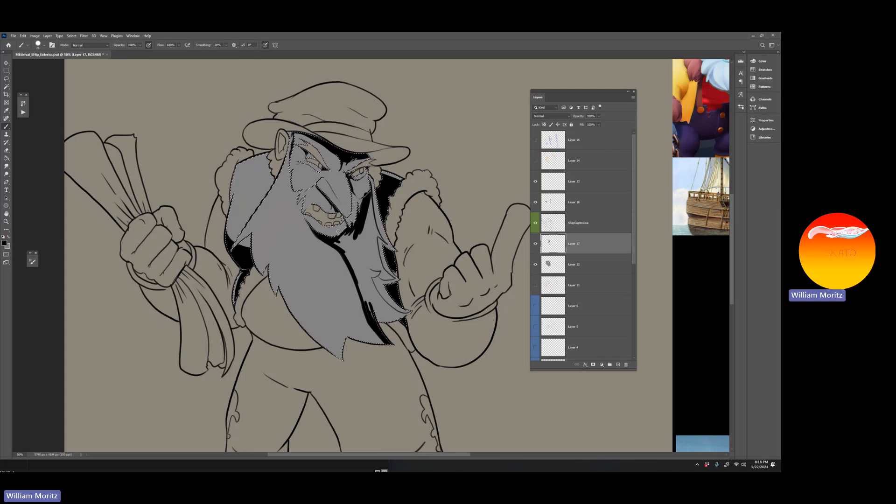
mouse_move(349, 252)
left_mouse_down()
mouse_move(333, 242)
mouse_move(353, 248)
mouse_move(347, 262)
left_mouse_up()
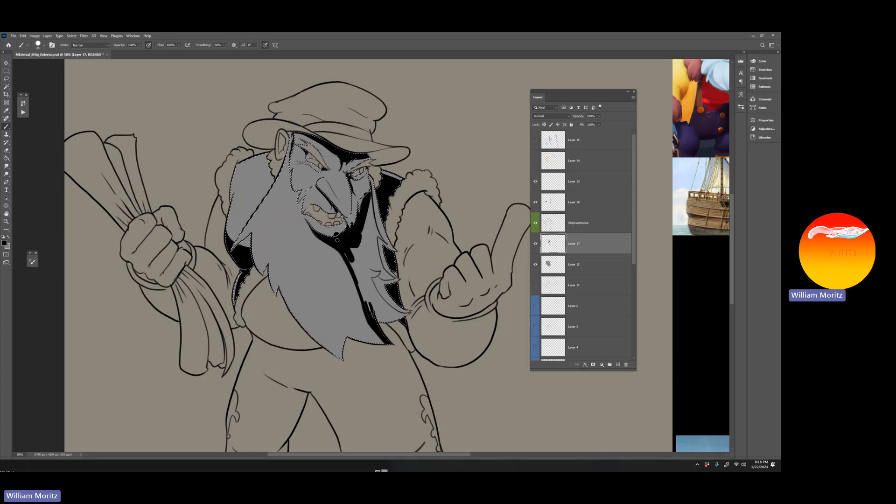
- Paint a thin black shadow line down the outer beard strand beside the cheek with a smaller brush
key("e")
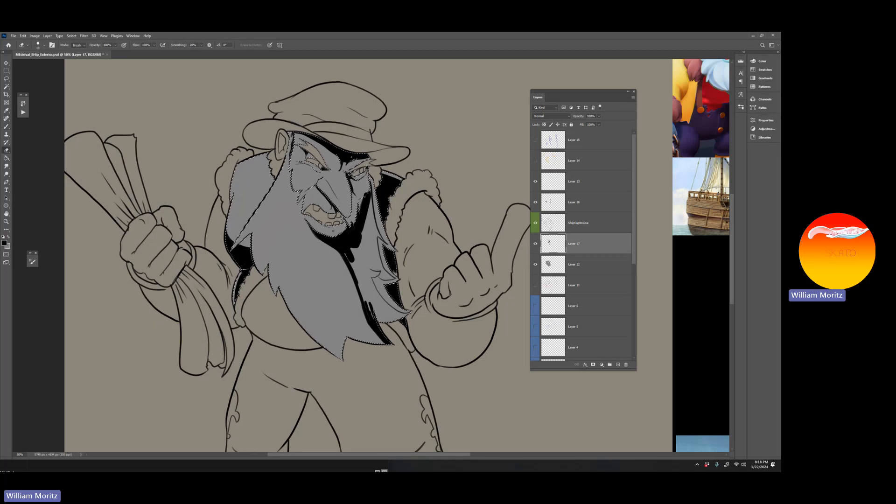
key("b")
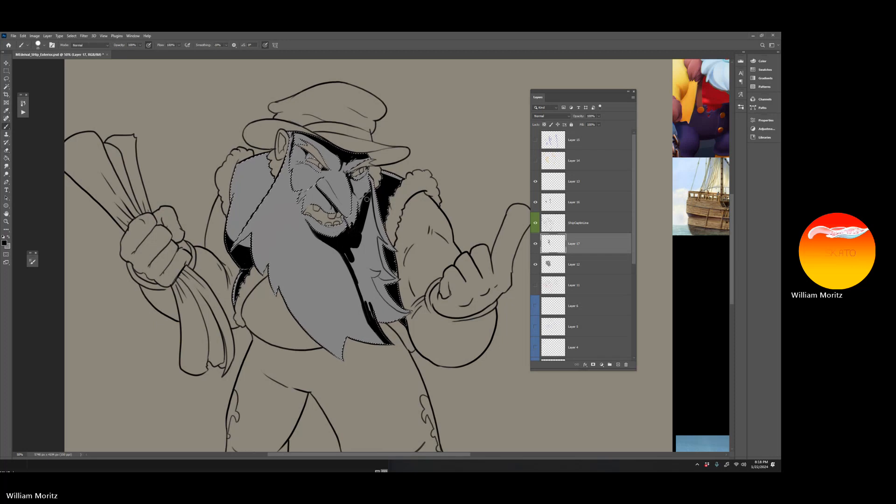
key("e")
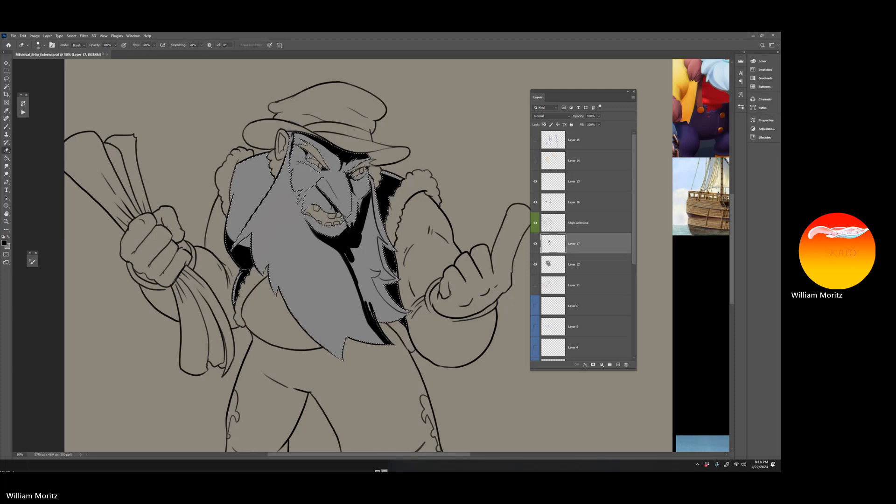
key("b")
key("bracketleft")
key("bracketleft")
key("bracketleft")
key("bracketleft")
key("bracketleft")
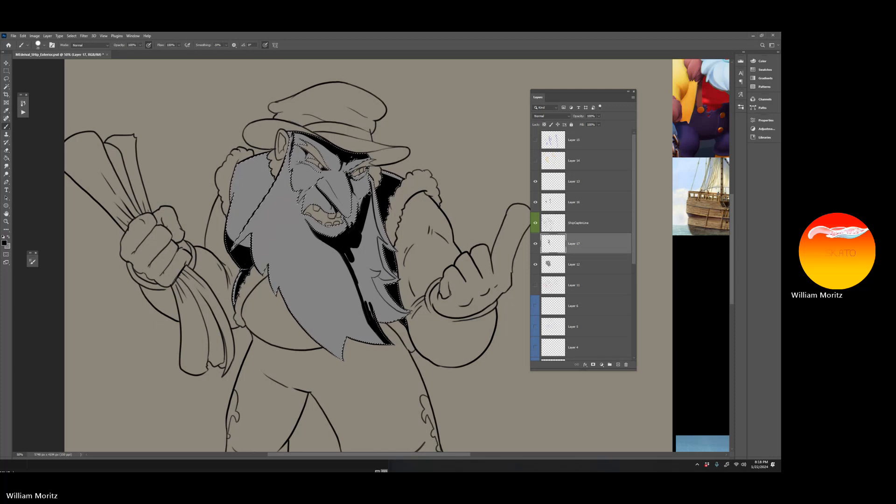
mouse_move(370, 199)
left_mouse_down()
mouse_move(372, 191)
mouse_move(376, 233)
left_mouse_up()
key("bracketright")
left_click_drag(376, 237, 381, 267)
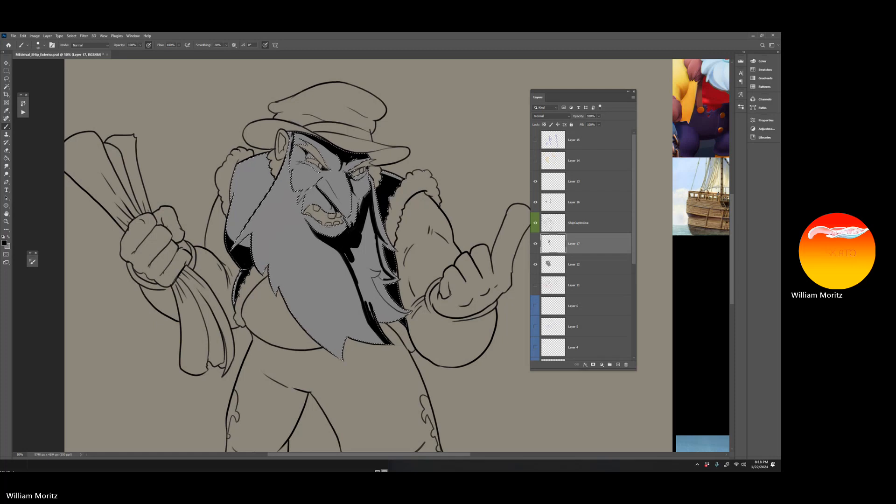
- Fill the shaded side of the upper and middle beard with solid black up to the outer strand
key("]")
mouse_move(383, 272)
left_mouse_down()
mouse_move(366, 246)
mouse_move(374, 258)
mouse_move(378, 235)
mouse_move(367, 205)
left_mouse_up()
key("bracketright")
key("bracketright")
key("bracketright")
key("bracketright")
mouse_move(366, 218)
left_mouse_down()
mouse_move(358, 251)
mouse_move(375, 265)
mouse_move(368, 213)
left_mouse_up()
key("bracketleft")
left_click_drag(343, 245, 372, 324)
left_click_drag(358, 269, 368, 295)
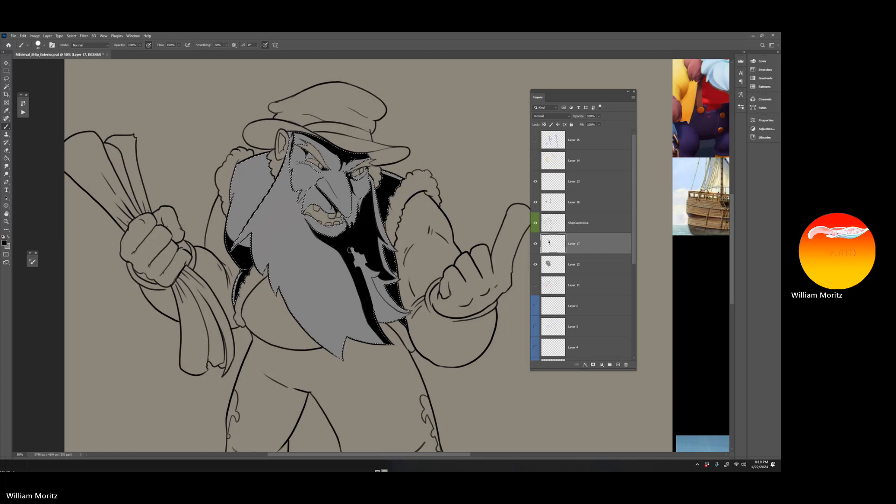
left_click_drag(353, 250, 368, 294)
left_click_drag(367, 294, 363, 259)
- Paint black strokes between the lower beard strands, leaving thin grey slivers for the lit hair
key("bracketleft")
key("bracketleft")
key("bracketleft")
key("bracketleft")
key("bracketleft")
key("bracketleft")
key("bracketleft")
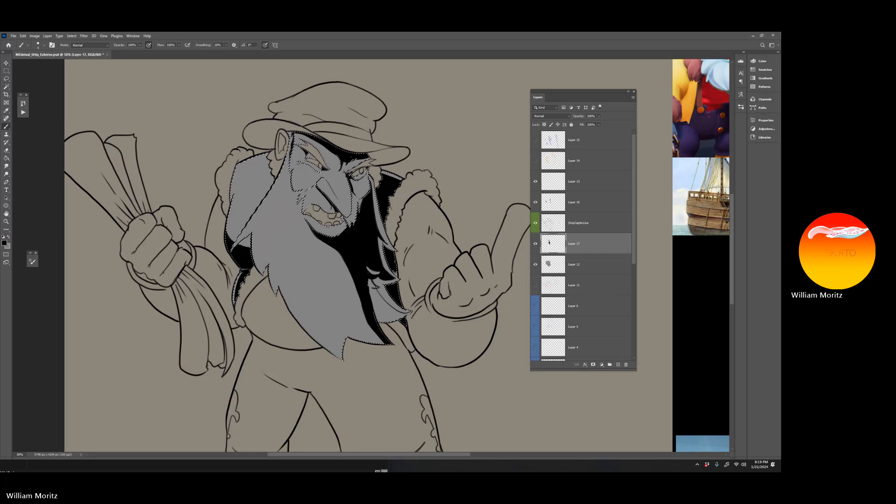
key("bracketright")
key("bracketright")
key("bracketright")
left_click_drag(369, 286, 379, 320)
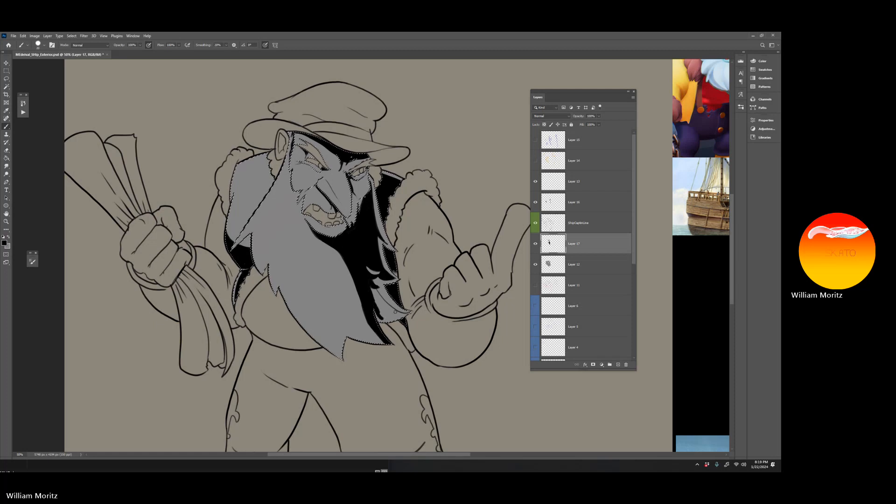
- Fill the remaining grey gaps in the lower beard's shadow with black and refine the thin hair highlights
key("]")
key("]")
key("]")
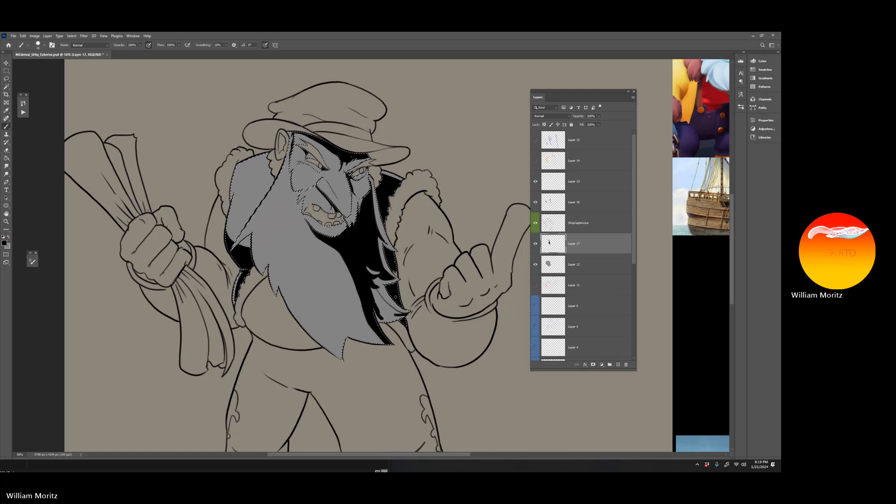
mouse_move(375, 292)
left_mouse_down()
mouse_move(398, 314)
mouse_move(370, 289)
mouse_move(378, 318)
left_mouse_up()
key("]")
key("]")
key("]")
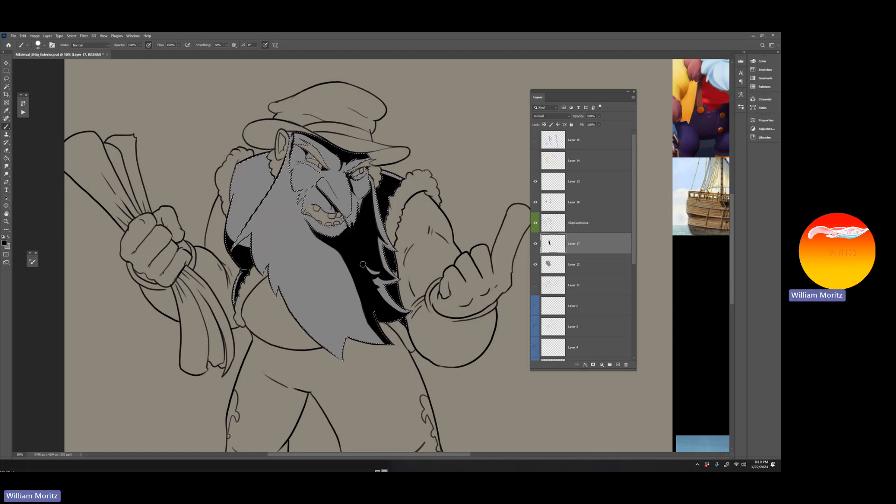
key("[")
key("[")
key("[")
key("[")
key("[")
key("e")
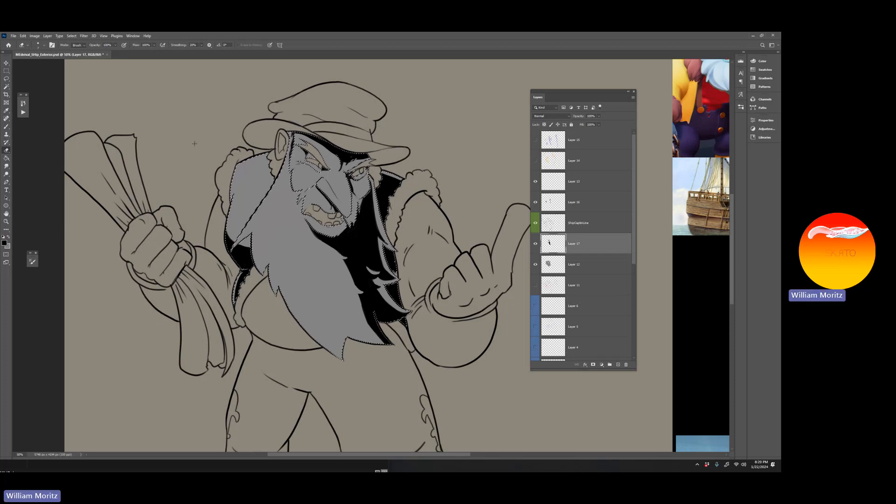
- Clear the beard and face selection and show the whole captain figure
left_click(6, 222)
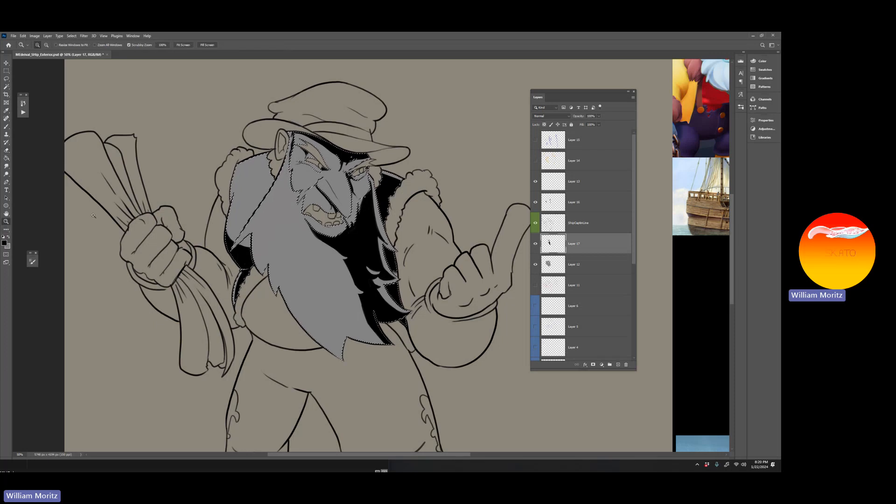
left_click(232, 187, "alt")
left_click(232, 187, "alt")
left_click(6, 79)
left_click(149, 112)
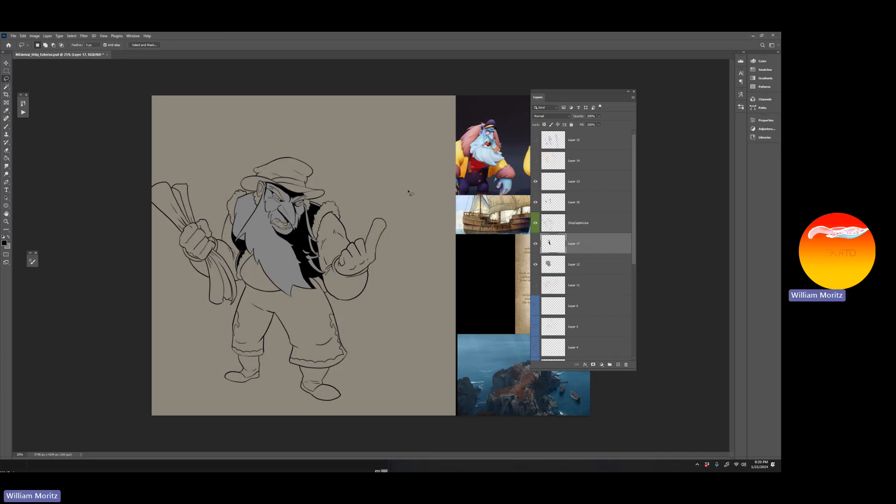
- Select the hat brim area on the line-art layer with the Magic Wand tool
left_click(548, 218)
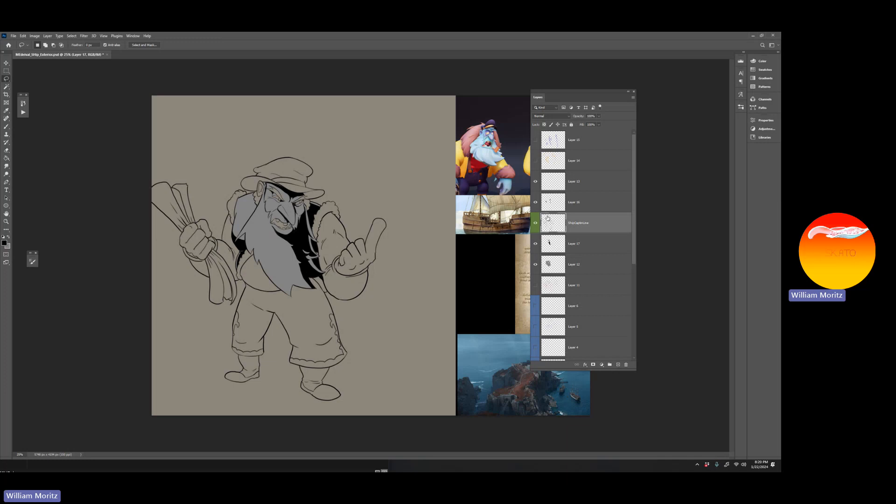
left_click(6, 87)
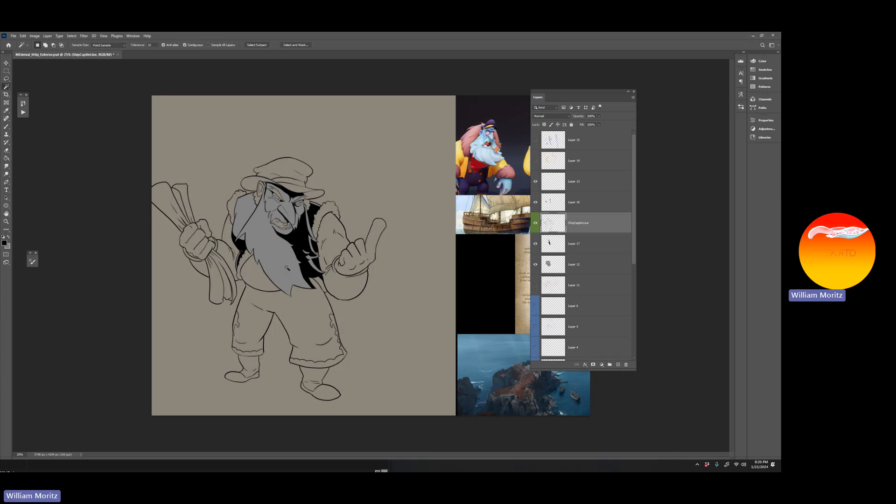
left_click(6, 221)
left_click(254, 229)
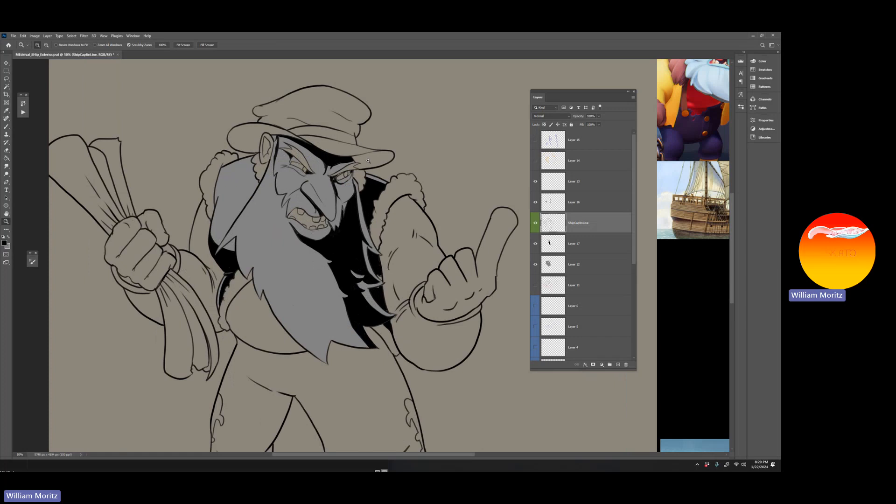
key("w")
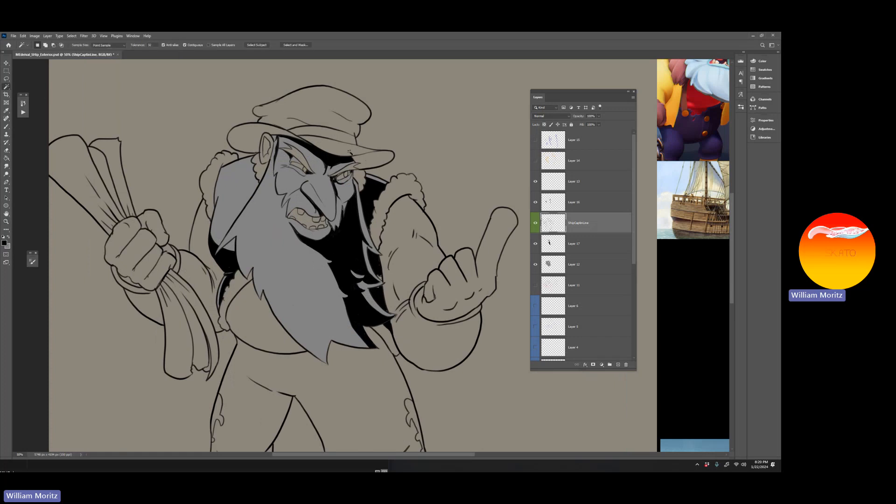
left_click(369, 157)
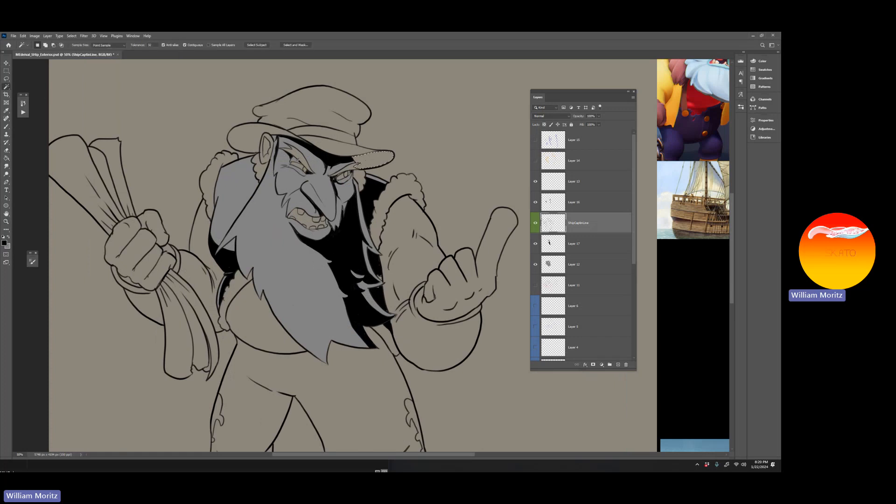
- Expand the hat brim selection and make Layer 17 the active layer
left_click(72, 36)
mouse_move(106, 131)
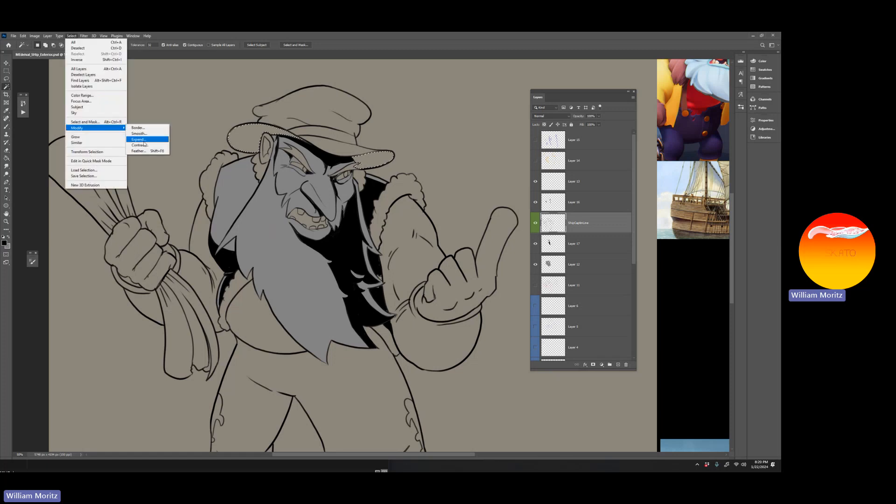
left_click(145, 141)
key("Return")
left_click(570, 243)
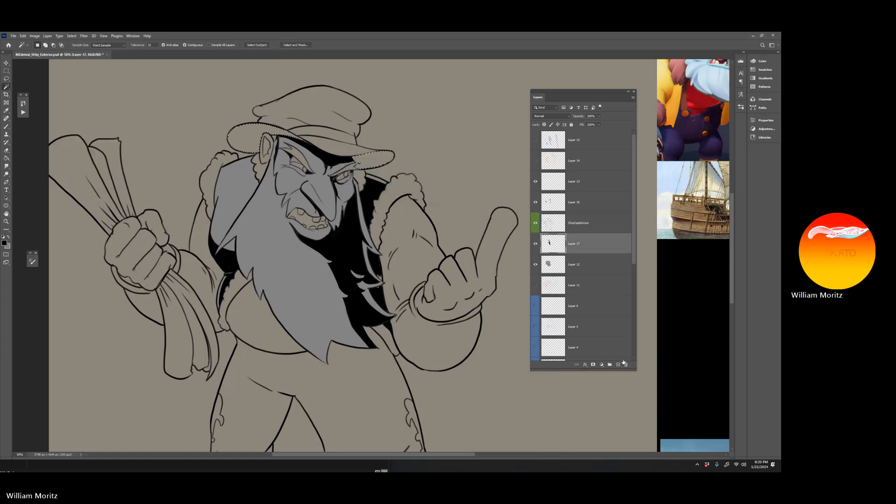
- Fill the selected hat brim with solid black on Layer 17 and clear the selection
left_click(6, 159)
left_click(321, 155)
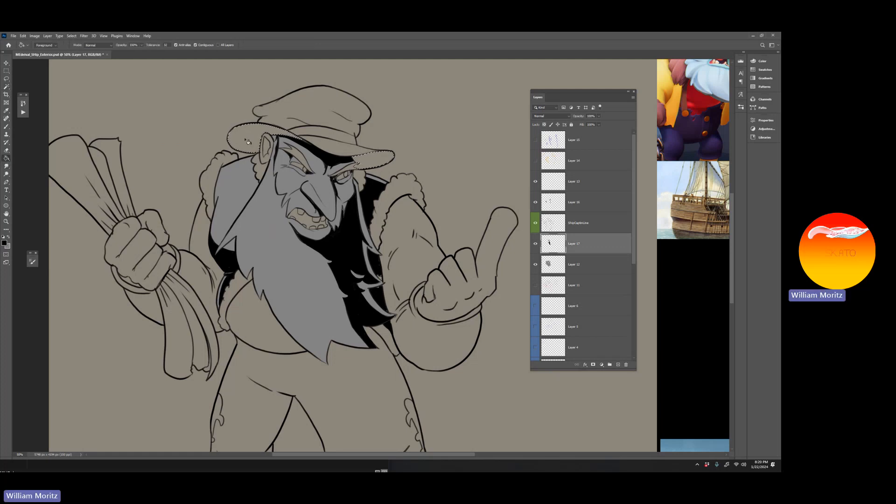
key("m")
left_click(140, 75)
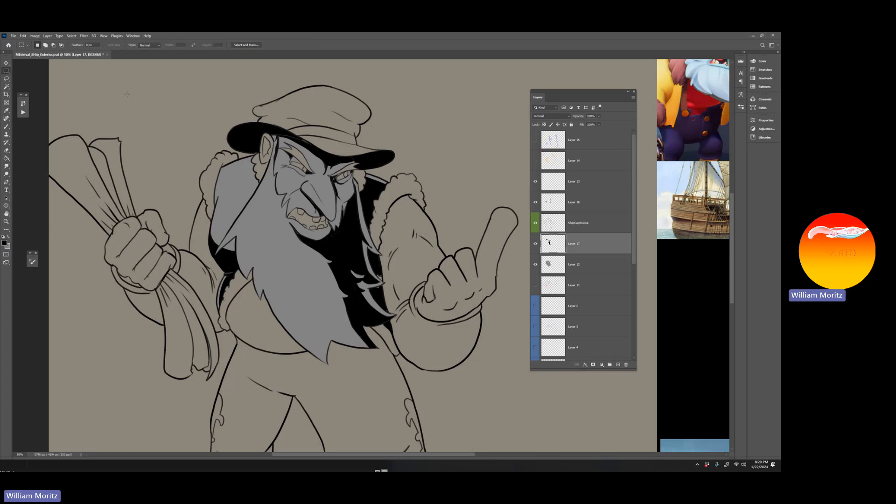
- Compare the figure with Layer 17's black shadows hidden and shown
key("e")
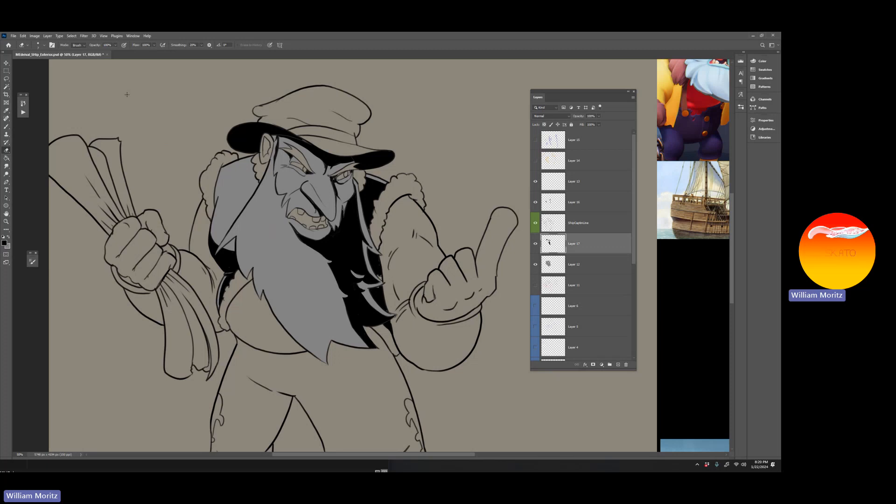
left_click(536, 248)
left_click(536, 248)
left_click(535, 247)
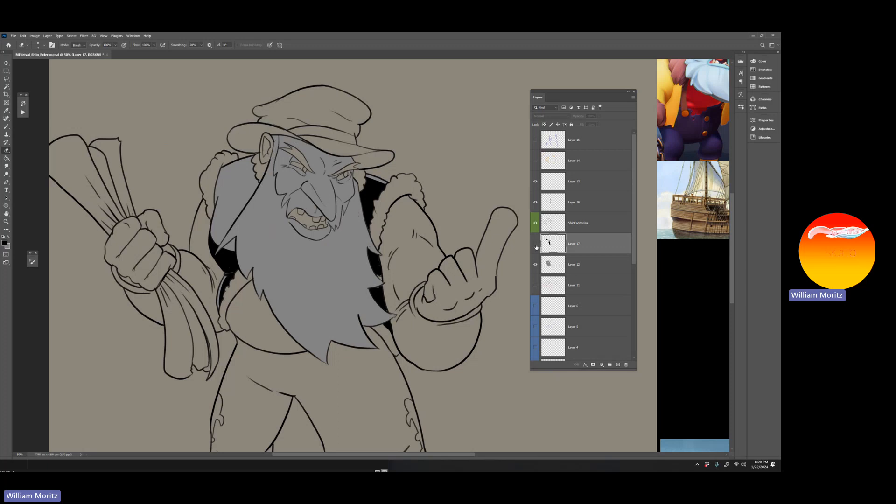
left_click(536, 247)
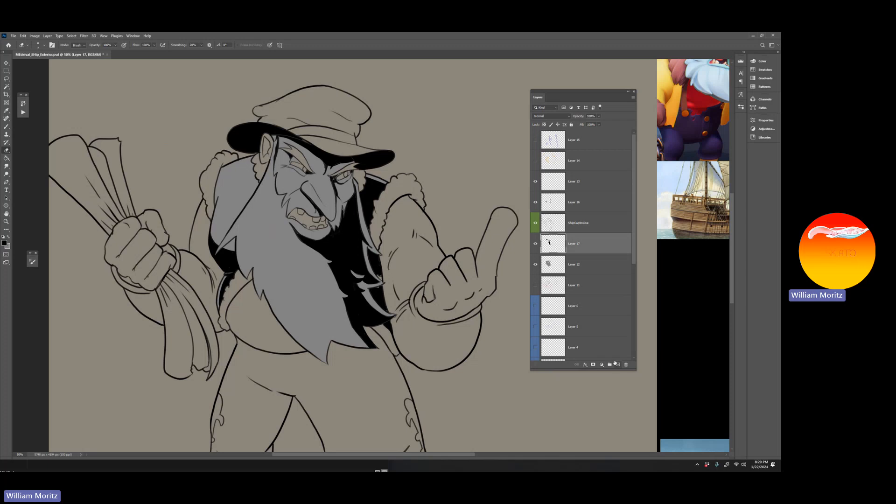
- Restore the hat brim selection, then cut the black brim from Layer 17 and paste it onto its own layer
left_click(535, 243)
key("ctrl+comma")
key("ctrl+comma")
key("ctrl+comma")
key("ctrl+comma")
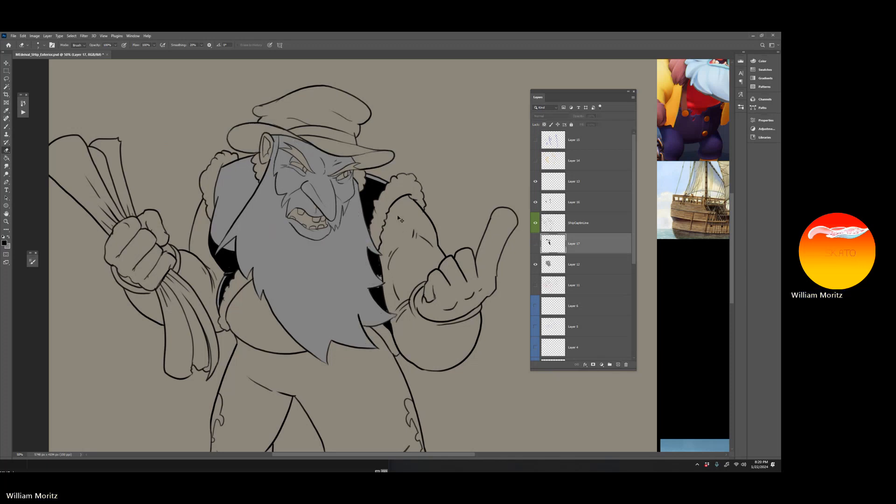
key("ctrl+comma")
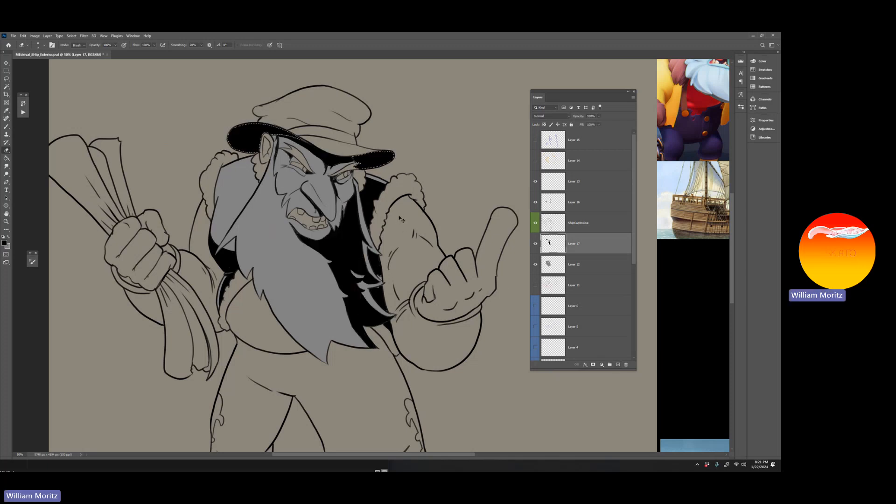
key("ctrl+x")
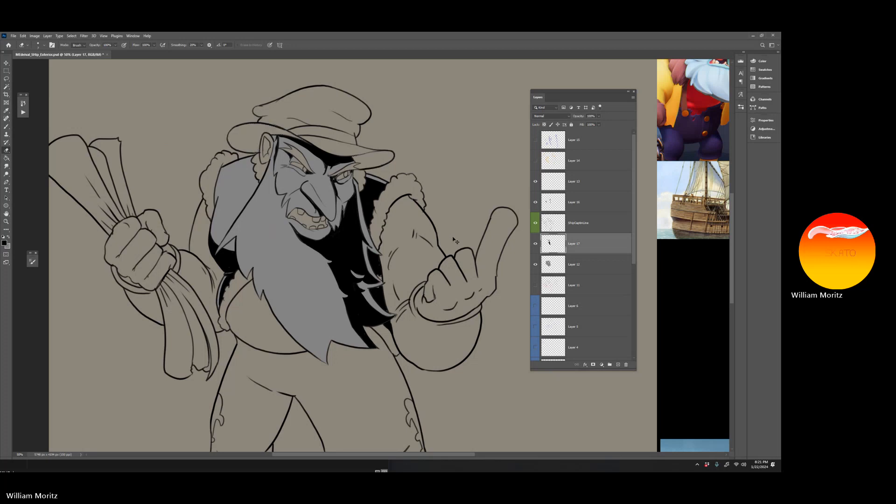
key("ctrl+v")
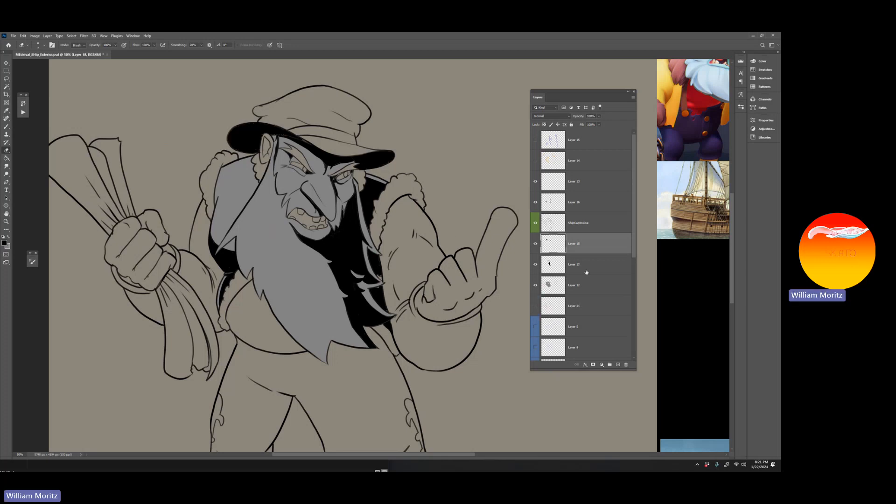
- Add a new empty layer above the brim layer and enlarge the brush
left_click(617, 365)
key("b")
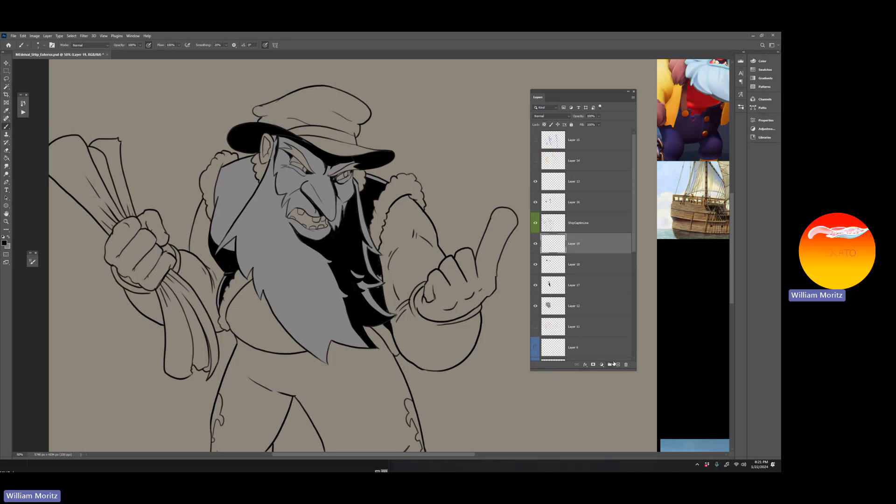
key("bracketright")
key("bracketright")
key("bracketright")
key("bracketright")
- Sample the beard's grey and select the hat's crown and band on the line-art layer with the Magic Wand
left_click(574, 222)
key("i")
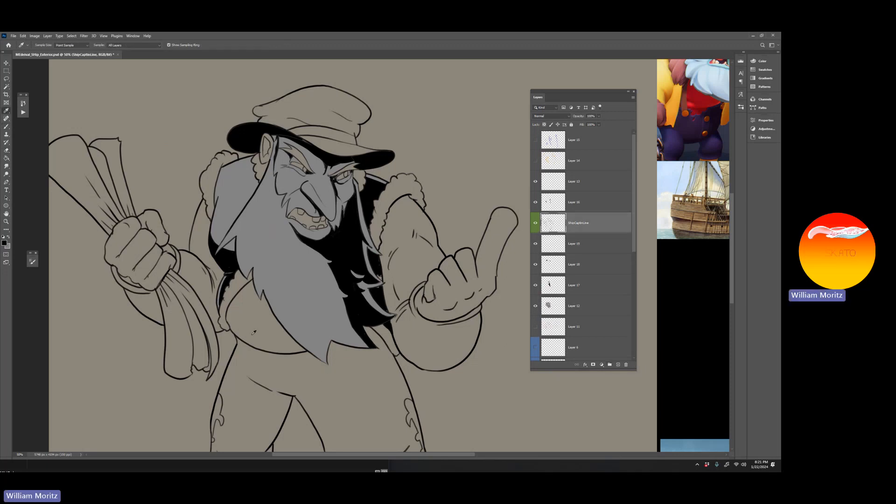
left_click(308, 291)
left_click(535, 225)
left_click(535, 225)
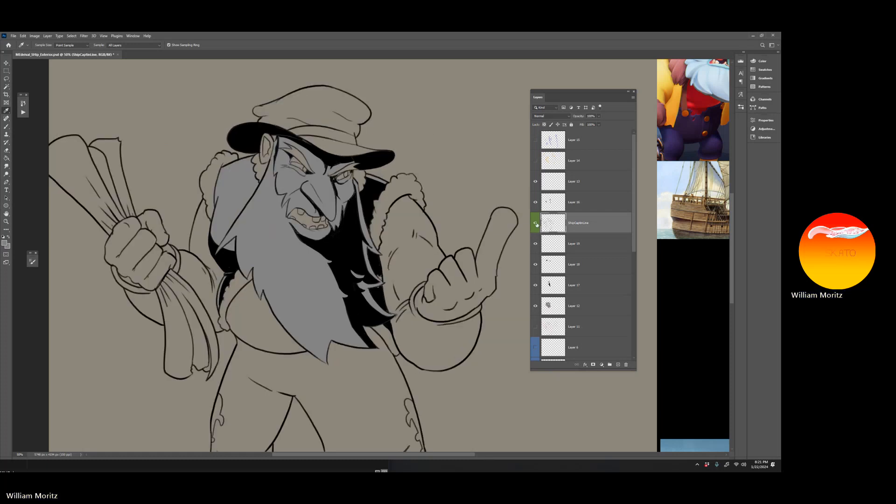
left_click(536, 224)
left_click(536, 224)
left_click(6, 87)
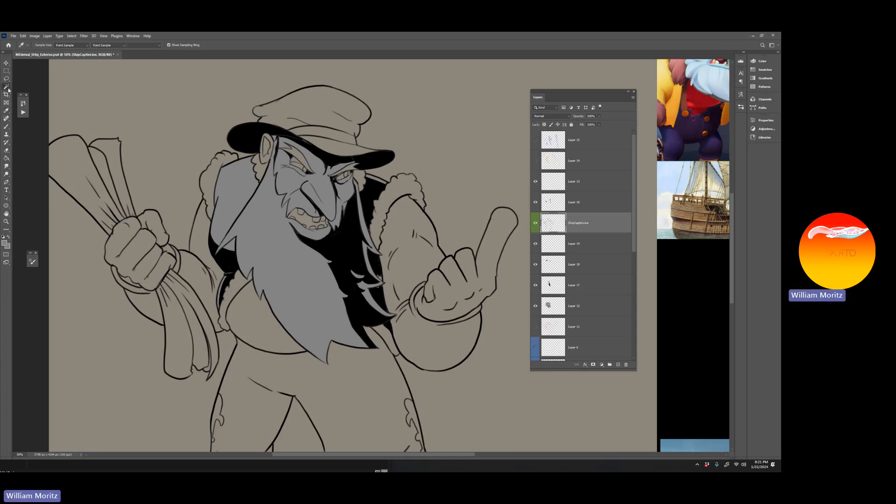
left_click(287, 108)
left_click(329, 146, "shift")
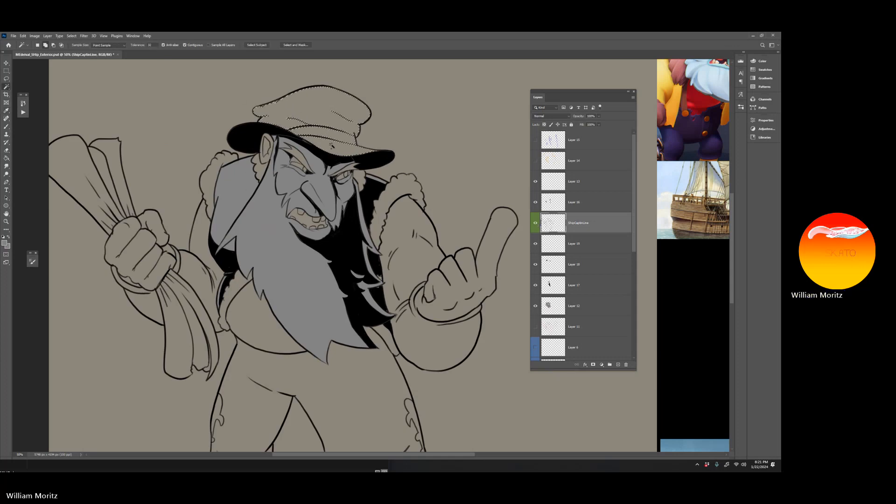
- Fill the selected hat crown and band with the sampled grey on a new layer placed directly below the line art
left_click(72, 36)
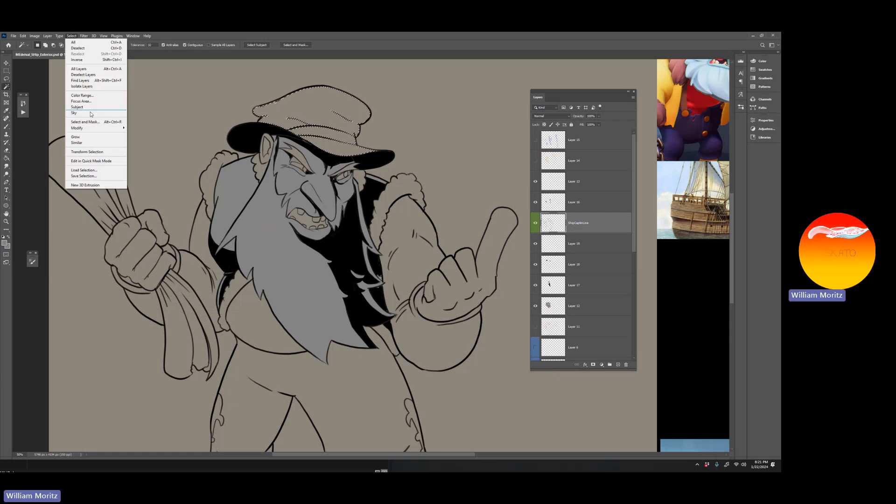
mouse_move(98, 127)
key("Escape")
key("ctrl+shift+alt+n")
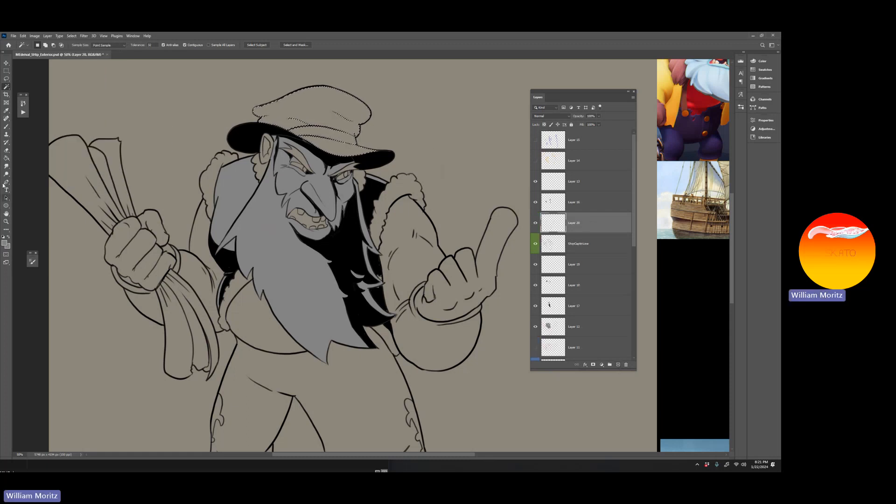
left_click(7, 158)
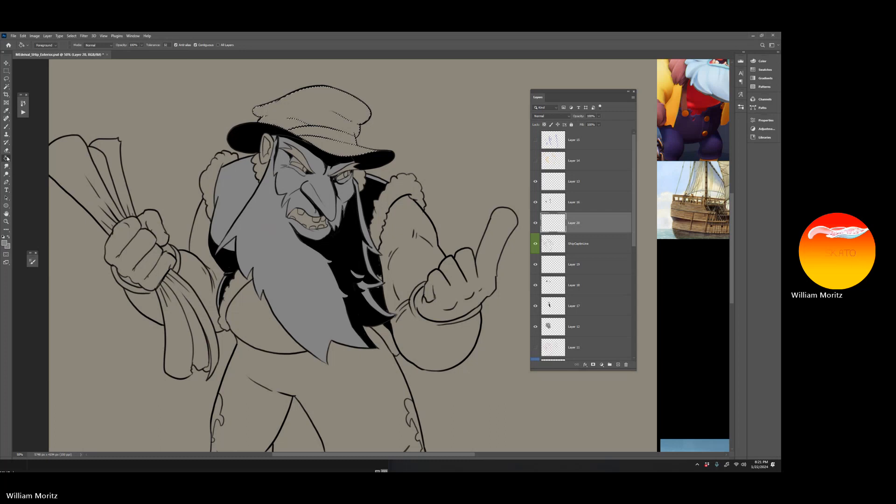
left_click(7, 79)
left_click(133, 88)
left_click_drag(558, 225, 570, 255)
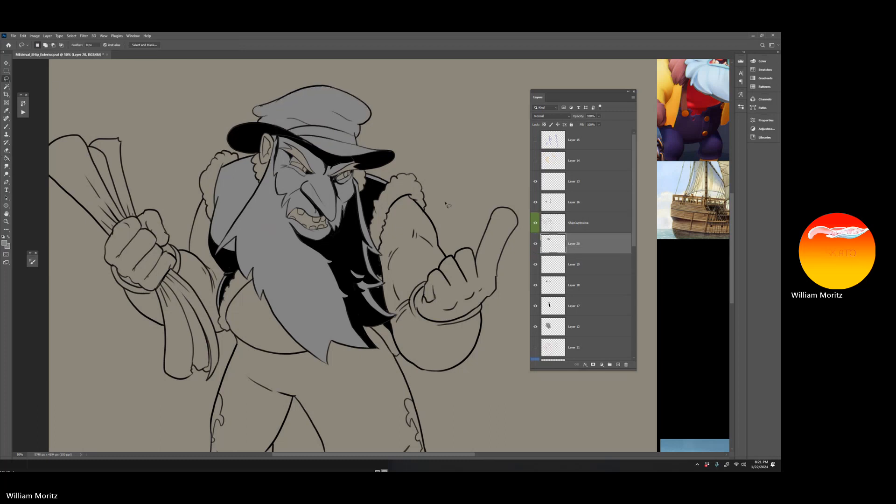
- Load the hat's grey fill as a selection and paint a black shadow along the crown's right edge on a new layer
left_click(553, 243, "ctrl")
left_click(618, 365)
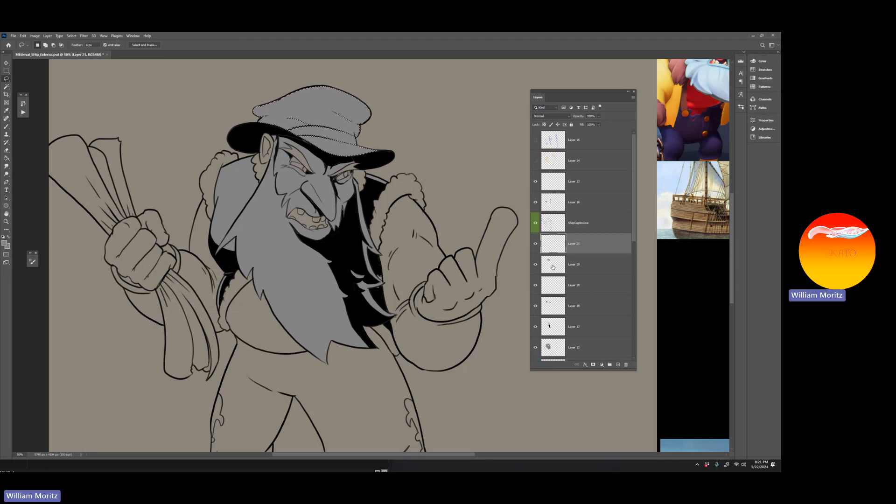
key("b")
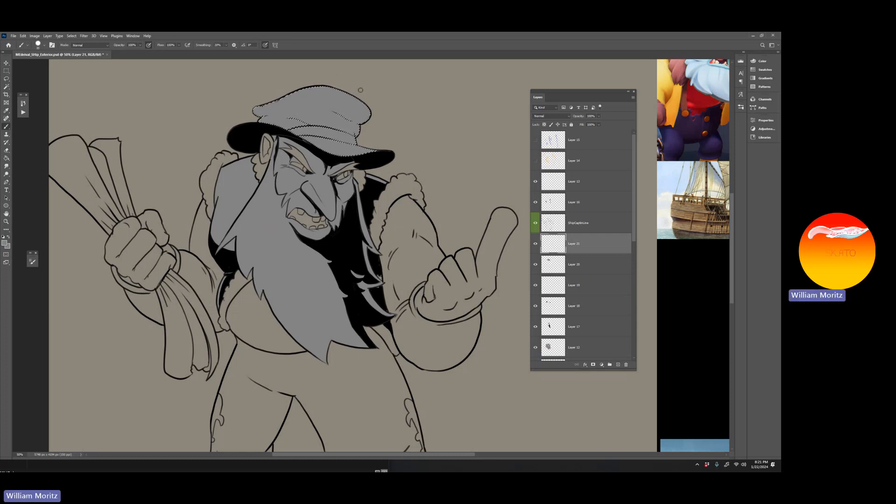
left_click(5, 243)
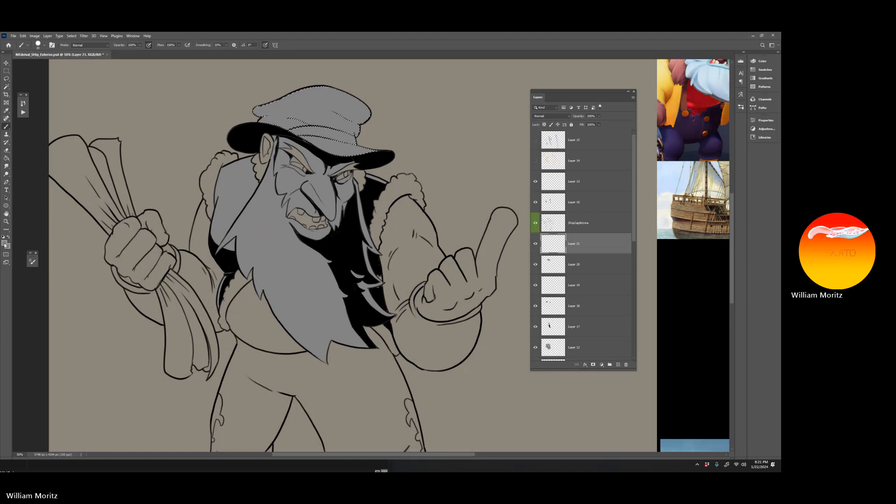
left_click(135, 420)
key("Return")
left_click_drag(363, 97, 356, 117)
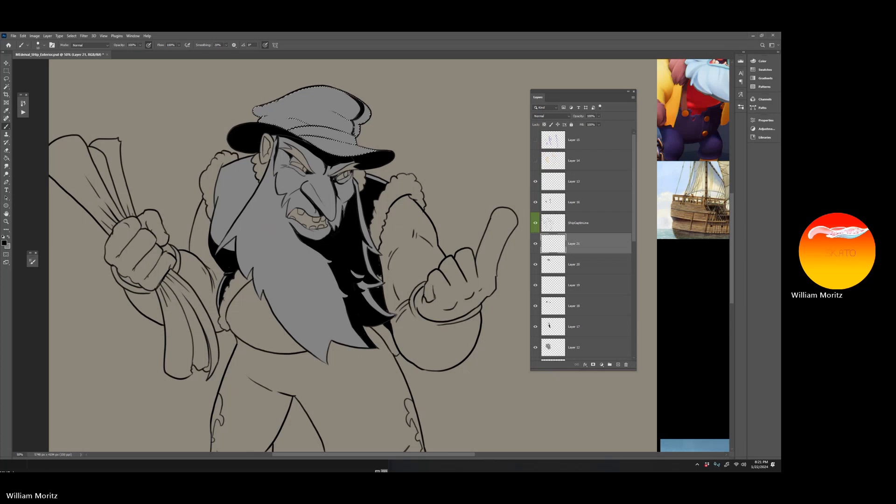
- Paint thin black fold shadows across the hat's crown and along the top of its band
key("bracketleft")
left_click_drag(335, 110, 322, 109)
key("bracketleft")
left_click_drag(298, 112, 272, 116)
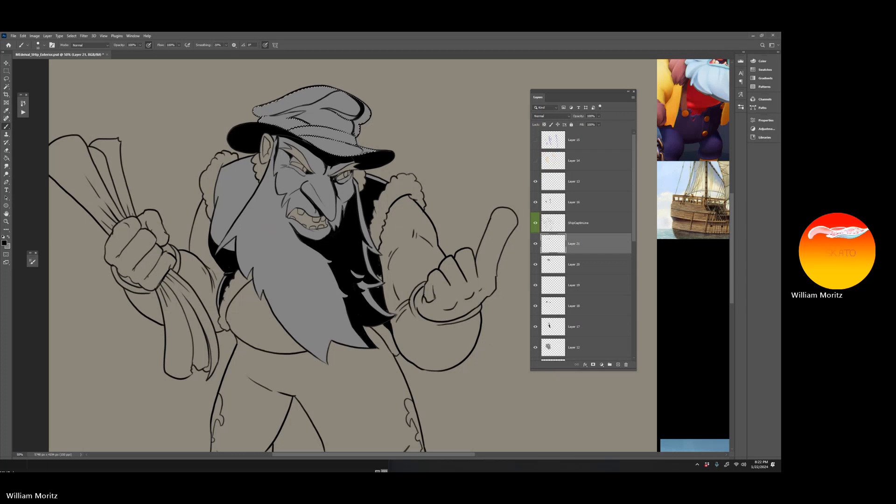
key("bracketright")
key("bracketright")
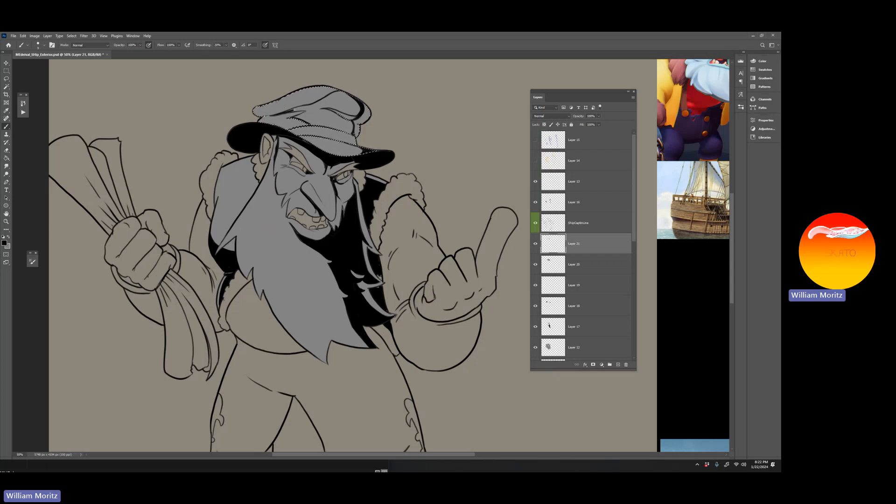
right_click(306, 125)
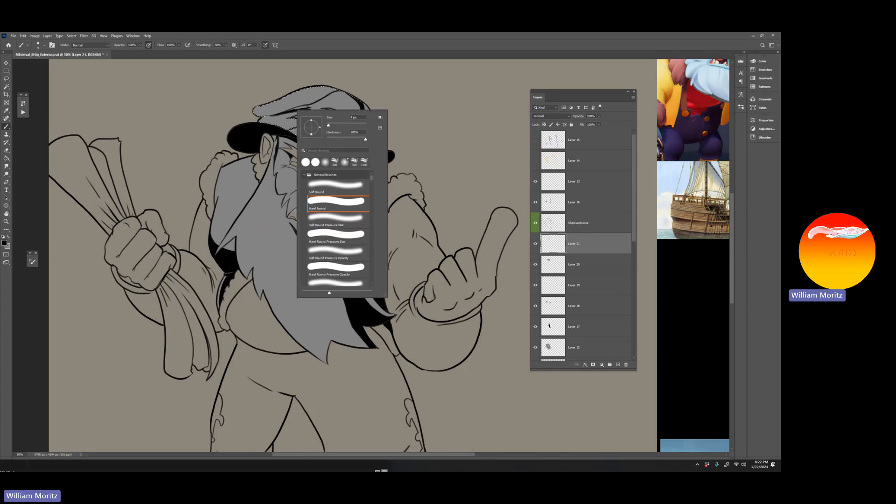
left_click(300, 108)
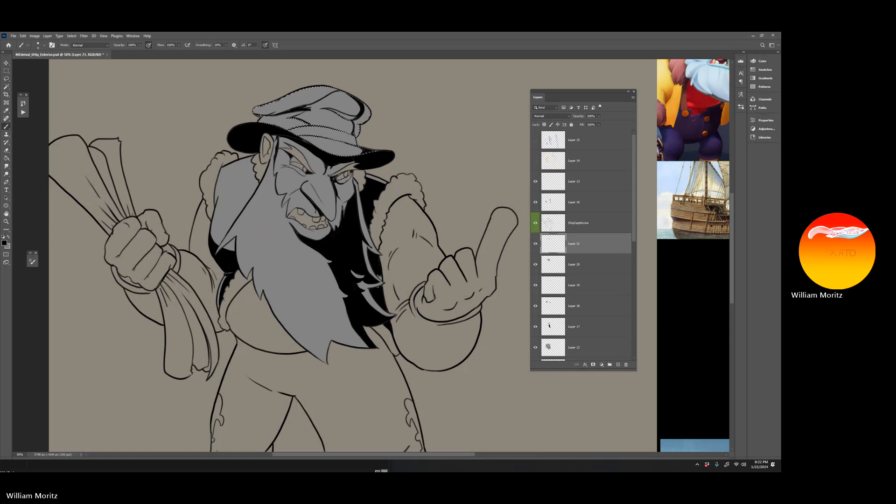
- Block in the upper right part of the hat's crown with solid black using a larger brush
key("]")
key("]")
key("]")
key("]")
key("]")
mouse_move(299, 110)
left_mouse_down()
mouse_move(340, 92)
mouse_move(355, 110)
mouse_move(317, 108)
left_mouse_up()
right_click(322, 100)
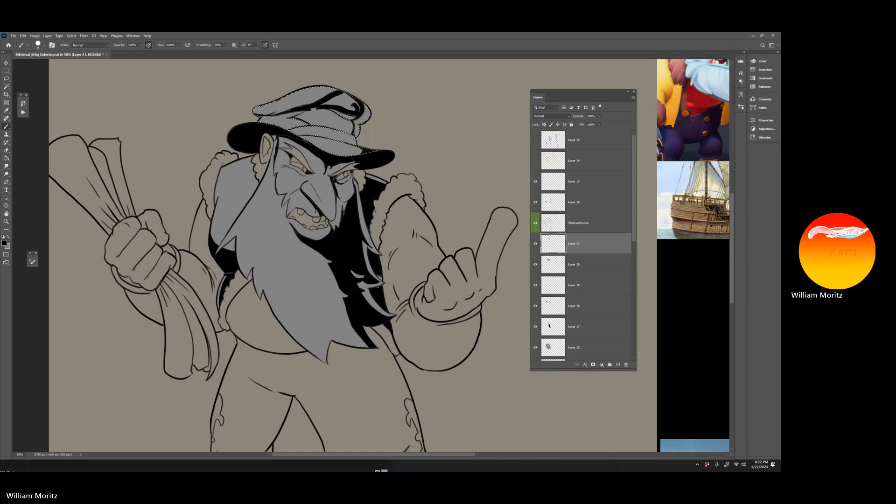
mouse_move(352, 98)
left_mouse_down()
mouse_move(358, 110)
mouse_move(341, 108)
mouse_move(349, 108)
mouse_move(340, 97)
mouse_move(327, 104)
mouse_move(334, 106)
left_mouse_up()
key("[")
right_click(335, 97)
left_click(358, 89)
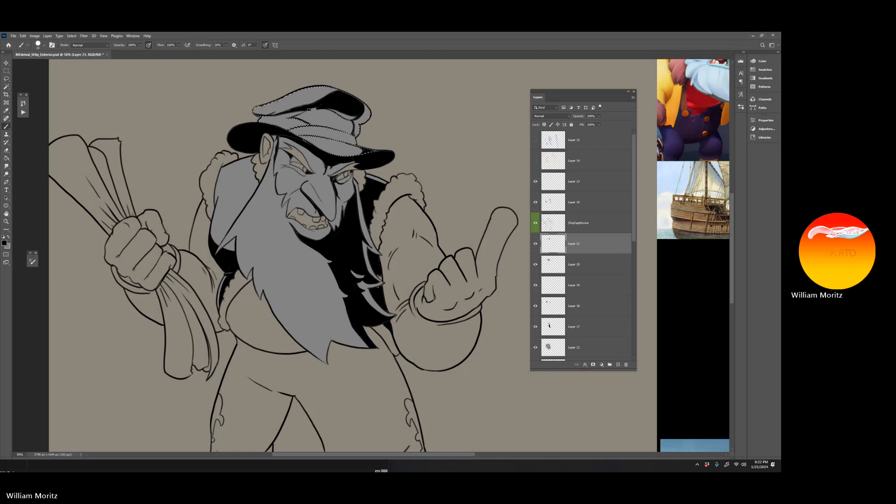
- Fill the grey gaps in the lower crown above the hat band with black and clear the hat selection
left_click_drag(296, 118, 342, 127)
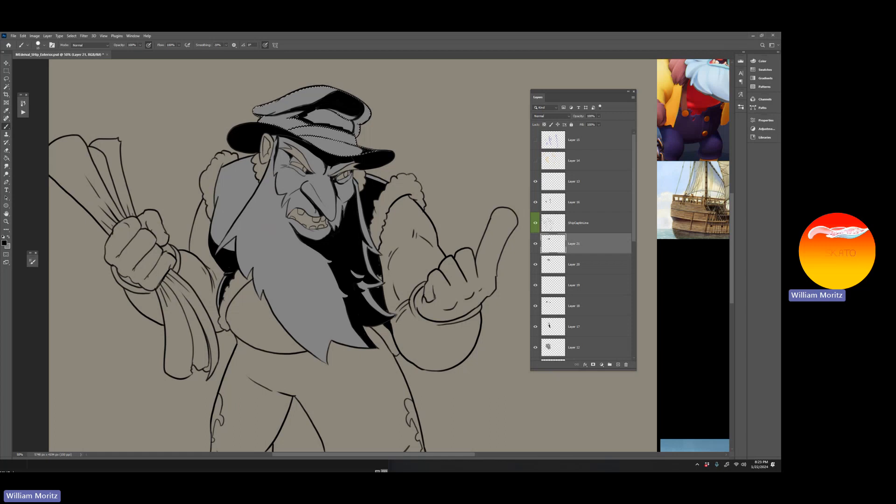
left_click_drag(308, 113, 318, 110)
left_click_drag(319, 111, 332, 110)
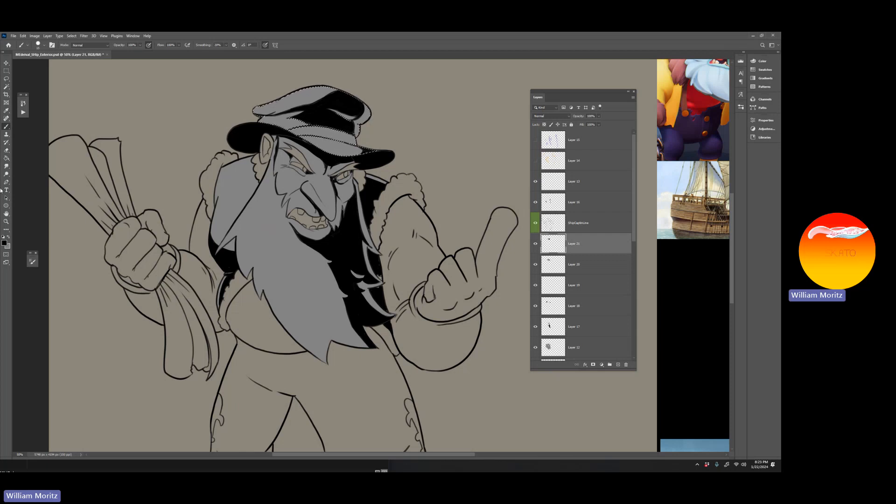
key("bracketleft")
key("bracketleft")
left_click(6, 79)
left_click(157, 88)
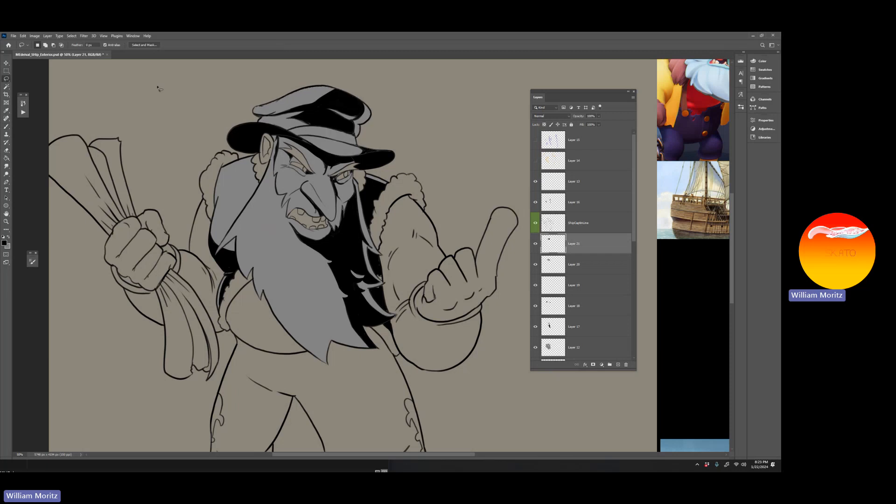
- Show the whole canvas with the captain and references and save the document
key("b")
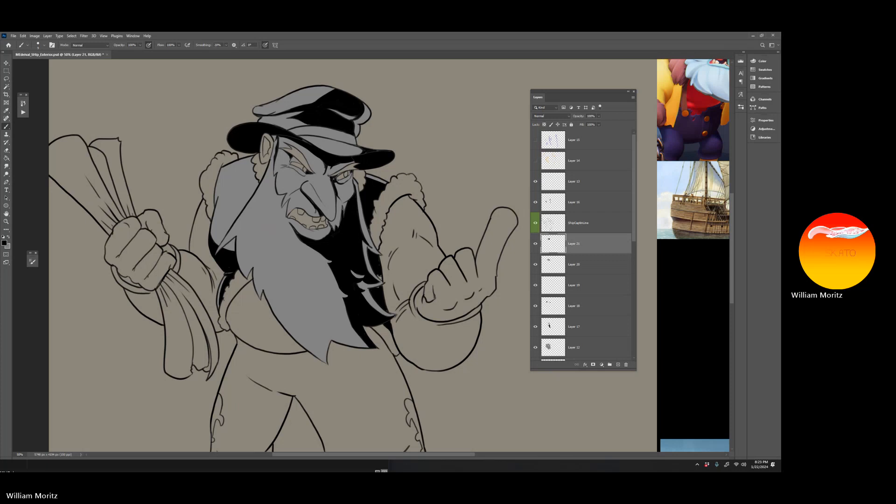
left_click(5, 222)
left_click(220, 215, "alt")
left_click(220, 216, "alt")
left_click(220, 215, "alt")
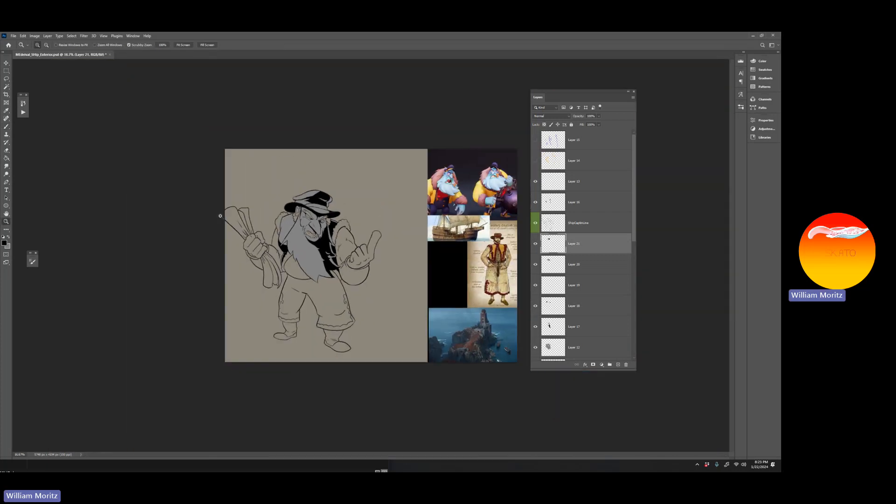
key("ctrl+s")
- Set the foreground color to white, hex ffffff
left_click(4, 242)
type("ffffff")
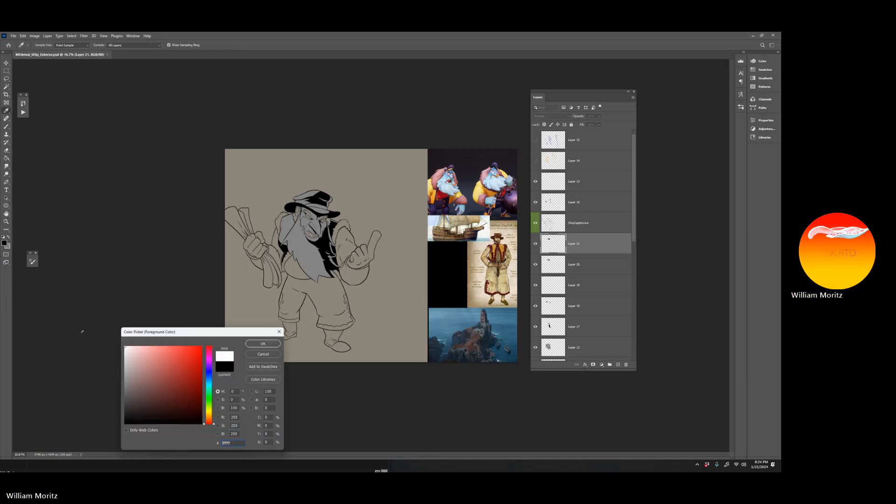
left_click(259, 346)
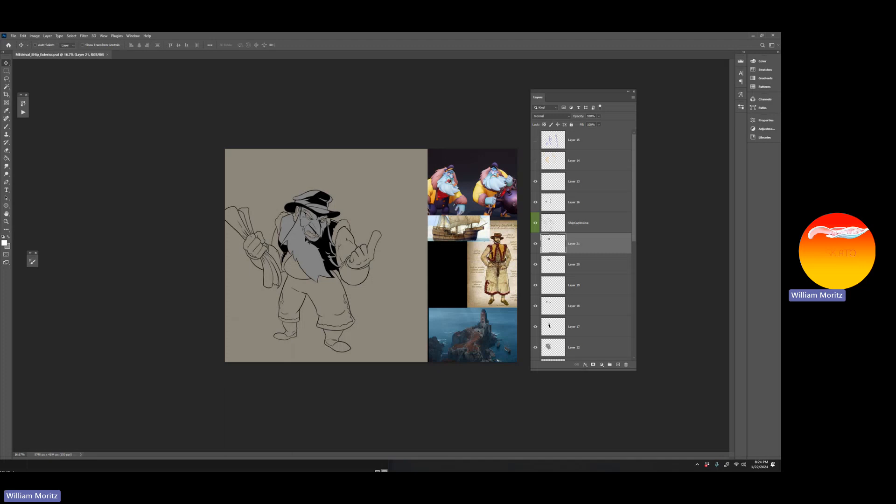
- Load the captain's grey hair and beard fill as a selection and add a new layer directly above it
right_click(302, 239)
left_click(313, 239)
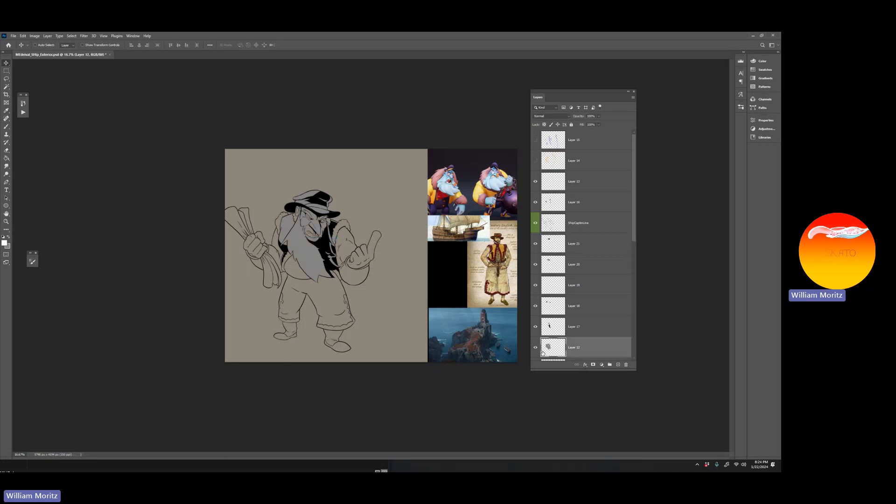
left_click(557, 353, "ctrl")
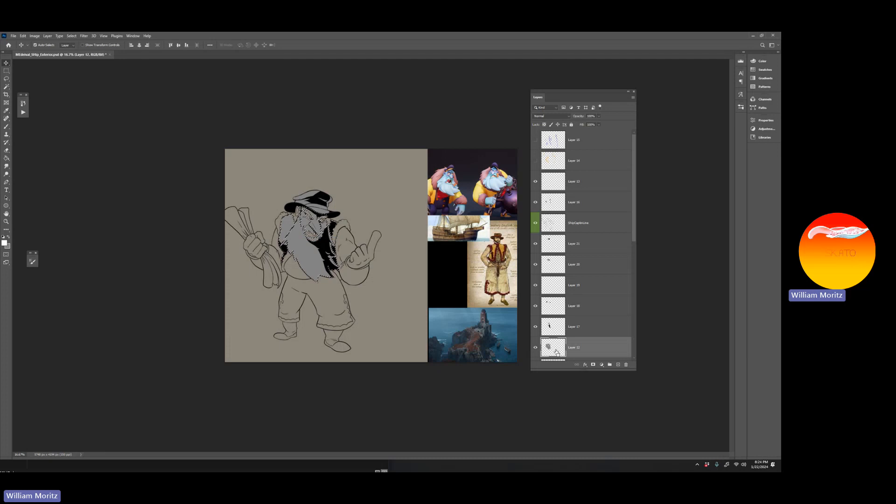
left_click(618, 364)
- Clear the selection and reload it from the grey hair and beard fill on Layer 12, keeping the new empty layer active
key("z")
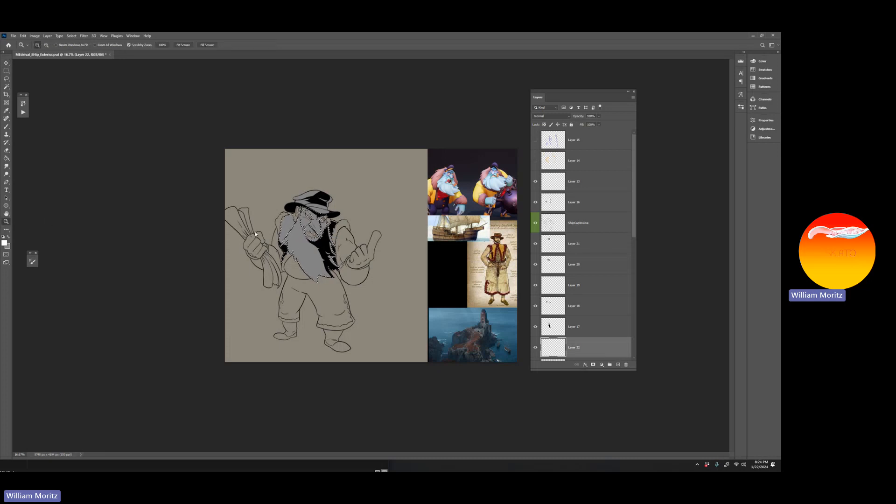
left_click(255, 231)
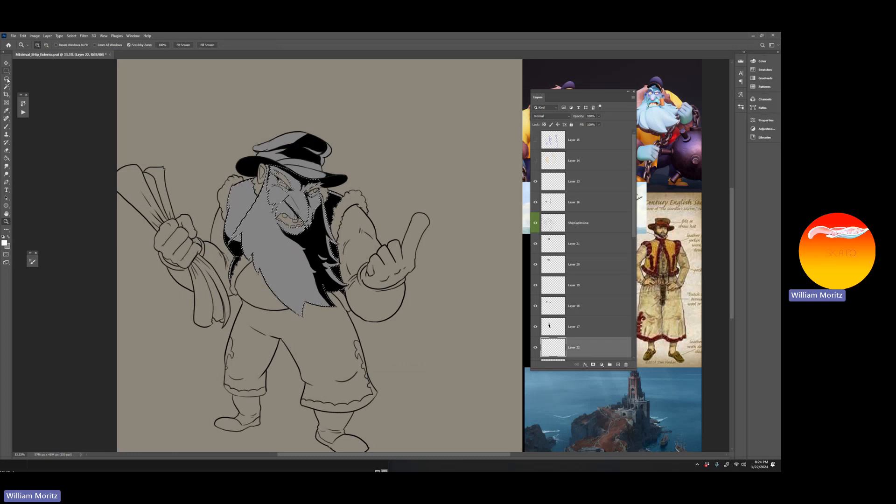
key("l")
key("ctrl+d")
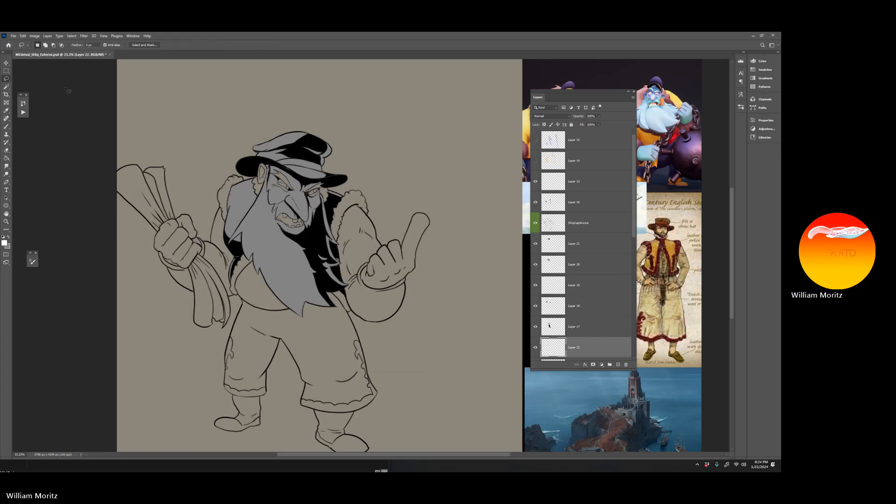
key("b")
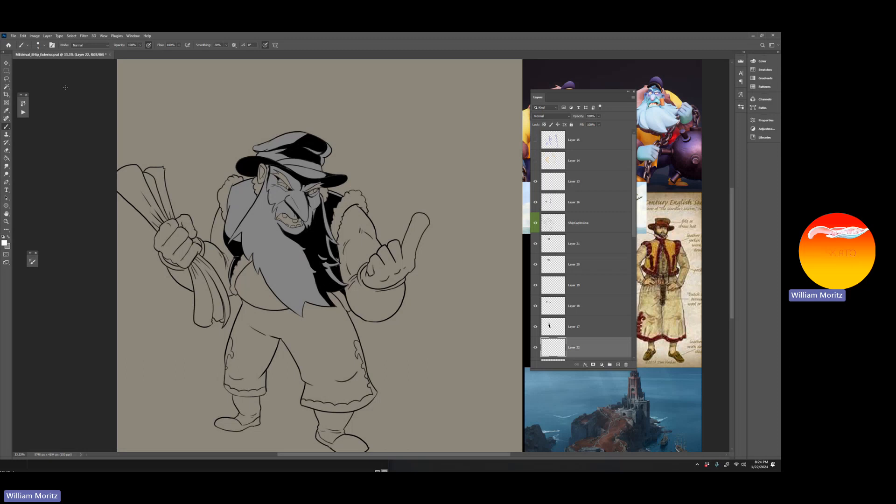
left_click(6, 221)
left_click(177, 200)
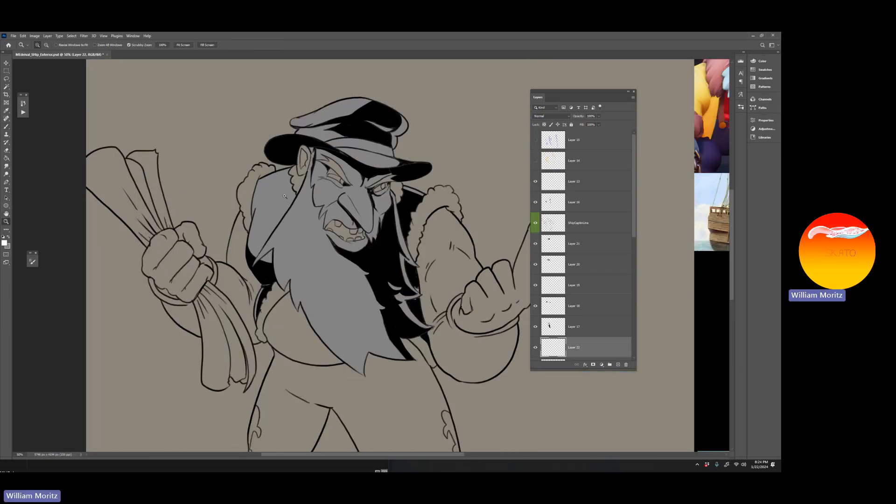
key("b")
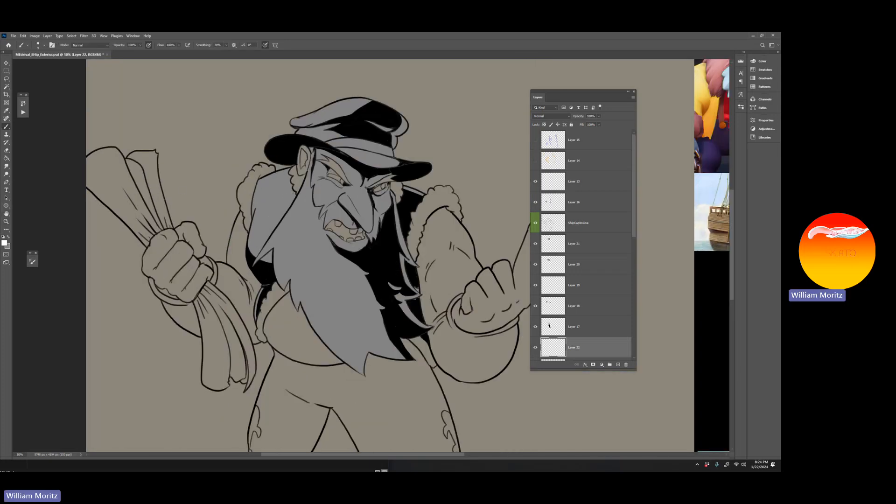
left_click(553, 351, "ctrl")
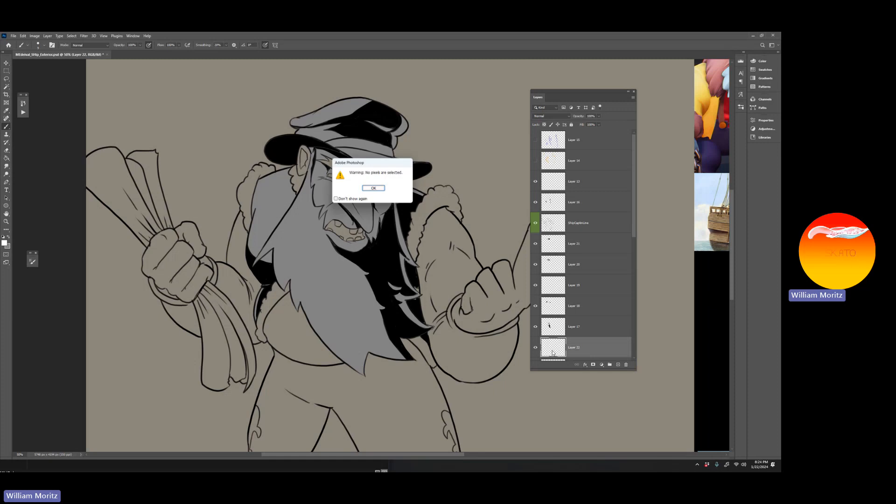
left_click(374, 188)
scroll(563, 336, "down", 1)
left_click(554, 346, "ctrl")
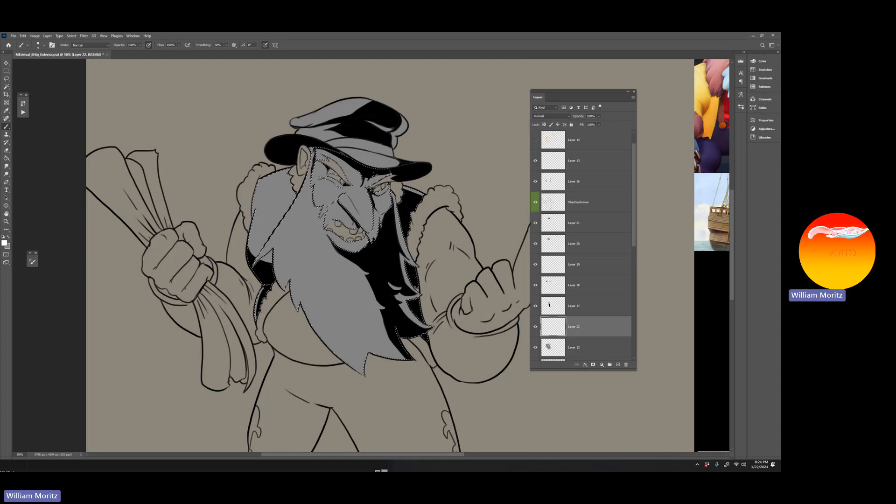
- Outline a white highlight along the edges of the broad hair section behind the captain's ear with a larger brush
key("bracketright")
key("bracketright")
mouse_move(270, 177)
left_mouse_down()
mouse_move(288, 170)
mouse_move(260, 181)
mouse_move(255, 205)
mouse_move(273, 193)
left_mouse_up()
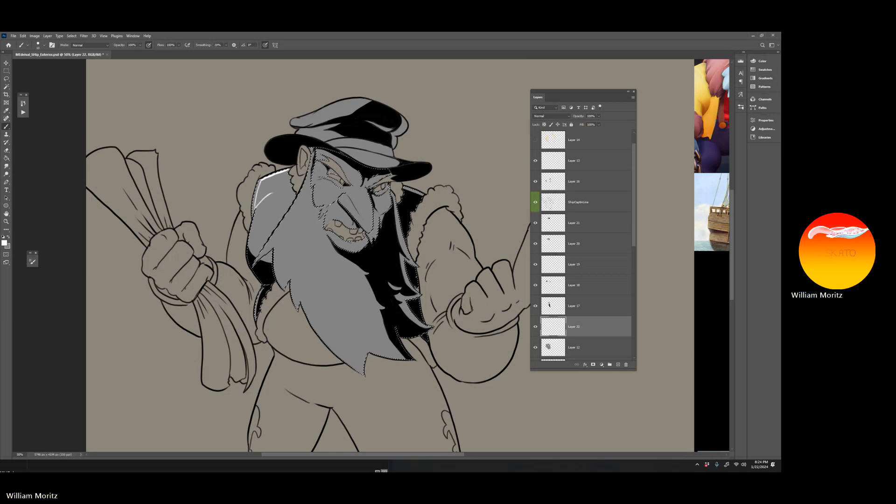
key("ctrl+z")
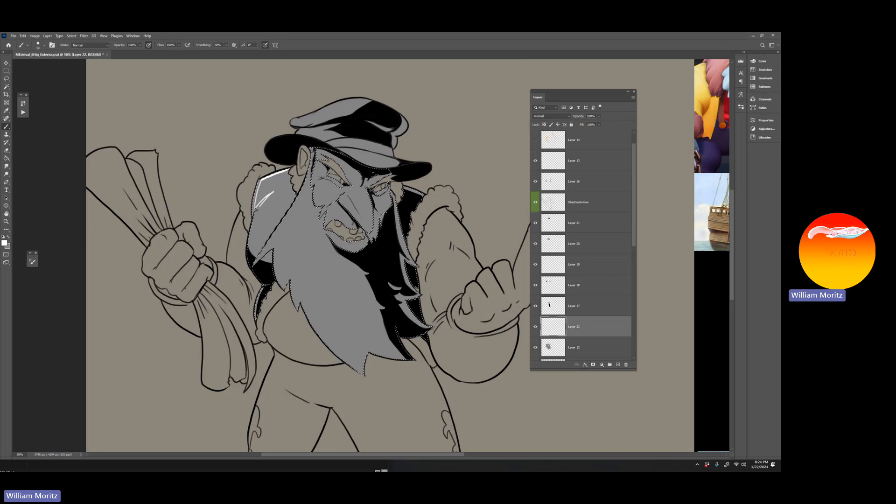
left_click_drag(255, 215, 251, 230)
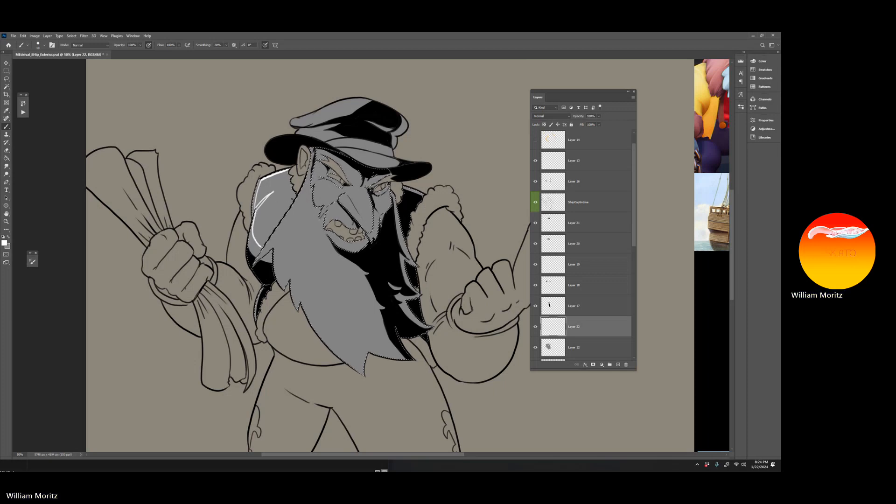
mouse_move(294, 196)
left_mouse_down()
mouse_move(270, 232)
mouse_move(293, 201)
left_mouse_up()
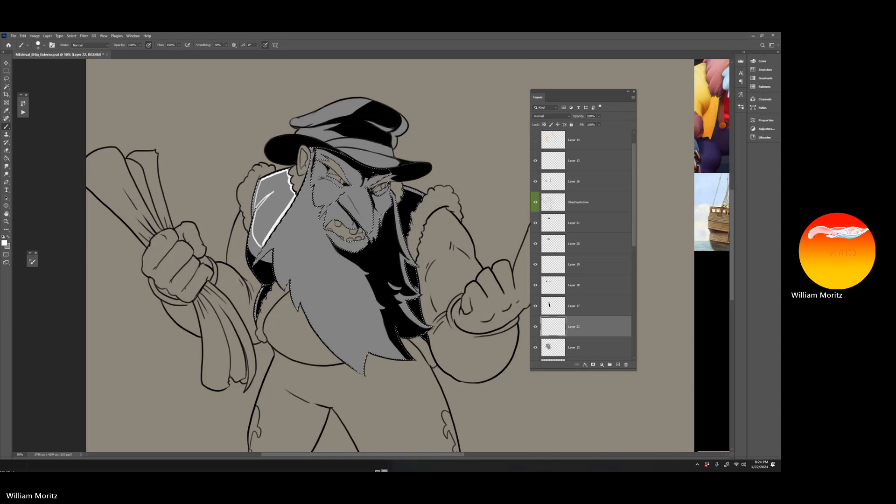
- Fill the outlined hair section behind the ear with solid white, enlarging the brush for the inner area
mouse_move(264, 180)
left_mouse_down()
mouse_move(254, 205)
mouse_move(279, 187)
mouse_move(263, 176)
mouse_move(265, 186)
mouse_move(285, 173)
mouse_move(272, 181)
left_mouse_up()
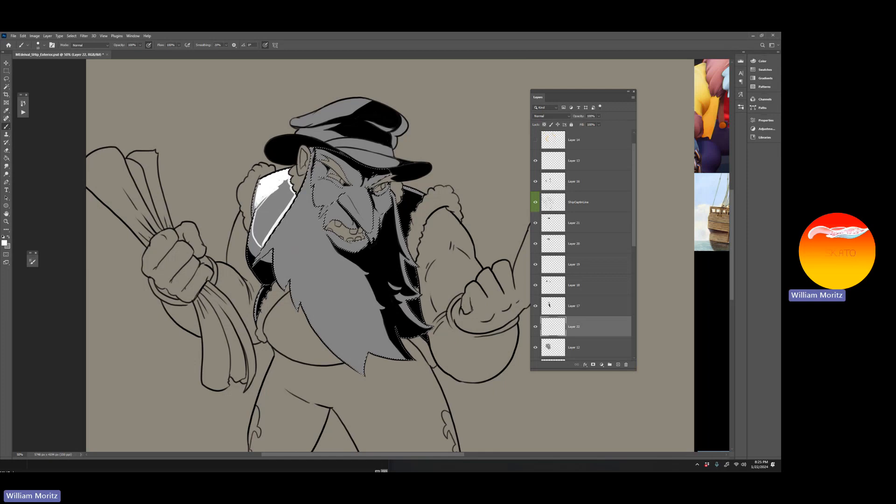
key("]")
key("]")
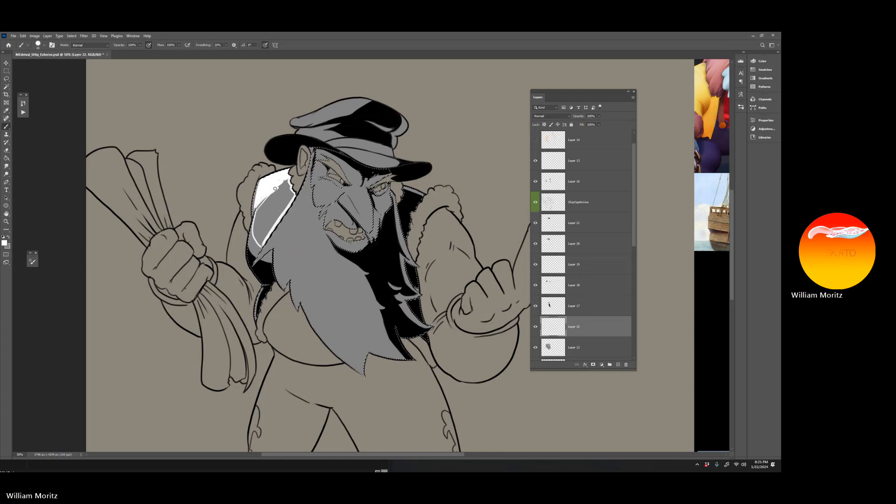
mouse_move(274, 189)
left_mouse_down()
mouse_move(257, 213)
mouse_move(261, 244)
mouse_move(291, 199)
mouse_move(287, 178)
mouse_move(293, 195)
mouse_move(285, 178)
mouse_move(258, 220)
mouse_move(261, 241)
mouse_move(285, 182)
left_mouse_up()
mouse_move(266, 212)
left_mouse_down()
mouse_move(282, 187)
mouse_move(280, 208)
mouse_move(286, 182)
left_mouse_up()
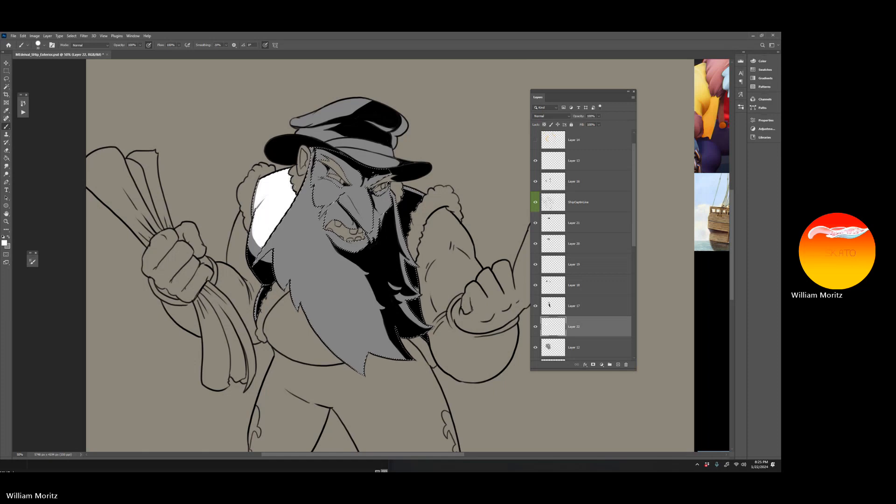
- With a small brush, line the beard's edge below the ear in white and sketch jagged highlight tips across the upper beard
key("bracketleft")
key("bracketleft")
key("bracketleft")
key("bracketleft")
key("bracketleft")
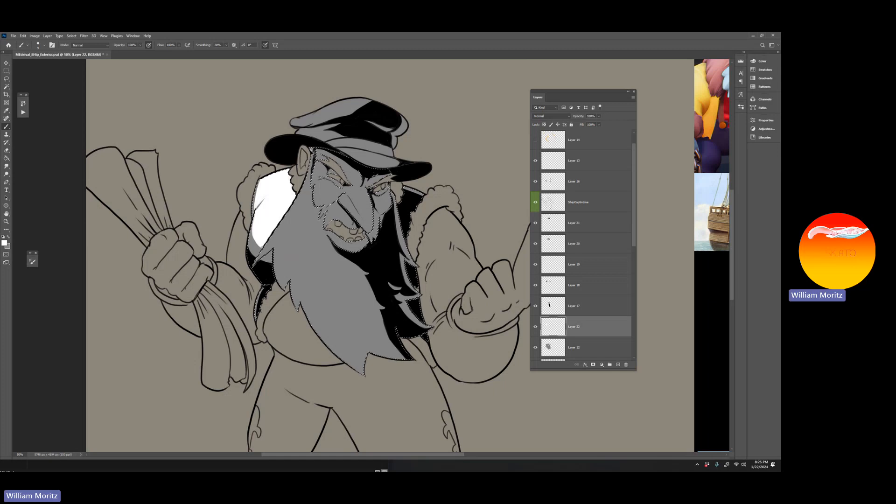
mouse_move(310, 161)
left_mouse_down()
mouse_move(293, 210)
mouse_move(255, 264)
left_mouse_up()
left_click_drag(298, 195, 282, 222)
mouse_move(330, 248)
left_mouse_down()
mouse_move(317, 278)
mouse_move(310, 250)
mouse_move(307, 271)
left_mouse_up()
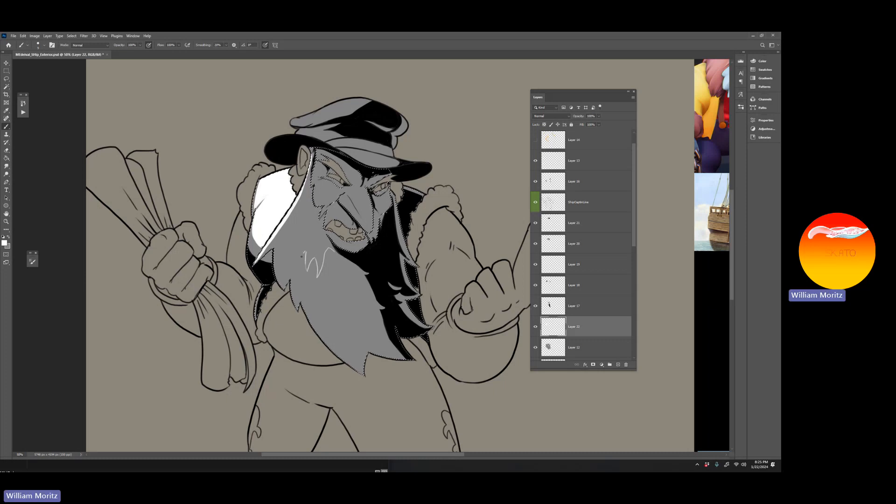
left_click_drag(305, 252, 295, 274)
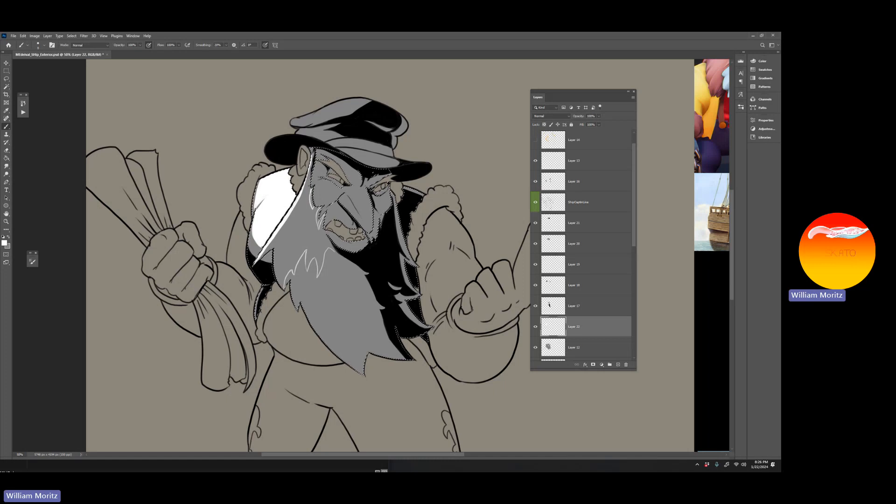
- Thicken the white highlight along the beard's inner edge from the temple past the cheek to below the mouth
key("bracketright")
key("bracketright")
left_click_drag(314, 153, 312, 214)
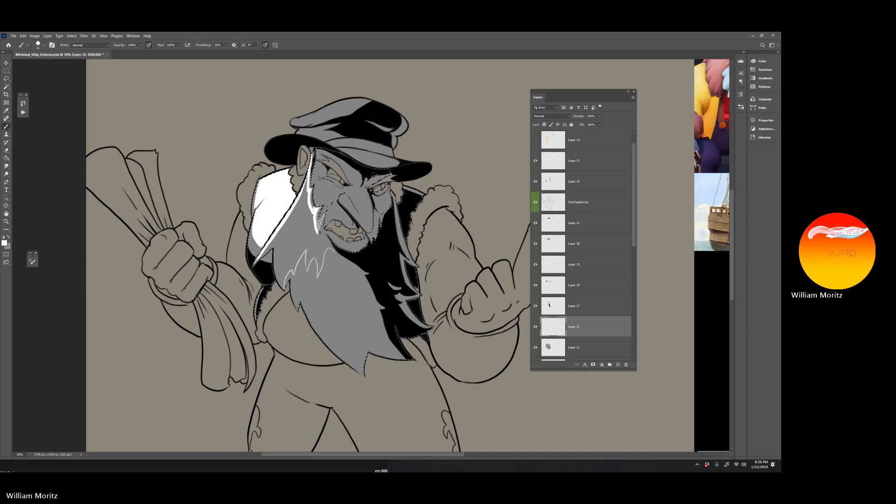
key("bracketleft")
key("bracketleft")
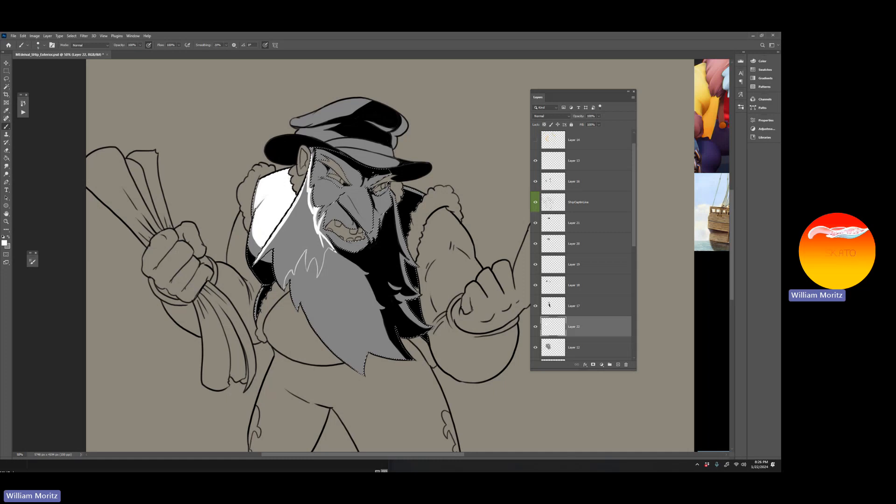
key("]")
key("]")
left_click_drag(322, 233, 333, 249)
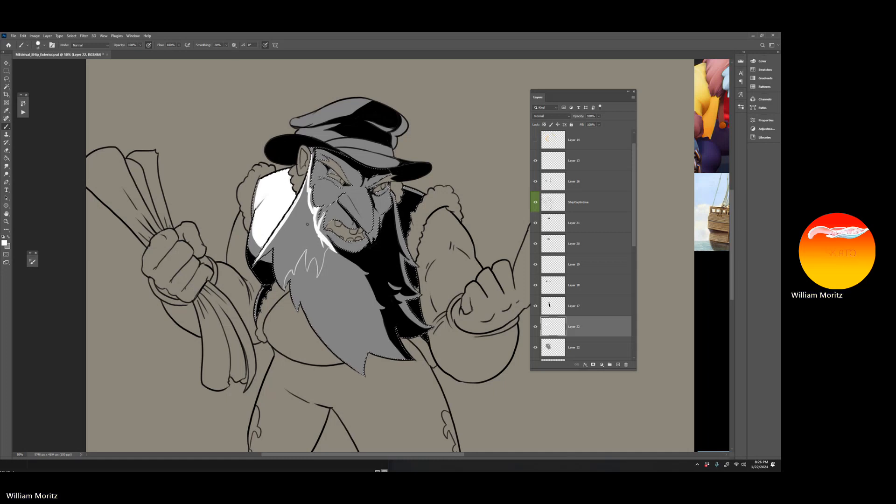
- Paint white strands along the beard's outer tufts and thicken the jagged highlight tips across the upper beard
left_click_drag(265, 249, 284, 234)
mouse_move(276, 244)
left_mouse_down()
mouse_move(279, 275)
mouse_move(279, 238)
mouse_move(284, 287)
mouse_move(293, 265)
left_mouse_up()
key("bracketleft")
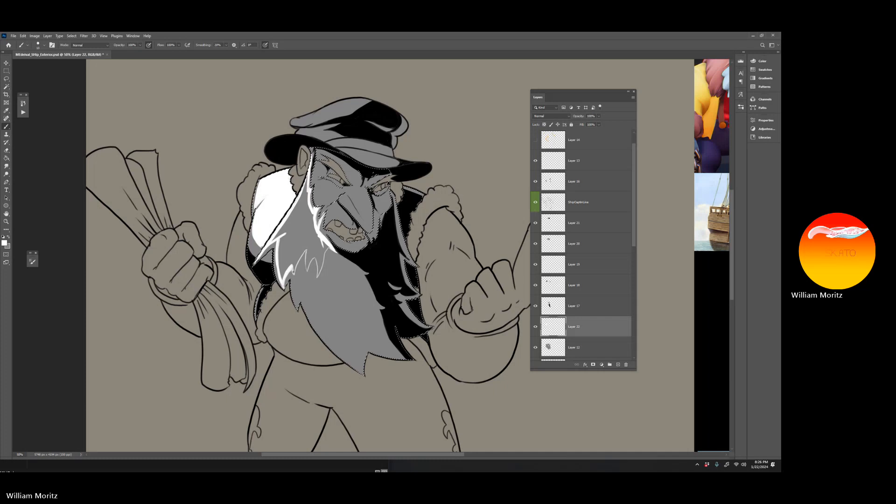
key("bracketright")
mouse_move(293, 267)
left_mouse_down()
mouse_move(306, 246)
mouse_move(282, 278)
mouse_move(293, 253)
mouse_move(308, 246)
mouse_move(307, 271)
mouse_move(317, 238)
mouse_move(316, 278)
mouse_move(322, 257)
left_mouse_up()
key("bracketleft")
key("bracketleft")
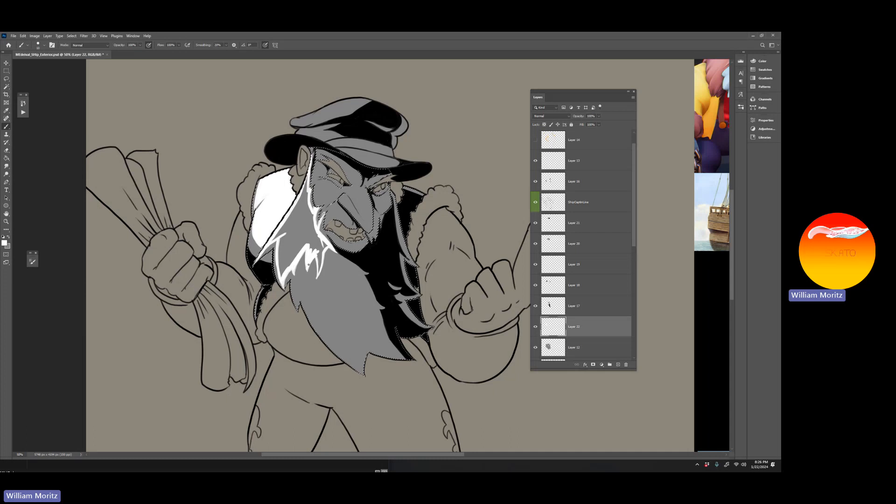
- Widen the white highlight beside the ear and extend it down to the central beard tips
key("bracketright")
key("bracketright")
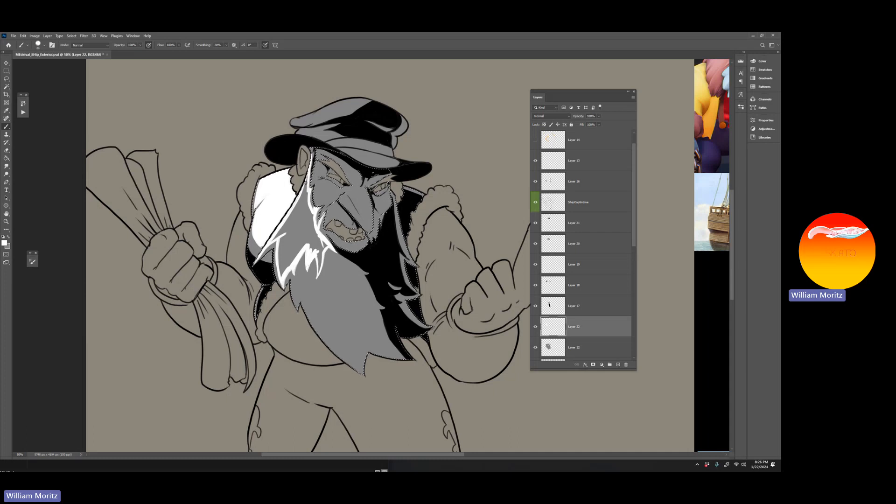
mouse_move(306, 182)
left_mouse_down()
mouse_move(273, 239)
mouse_move(288, 228)
mouse_move(306, 182)
left_mouse_up()
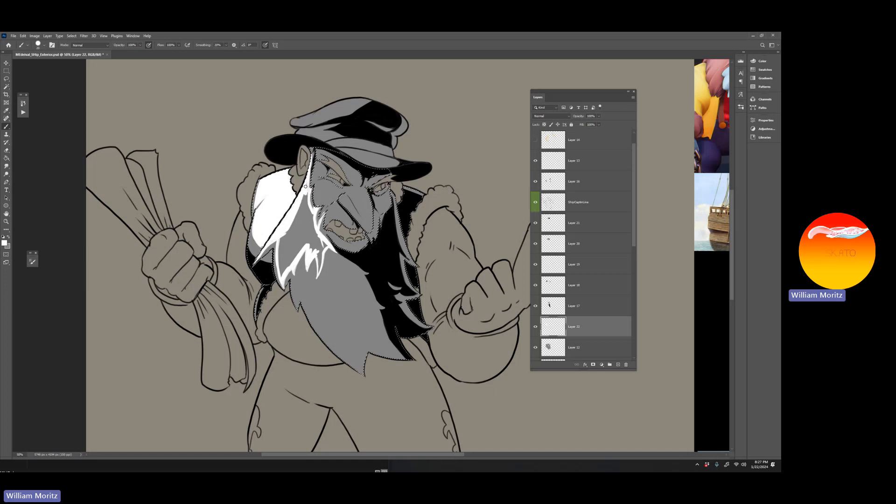
mouse_move(307, 202)
left_mouse_down()
mouse_move(324, 249)
mouse_move(318, 273)
left_mouse_up()
key("[")
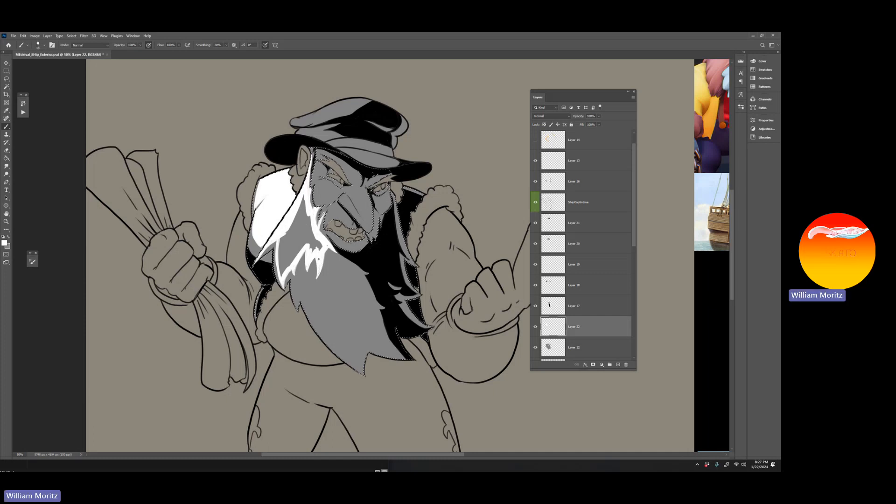
key("bracketright")
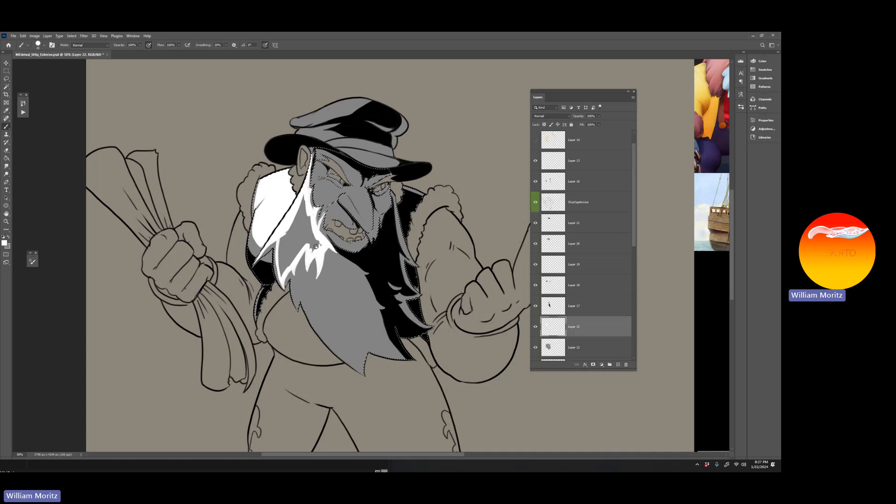
- Fill the remaining grey inside the upper beard highlight with solid white and clear the beard selection
mouse_move(311, 230)
left_mouse_down()
mouse_move(302, 203)
mouse_move(317, 245)
mouse_move(299, 220)
mouse_move(303, 240)
mouse_move(312, 240)
mouse_move(286, 265)
mouse_move(300, 214)
mouse_move(310, 231)
left_mouse_up()
key("bracketright")
key("bracketright")
key("bracketright")
key("bracketright")
key("bracketright")
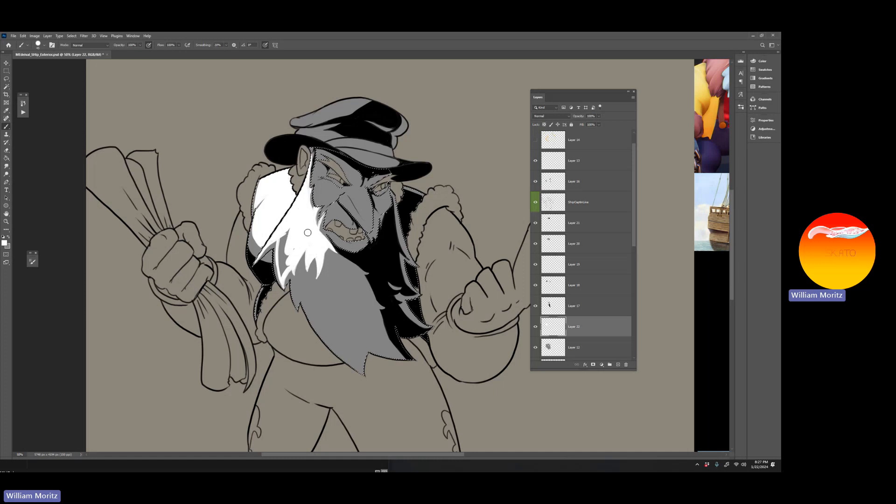
key("bracketleft")
key("bracketleft")
key("bracketleft")
left_click_drag(282, 273, 288, 223)
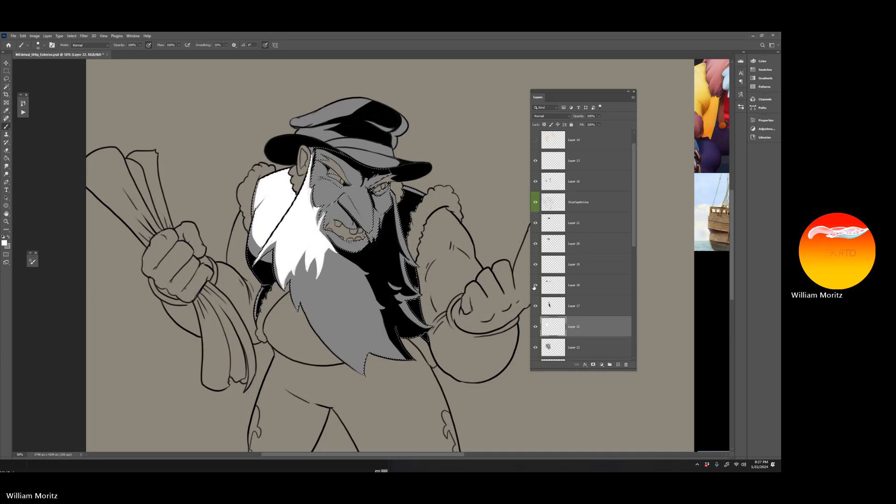
left_click(6, 70)
left_click(22, 70)
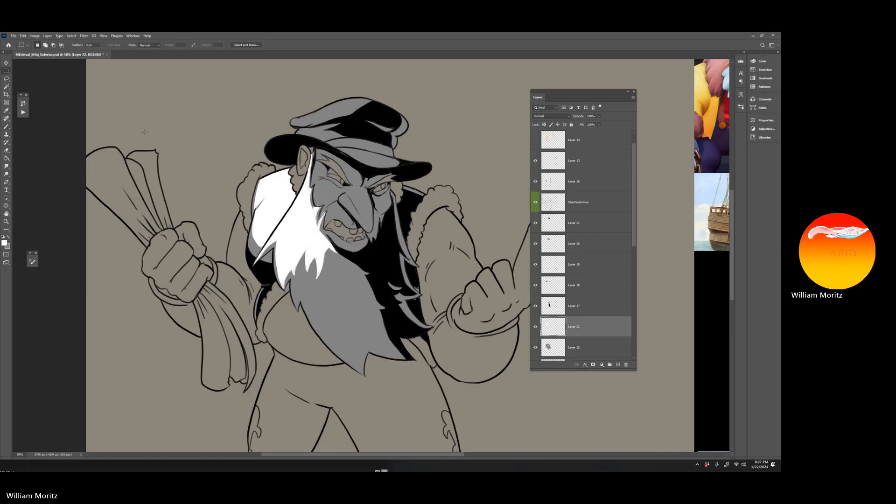
- Load the hat's grey fill on Layer 20 as a selection and add a new layer above it
key("v")
right_click(325, 121)
left_click(343, 124)
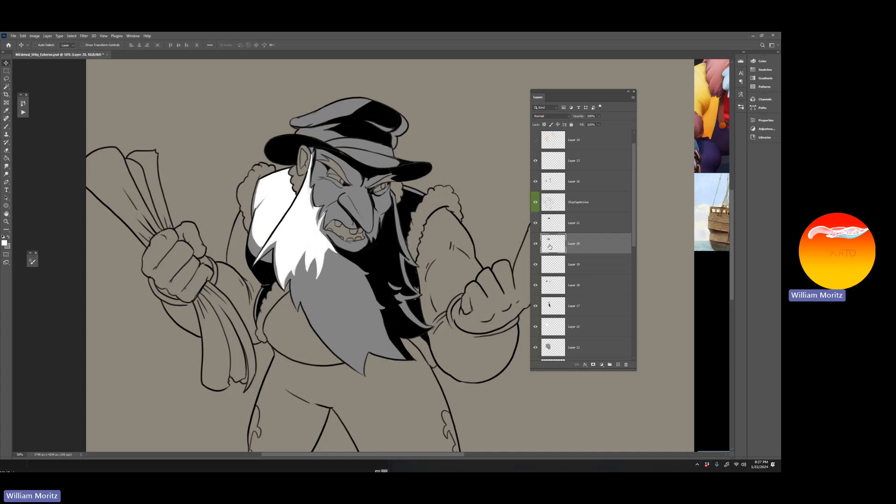
left_click(550, 247, "ctrl")
left_click(618, 364)
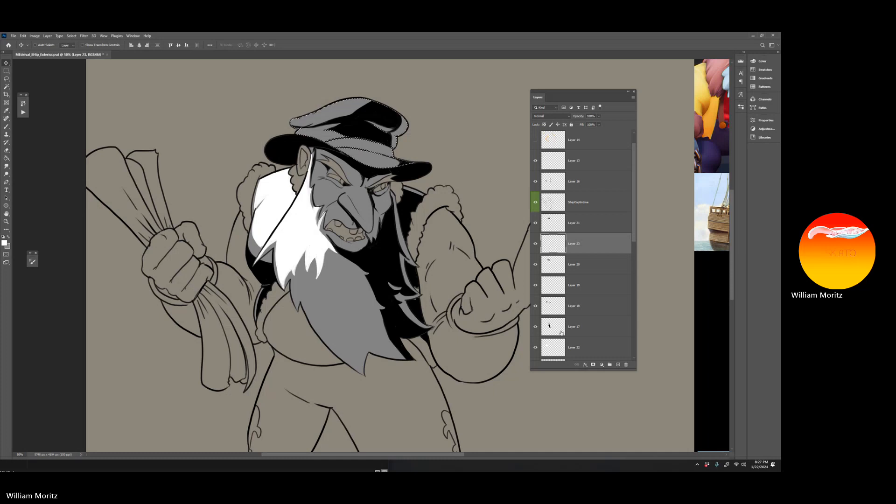
- Paint white highlights along the upper edge and side folds of the hat's crown inside the selection
key("b")
mouse_move(371, 99)
left_mouse_down()
mouse_move(303, 120)
mouse_move(284, 115)
left_mouse_up()
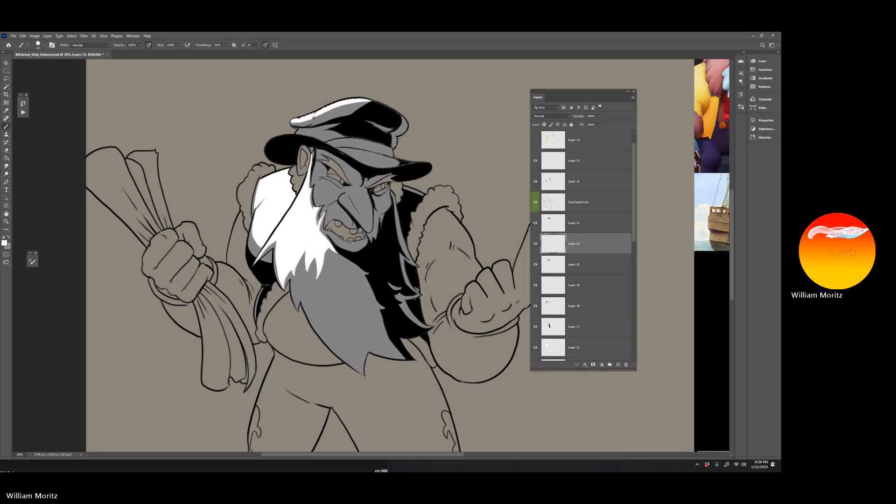
key("bracketleft")
key("bracketleft")
key("bracketleft")
key("bracketleft")
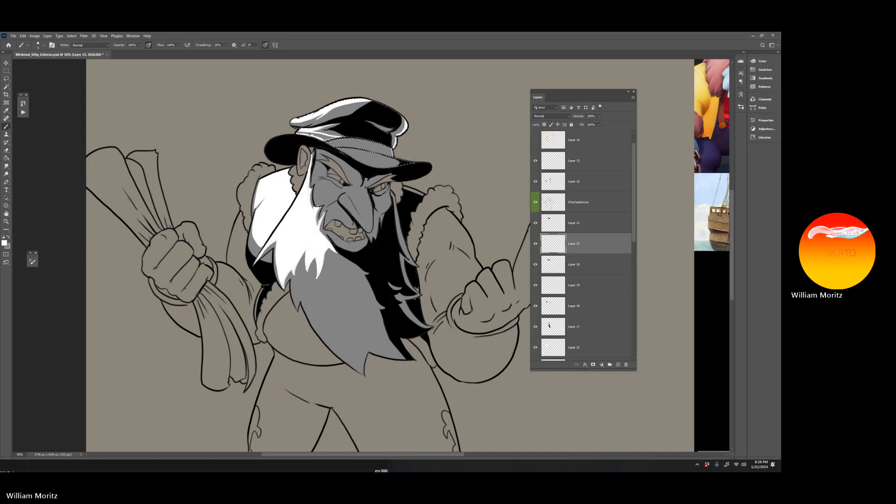
- Paint the white highlights on the hat's lower folds and the band above the brim, and clear the hat selection
left_click_drag(296, 133, 331, 137)
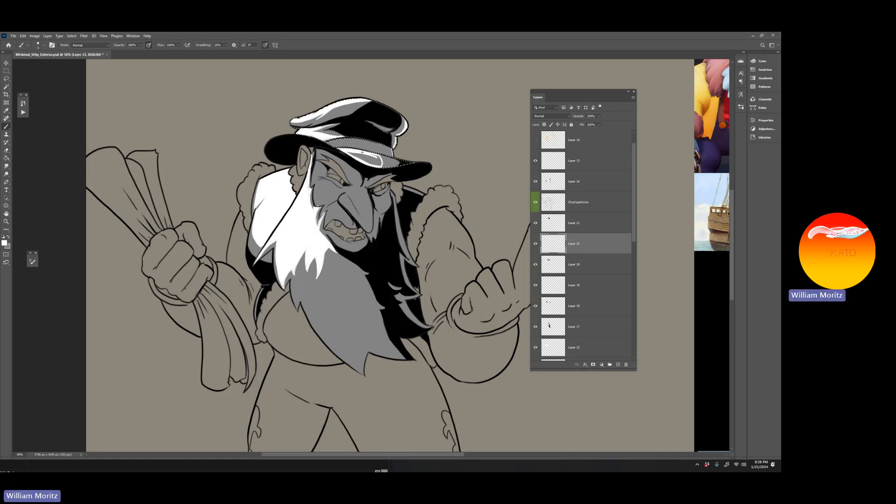
key("bracketright")
key("bracketright")
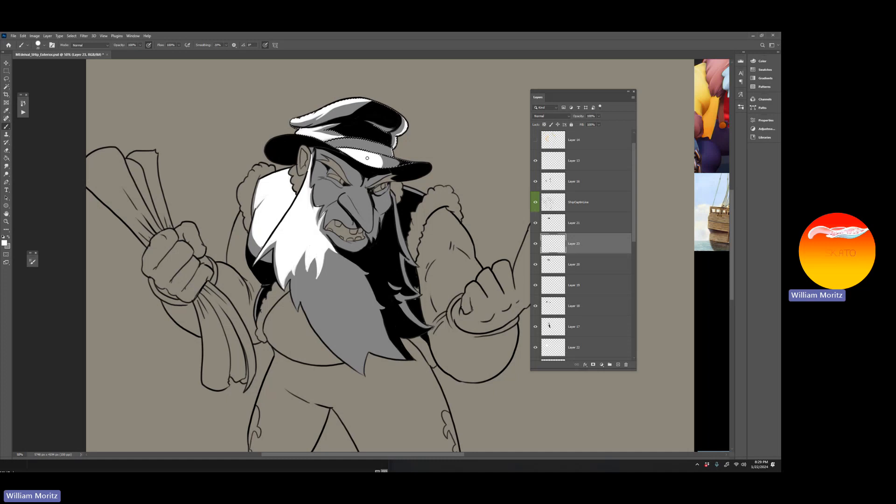
left_click(6, 149)
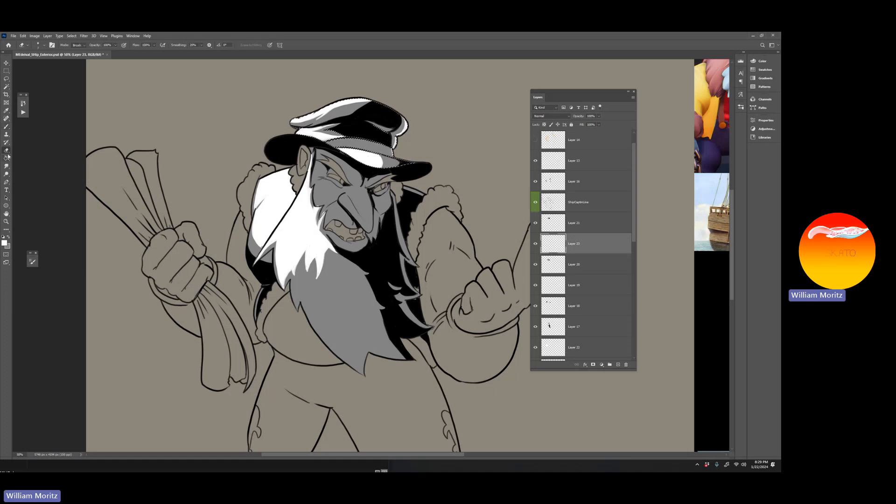
left_click(6, 70)
left_click(94, 106)
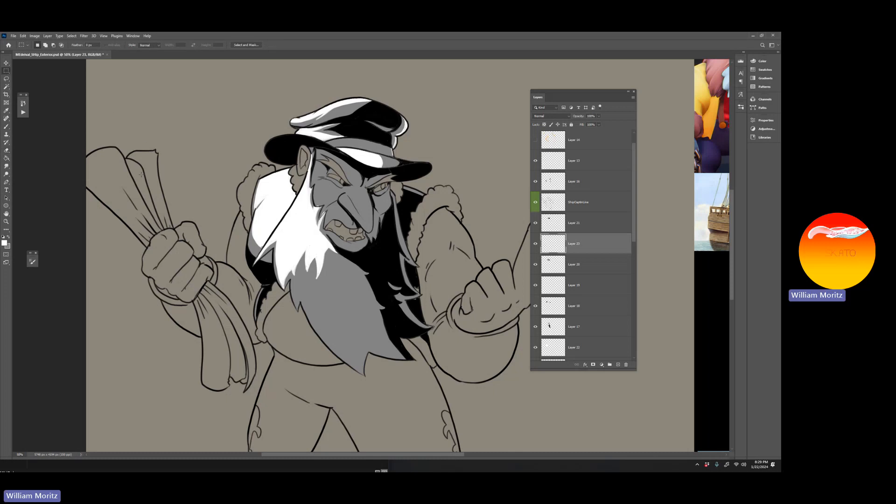
- Lasso the front edge of the hat's brim on the captain's line art layer and copy it to a new layer
key("v")
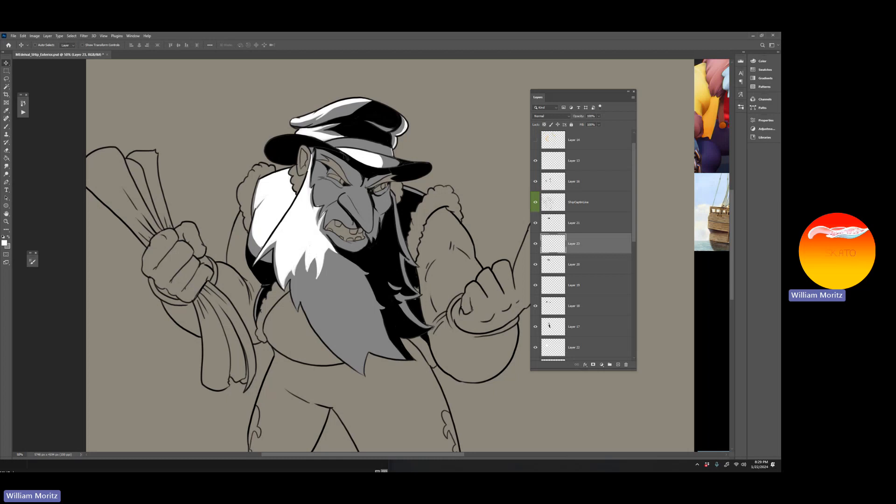
right_click(352, 159)
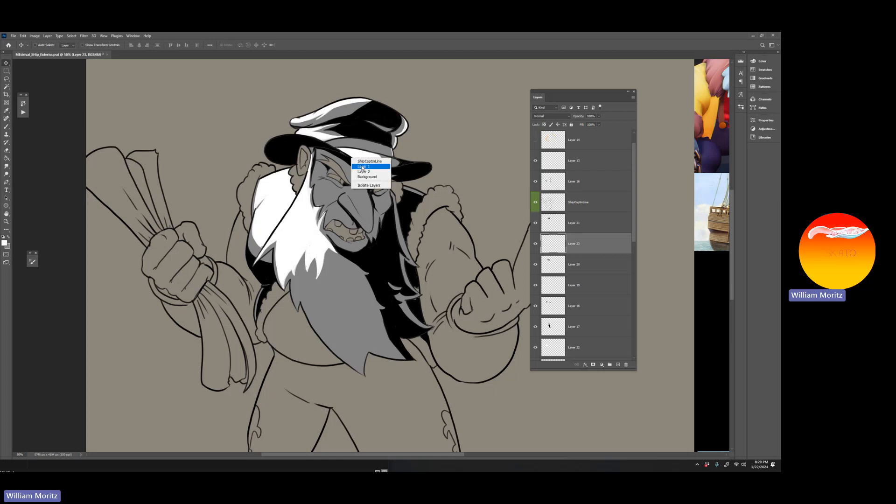
left_click(366, 186)
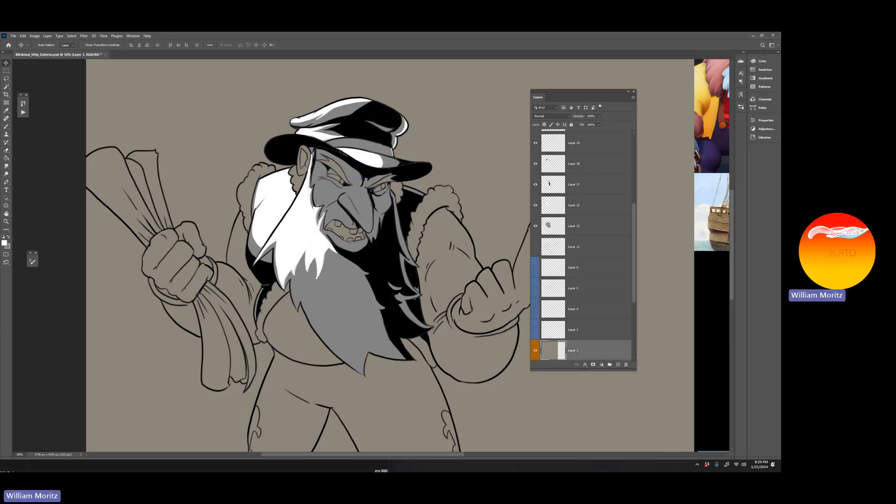
right_click(339, 151)
right_click(339, 151)
left_click(345, 154)
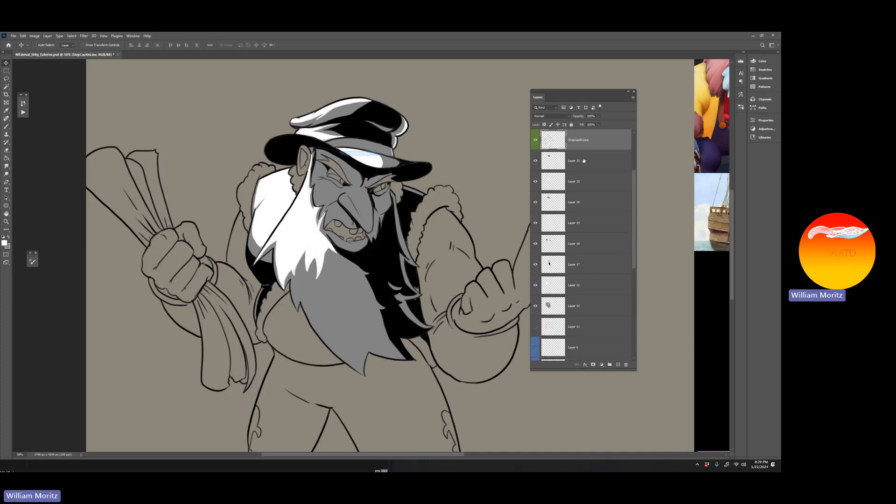
left_click(7, 78)
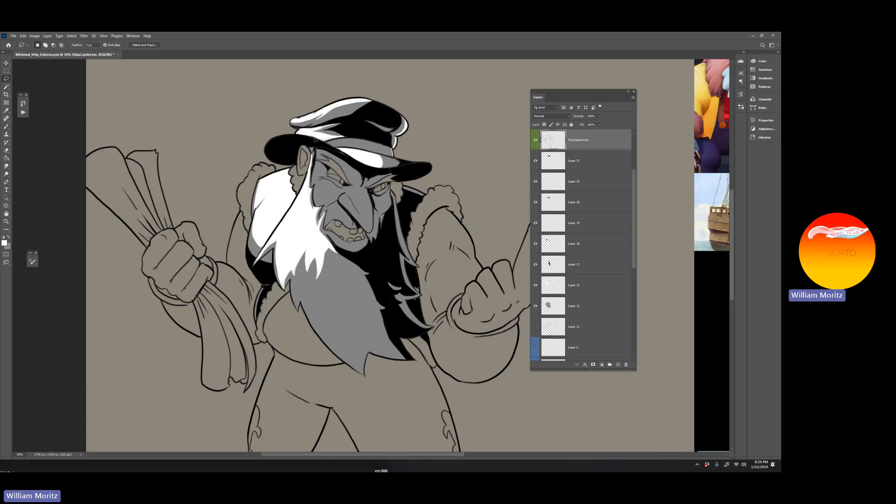
mouse_move(304, 136)
left_mouse_down()
mouse_move(372, 171)
mouse_move(434, 168)
mouse_move(384, 170)
mouse_move(304, 135)
left_mouse_up()
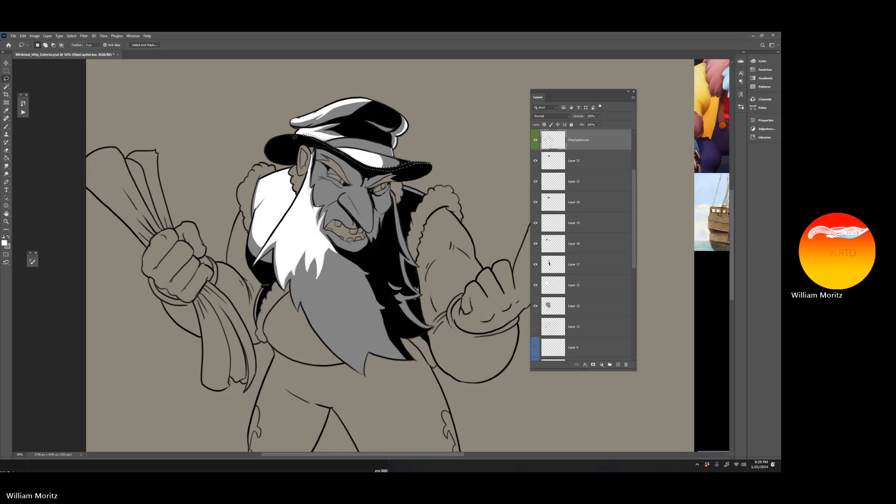
key("ctrl+j")
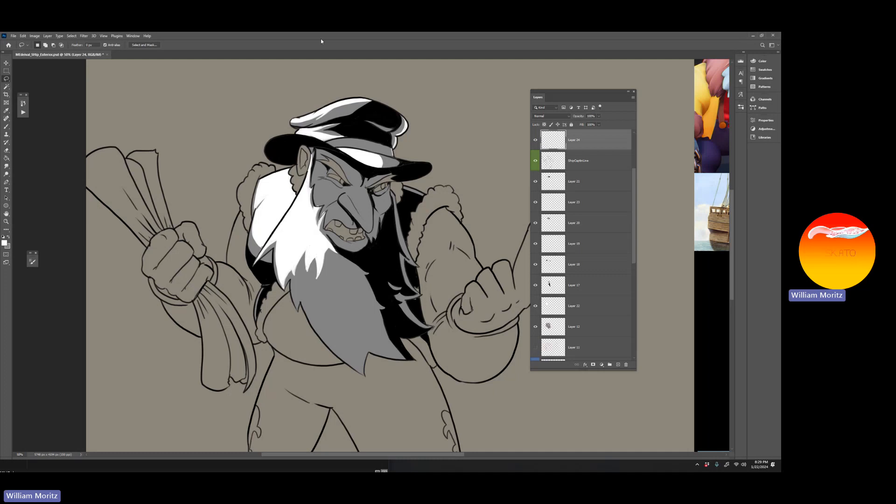
- Give the copied brim line on Layer 24 a white Color Overlay at Normal blend mode
double_click(590, 140)
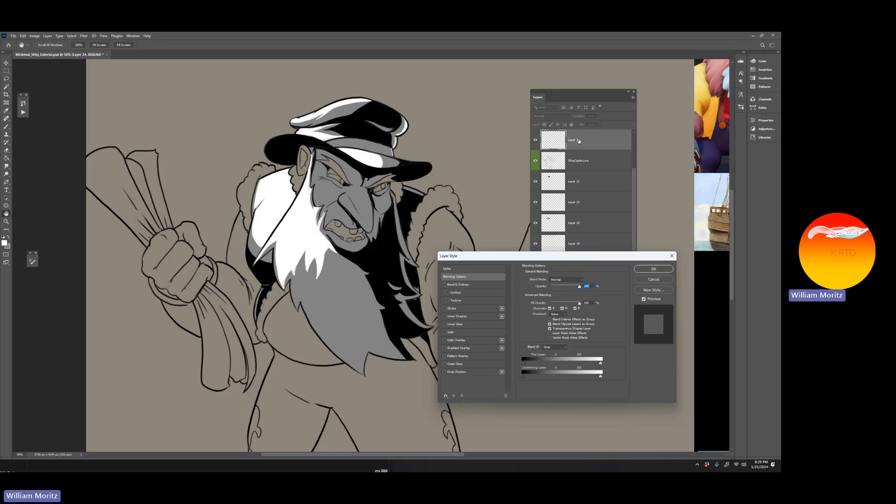
left_click(477, 340)
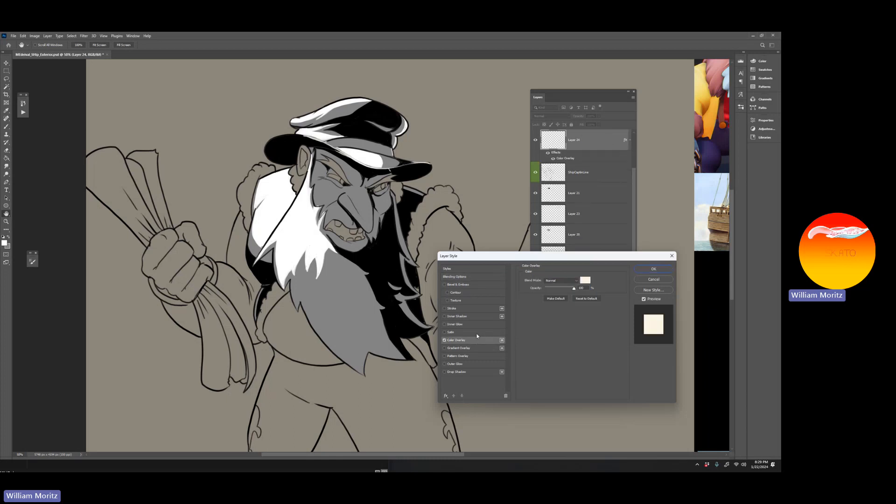
left_click(586, 280)
left_click_drag(129, 355, 115, 329)
left_click(257, 345)
left_click(580, 288)
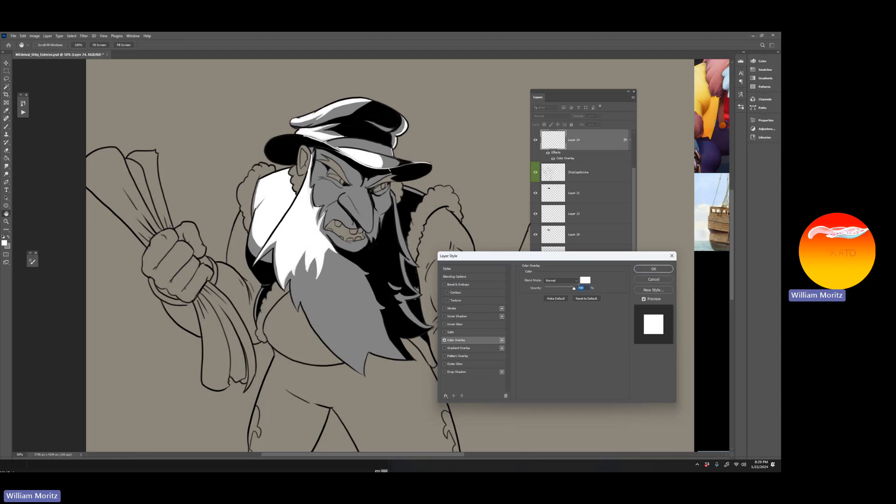
key("Return")
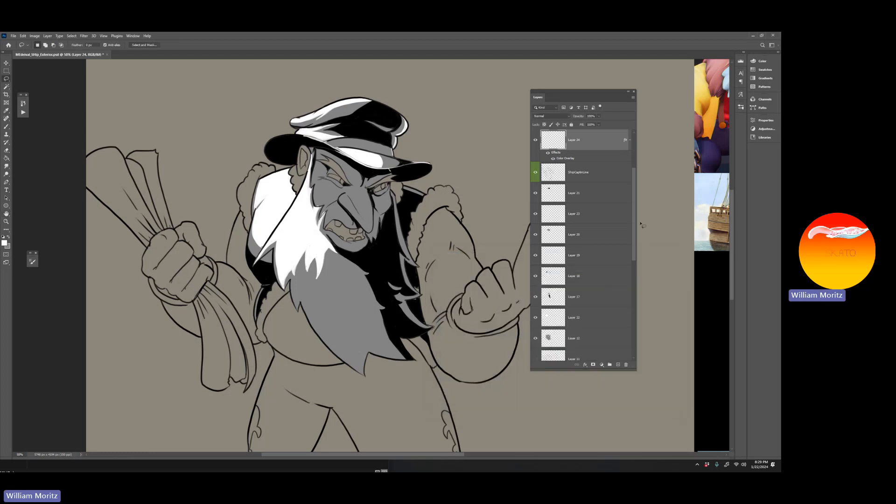
- Clean up the white rim line with the Eraser and extend it around the ear side of the hat's brim with a small brush
key("e")
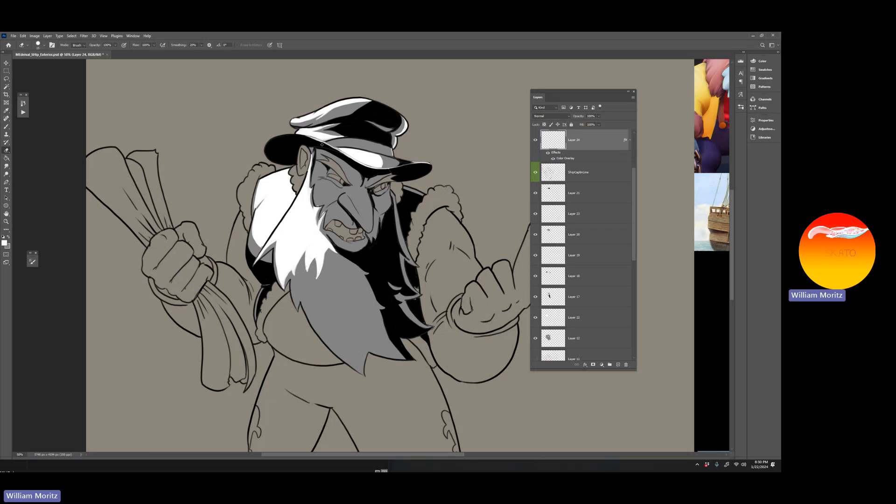
key("v")
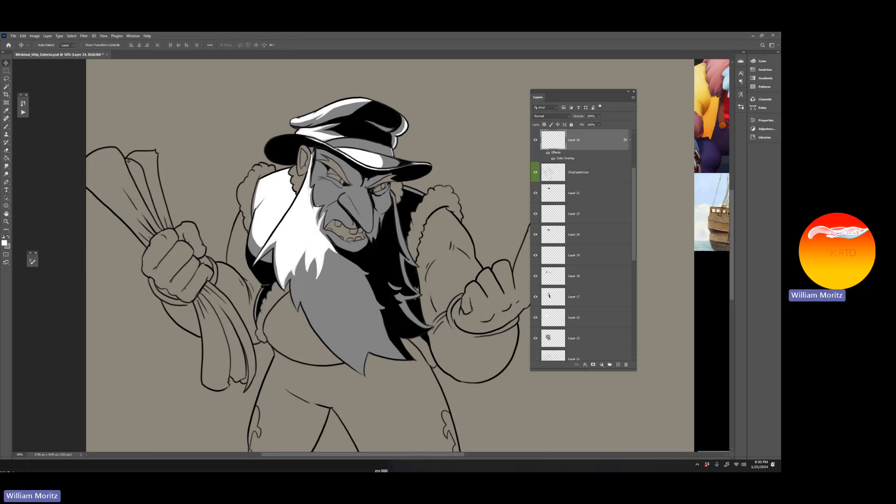
key("e")
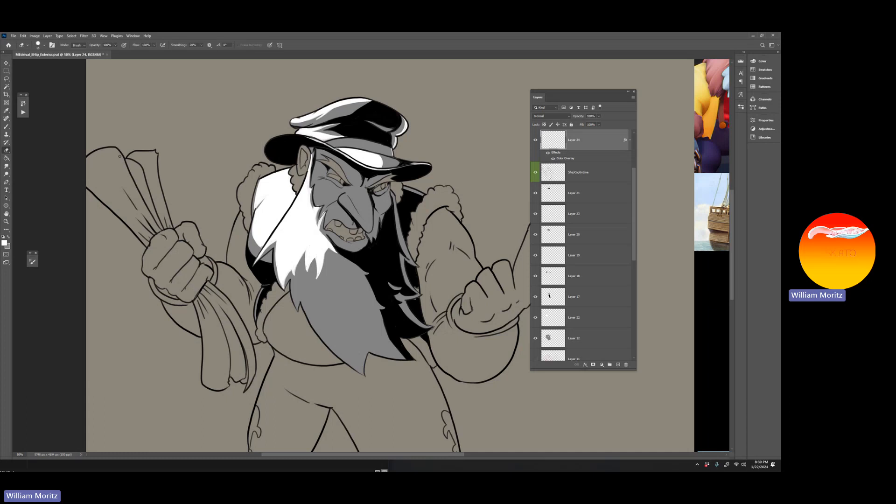
key("bracketleft")
key("o")
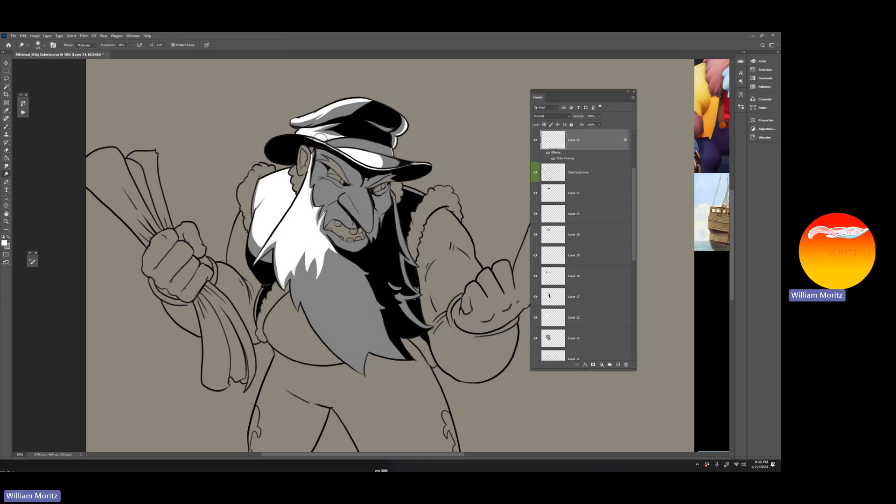
key("i")
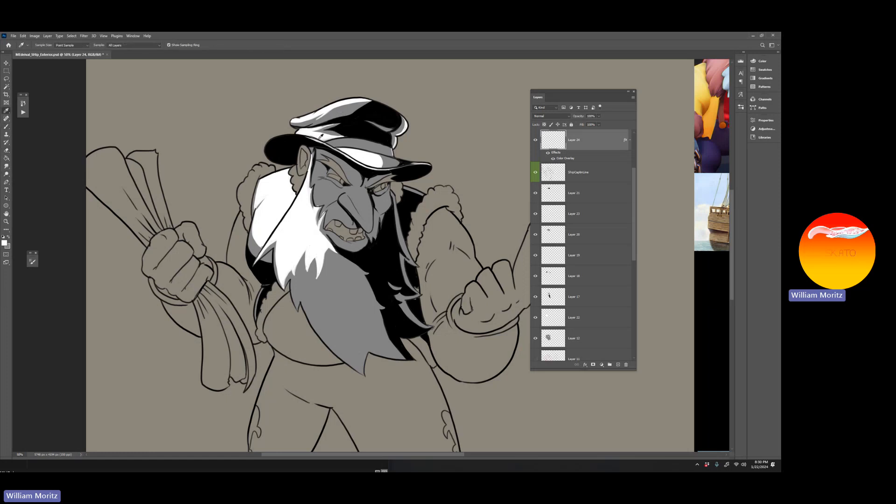
key("b")
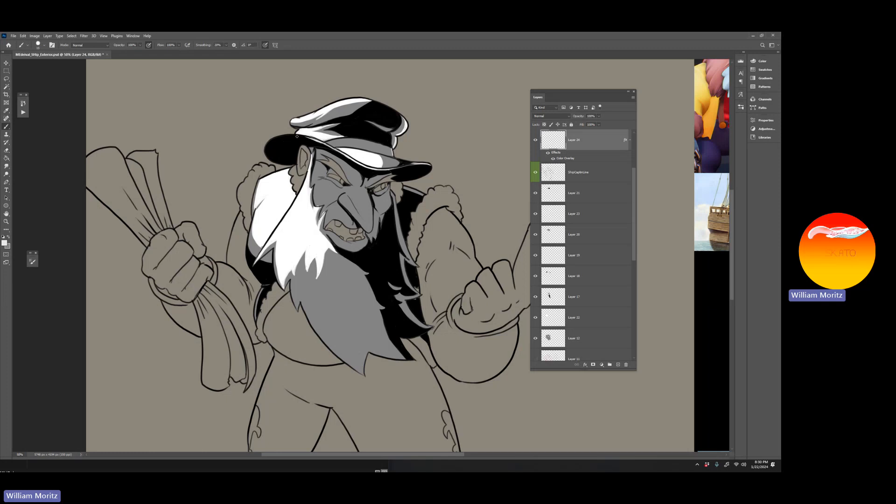
key("bracketleft")
- Toggle Layer 24's visibility to compare the whole captain with and without the white brim line
left_click(6, 221)
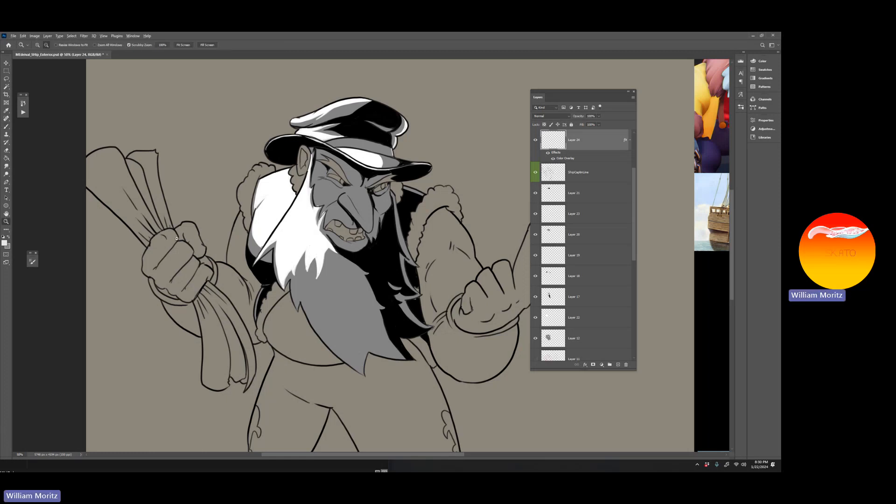
left_click(369, 210, "alt")
left_click(537, 141)
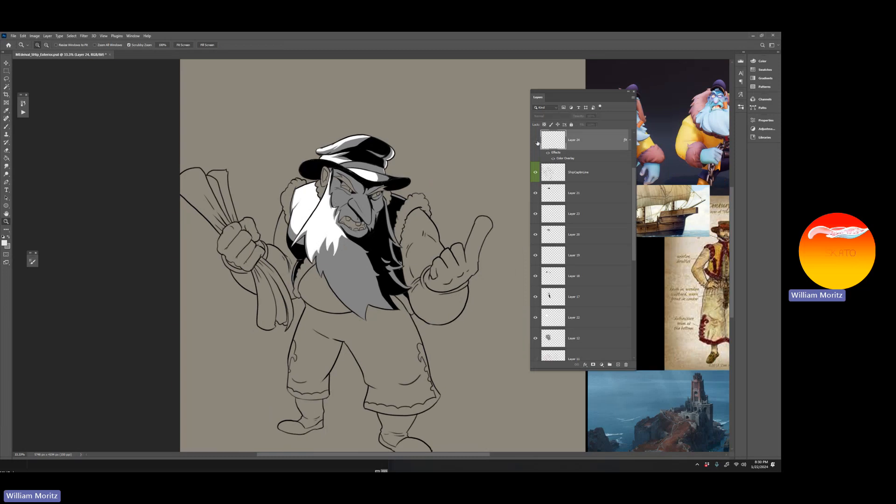
left_click(536, 141)
left_click(201, 226, "alt")
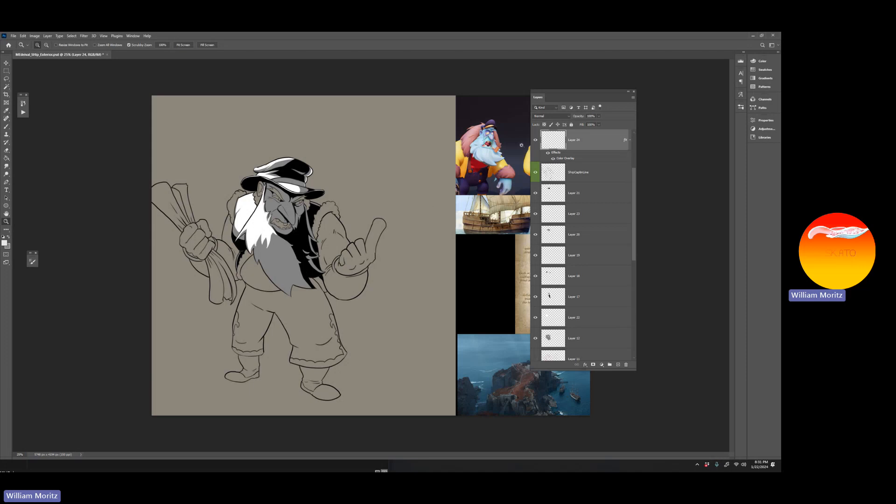
- Load the face and beard fill on Layer 12 as a selection and add a new layer above it
key("v")
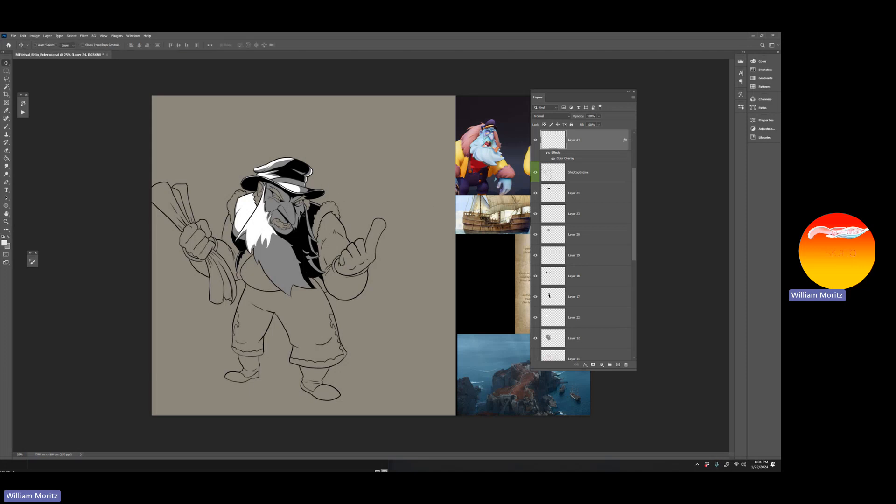
right_click(291, 209)
left_click(305, 210)
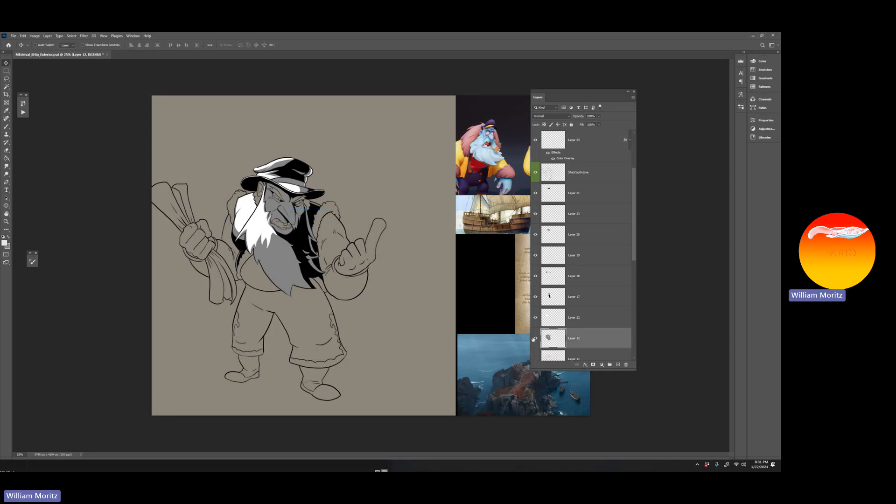
left_click(555, 339, "ctrl")
left_click(618, 364)
left_click(7, 223)
left_click(268, 213)
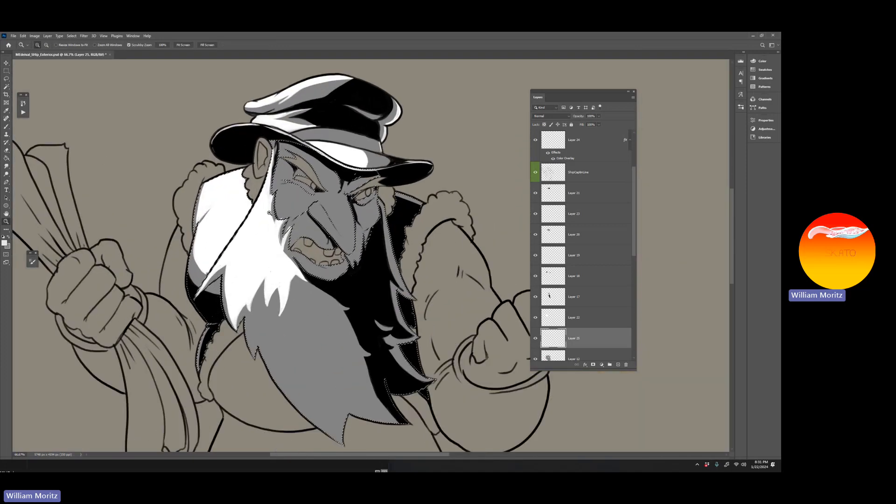
- Paint a curved highlight on the cheek beneath the eye and set the foreground color to pure white
key("b")
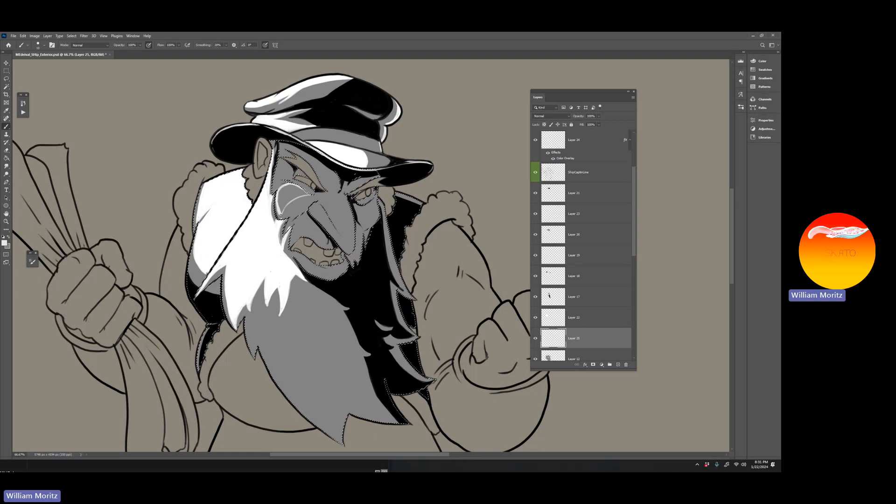
key("bracketright")
key("bracketright")
left_click(4, 244)
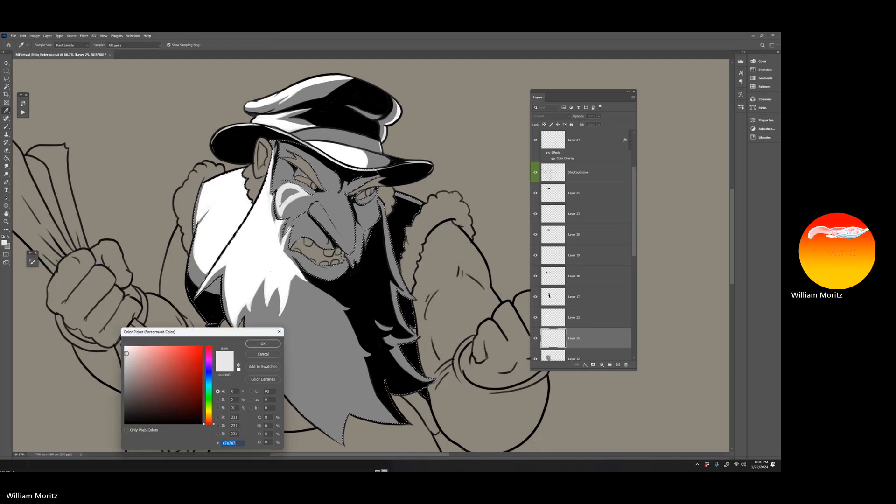
key("Return")
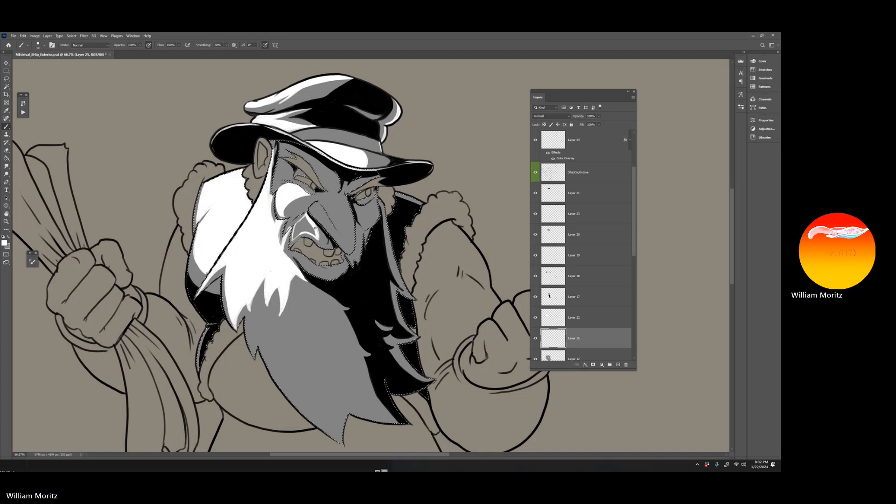
- Paint white highlights around the captain's mouth and along the nose on the face highlight layer, varying the brush size
key("]")
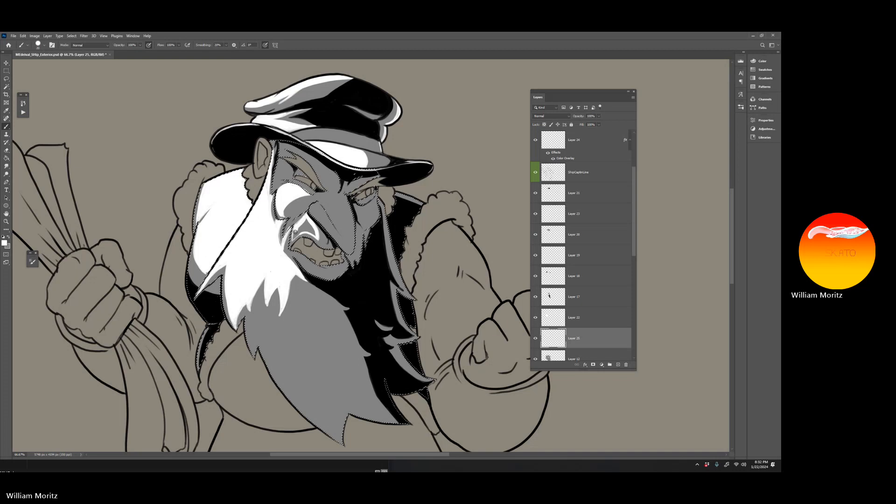
key("[")
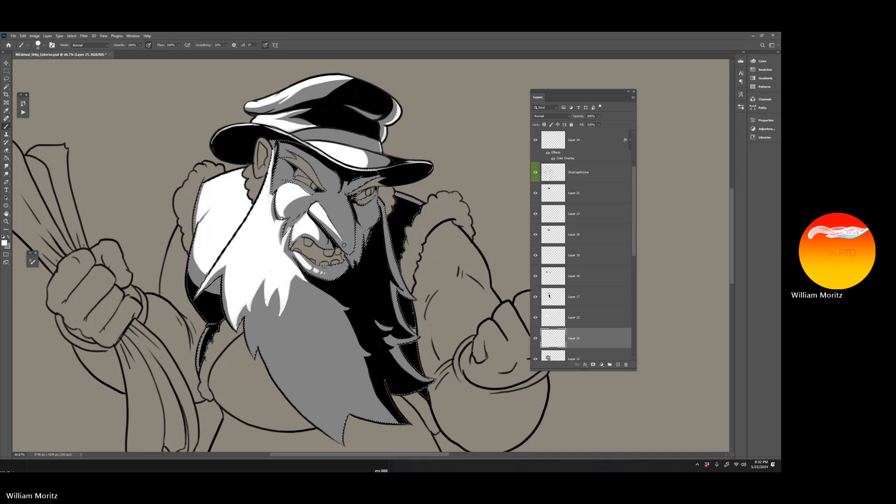
key("bracketleft")
key("bracketleft")
key("bracketleft")
left_click_drag(344, 243, 347, 249)
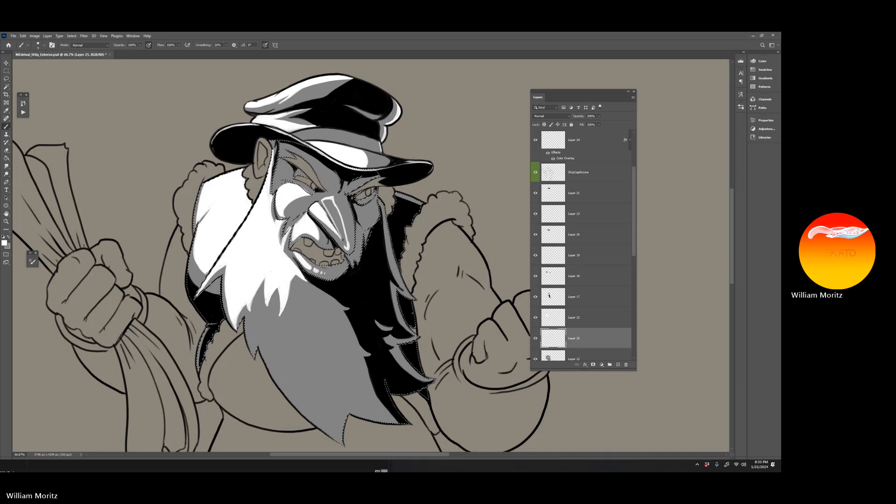
key("bracketright")
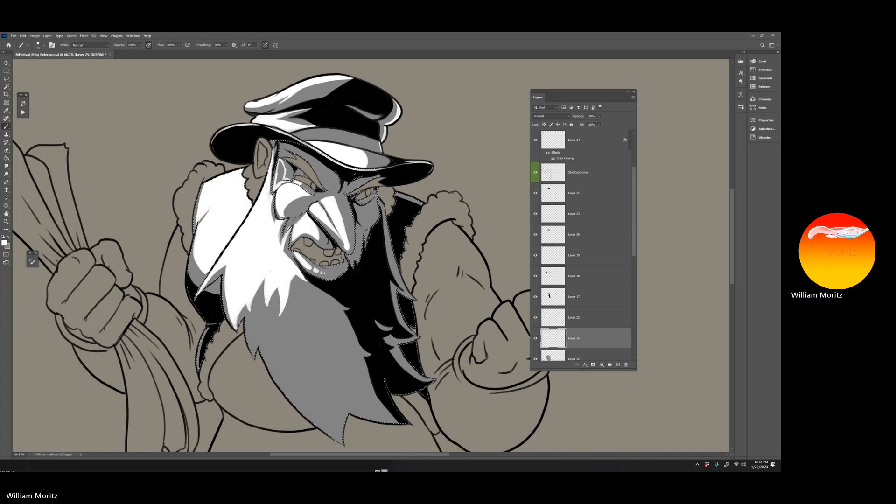
- Paint white highlights on the temple, beneath the eye and on the far cheek, refining their edges with the Eraser
left_click_drag(288, 173, 283, 167)
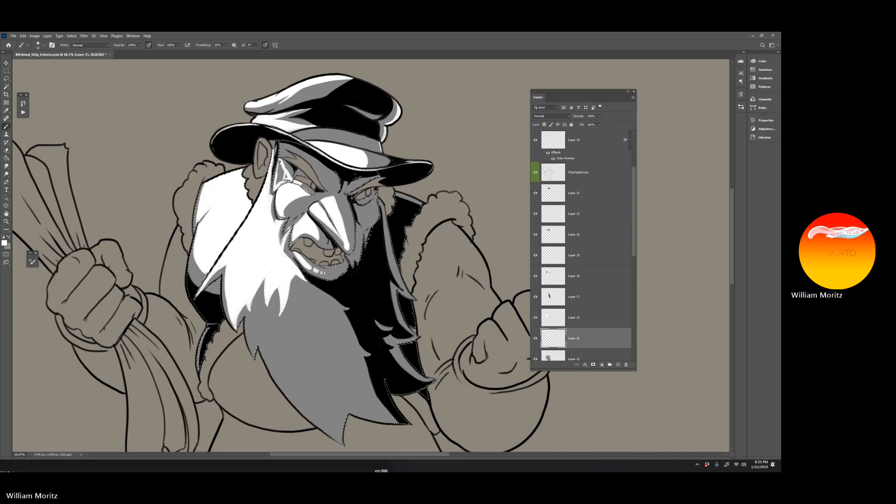
key("[")
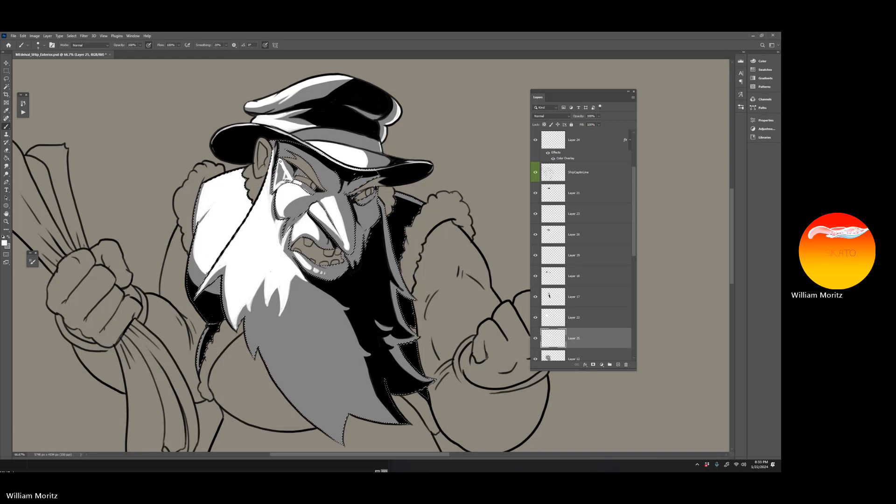
key("]")
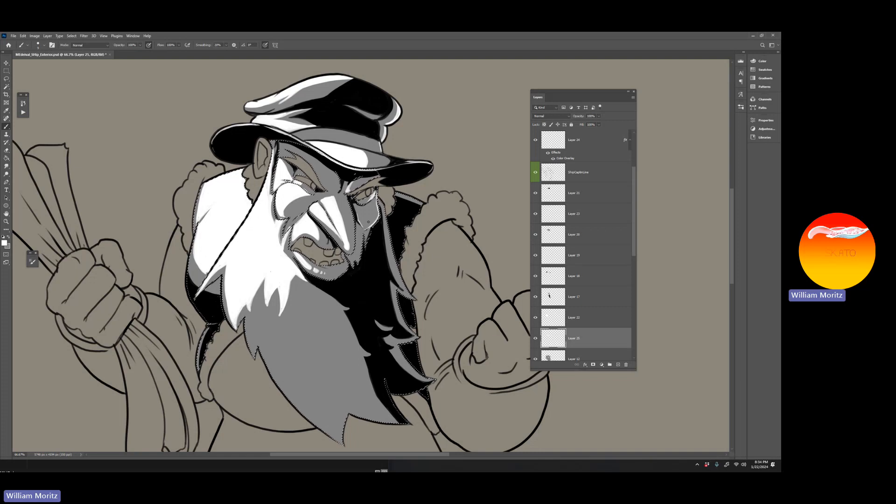
key("e")
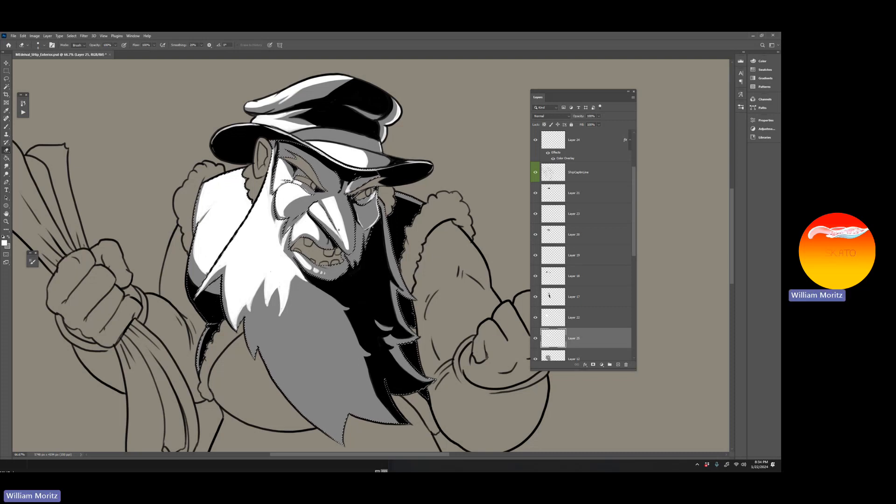
key("b")
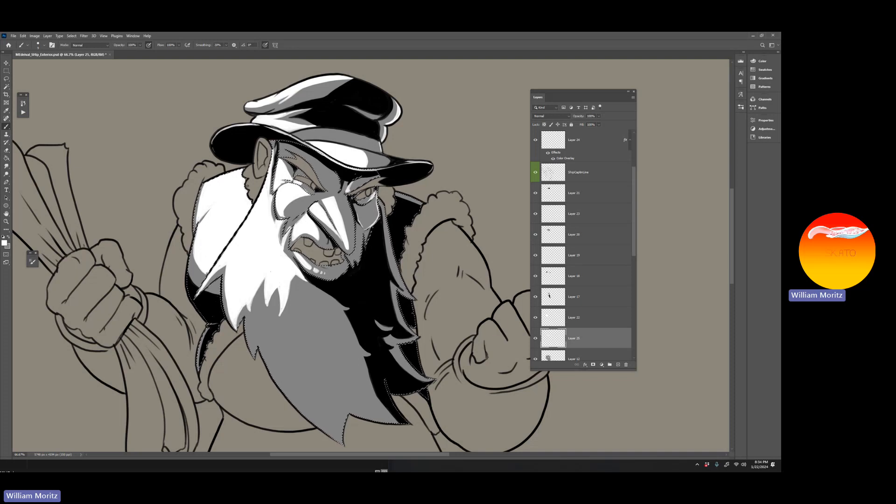
- Deselect the face and beard area and make Layer 22 with the white beard highlight active for erasing
key("l")
key("ctrl+d")
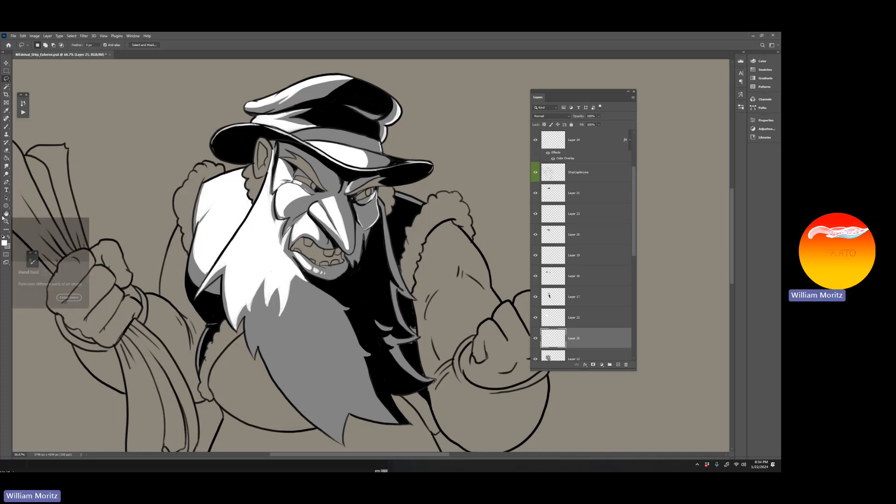
key("e")
key("v")
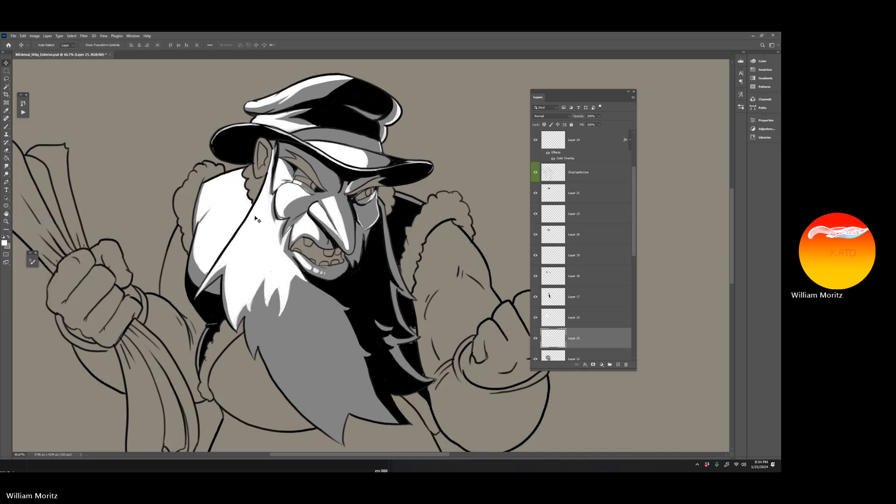
right_click(256, 240)
left_click(273, 243)
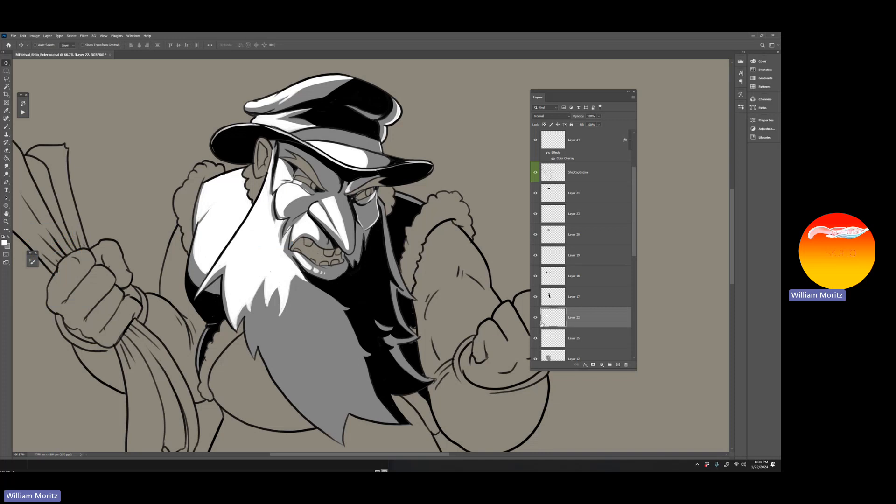
key("e")
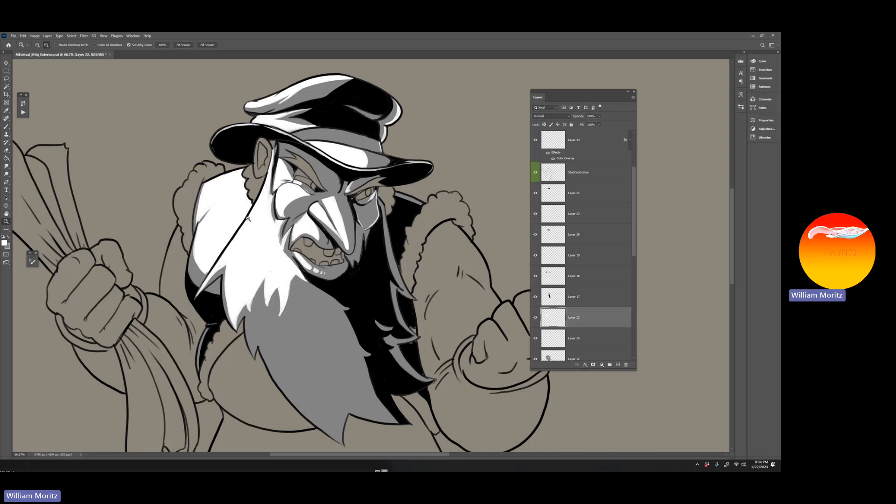
- Save the illustration while viewing the whole composition
left_click(246, 238, "alt")
left_click(245, 239, "alt")
left_click(245, 238, "alt")
left_click(246, 238, "alt")
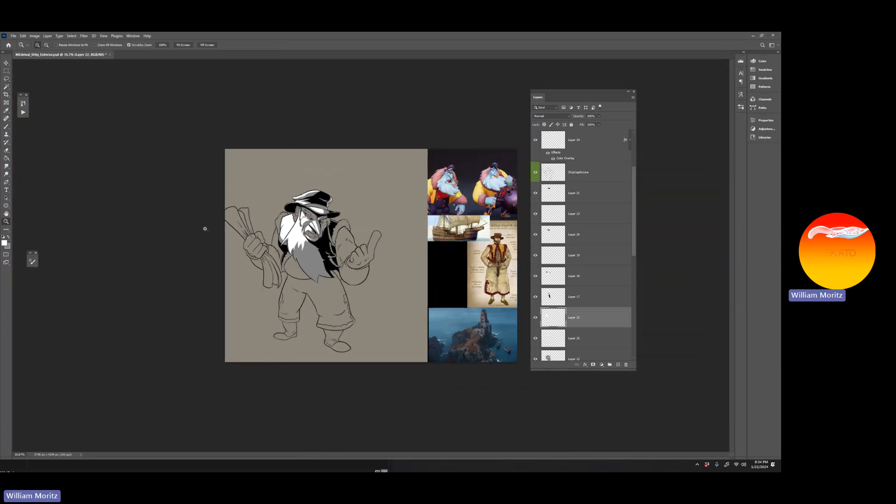
key("ctrl+s")
key("ctrl+plus")
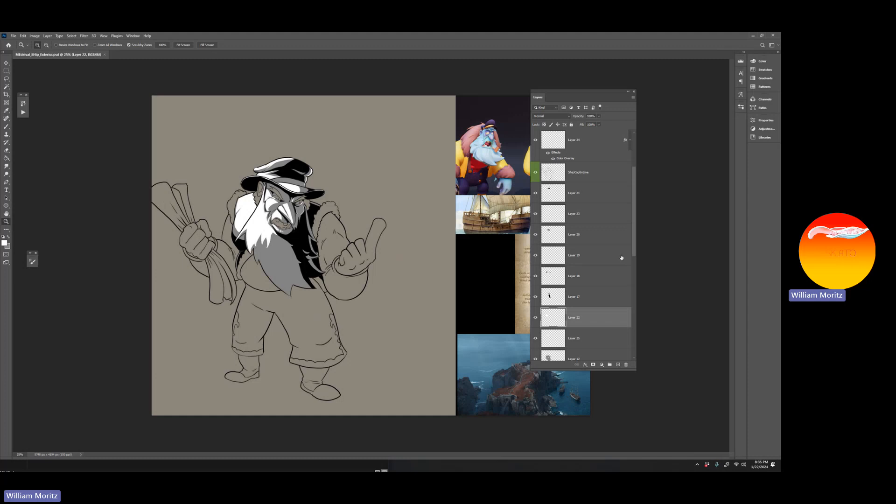
- Show Layer 11 and the four blue-tagged sketch layers beneath it over the whole composition
left_click_drag(631, 213, 634, 321)
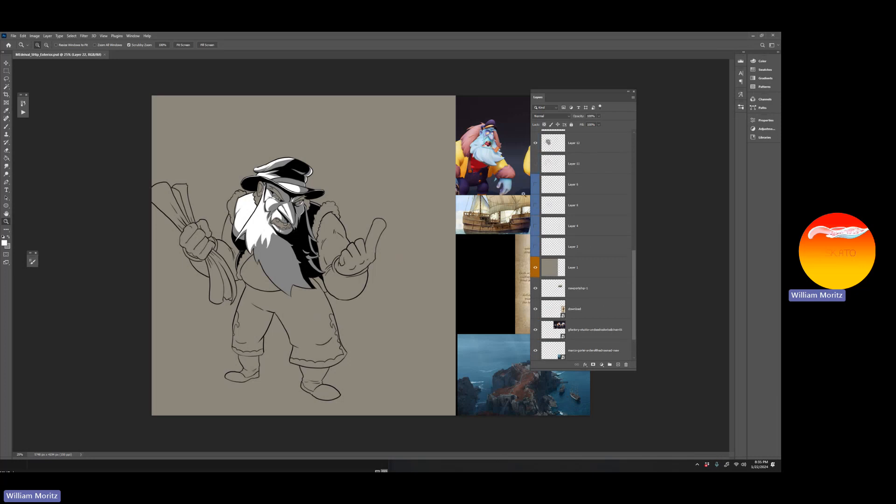
left_click_drag(534, 185, 536, 246)
left_click(535, 164)
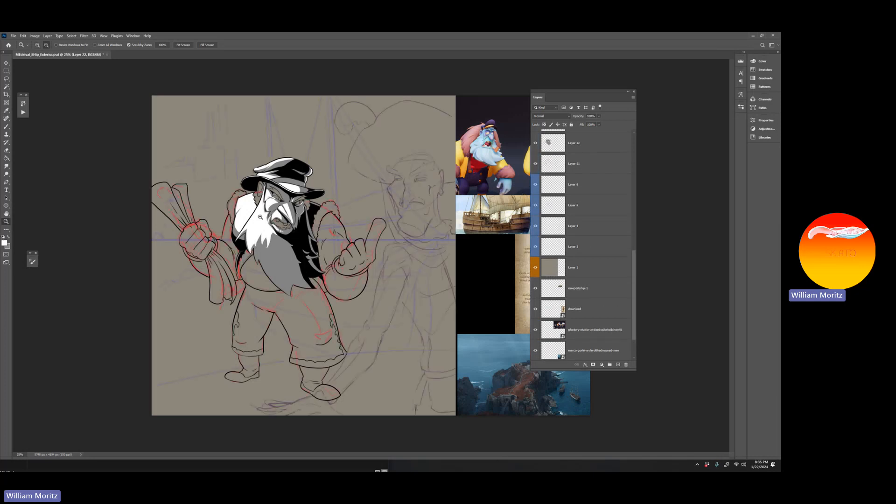
left_click(181, 210, "alt")
key("ctrl+plus")
- Switch to the Teams meeting window and stop sharing the screen
left_click(776, 392)
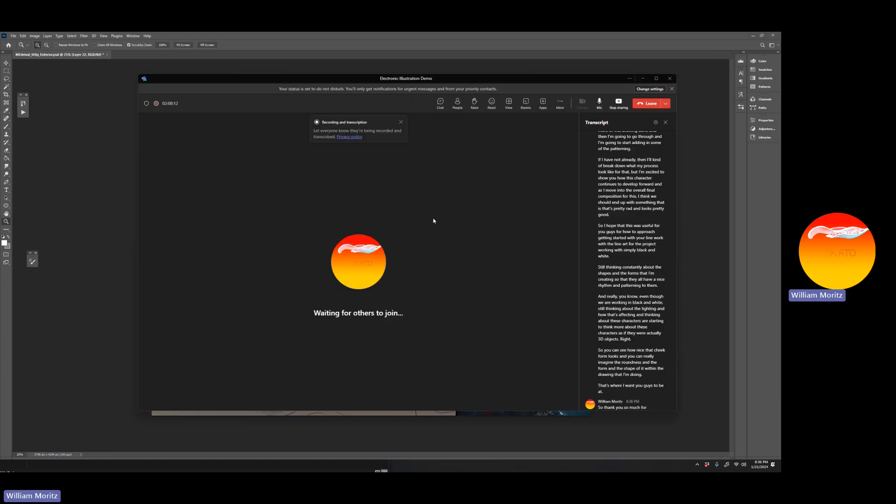
left_click(619, 107)
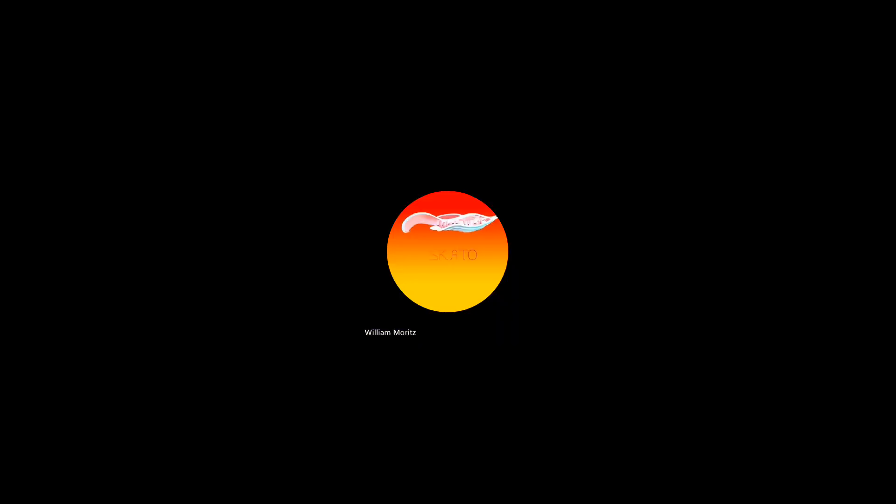